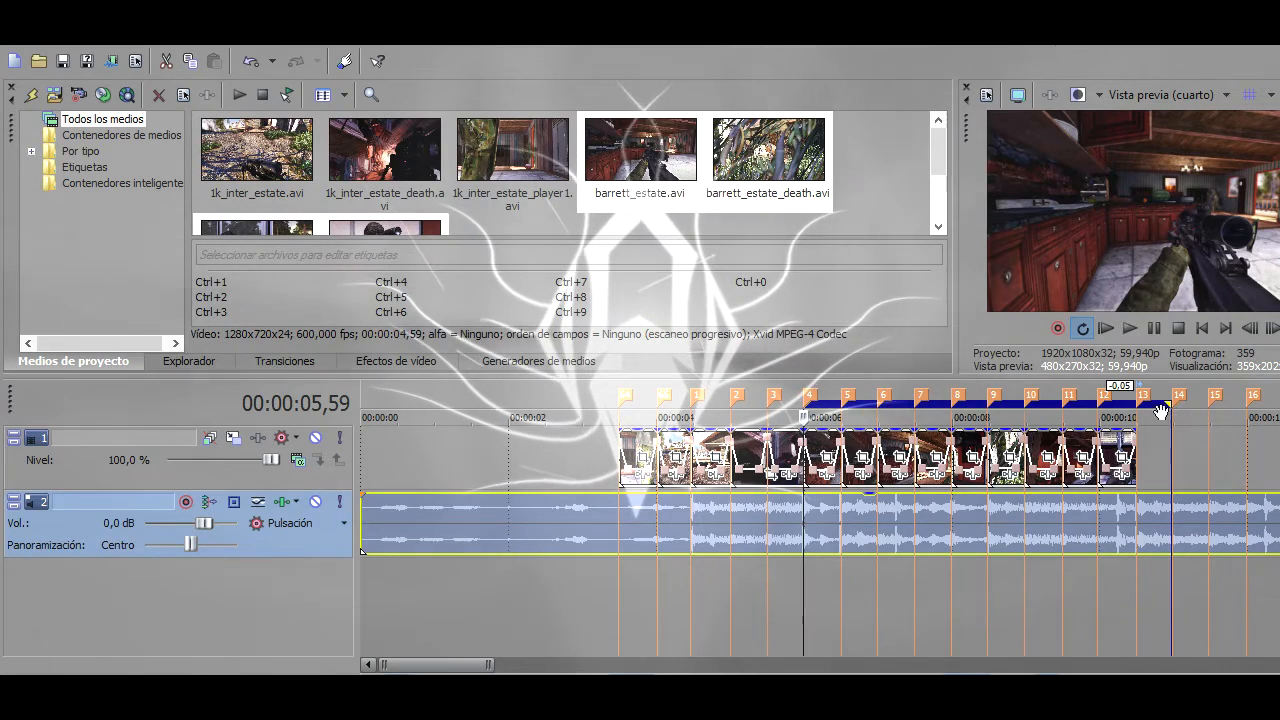
Shorten the loop region so that it ends at marker 13, where the last clip on the video track ends
{"action": "mouse_move", "coordinate": [1167, 403]}
{"action": "left_mouse_down"}
{"action": "mouse_move", "coordinate": [1200, 404]}
{"action": "mouse_move", "coordinate": [1136, 407]}
{"action": "left_mouse_up"}
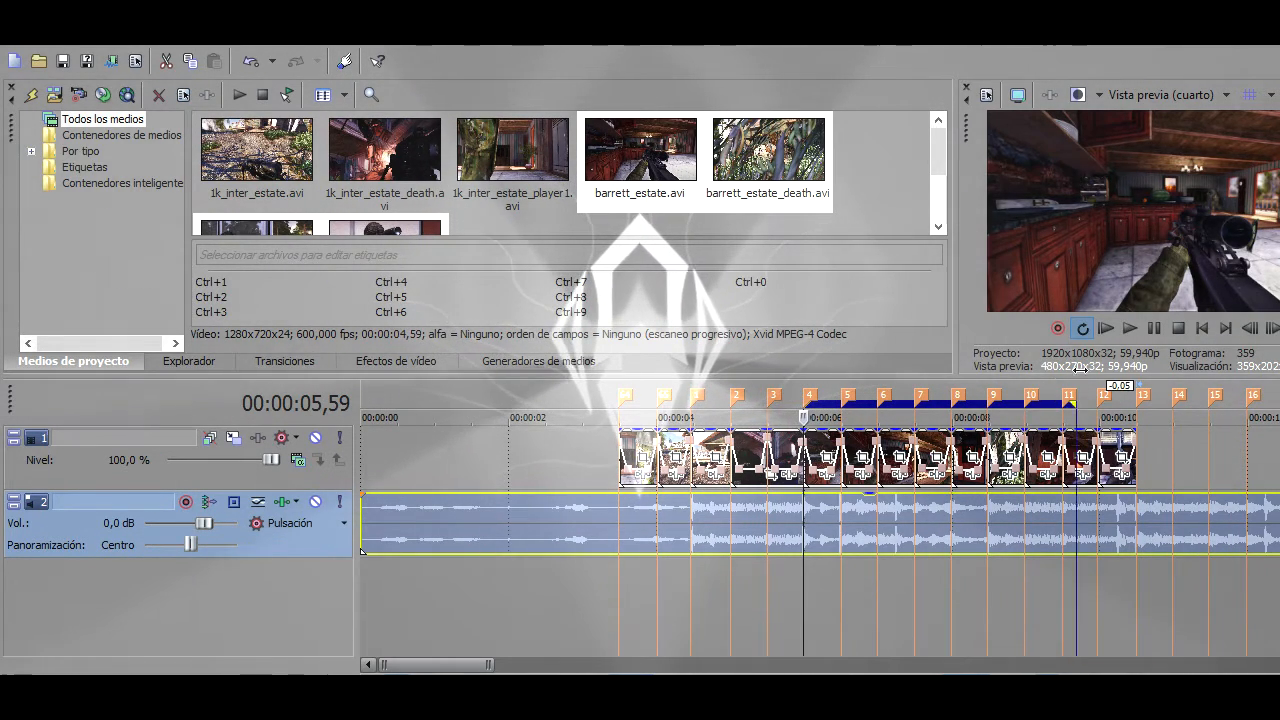
{"action": "scroll", "coordinate": [723, 569], "scroll_direction": "right", "scroll_amount": 6}
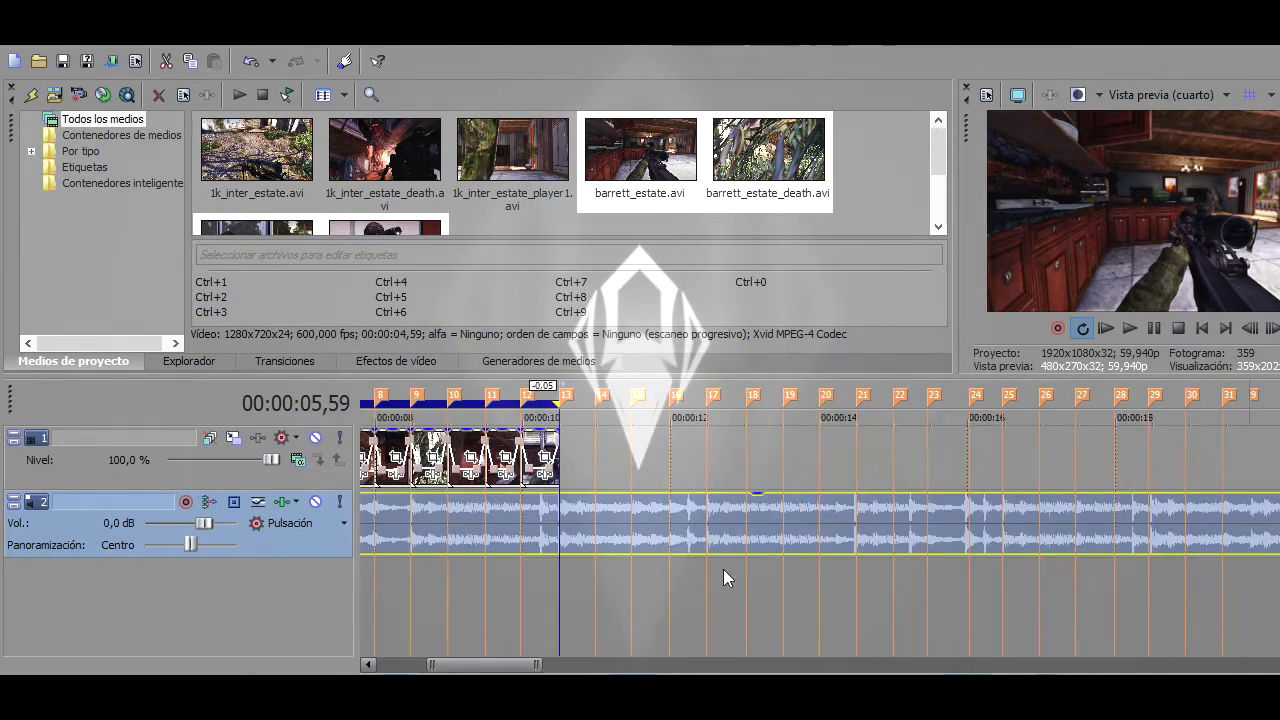
{"action": "scroll", "coordinate": [723, 569], "scroll_direction": "left", "scroll_amount": 5}
Examine the clips between markers 4 and 8 frame positions and return to the start of the clip at marker 4
{"action": "left_click", "coordinate": [698, 582]}
{"action": "left_click", "coordinate": [726, 582]}
{"action": "left_click", "coordinate": [766, 570]}
{"action": "left_click", "coordinate": [800, 571]}
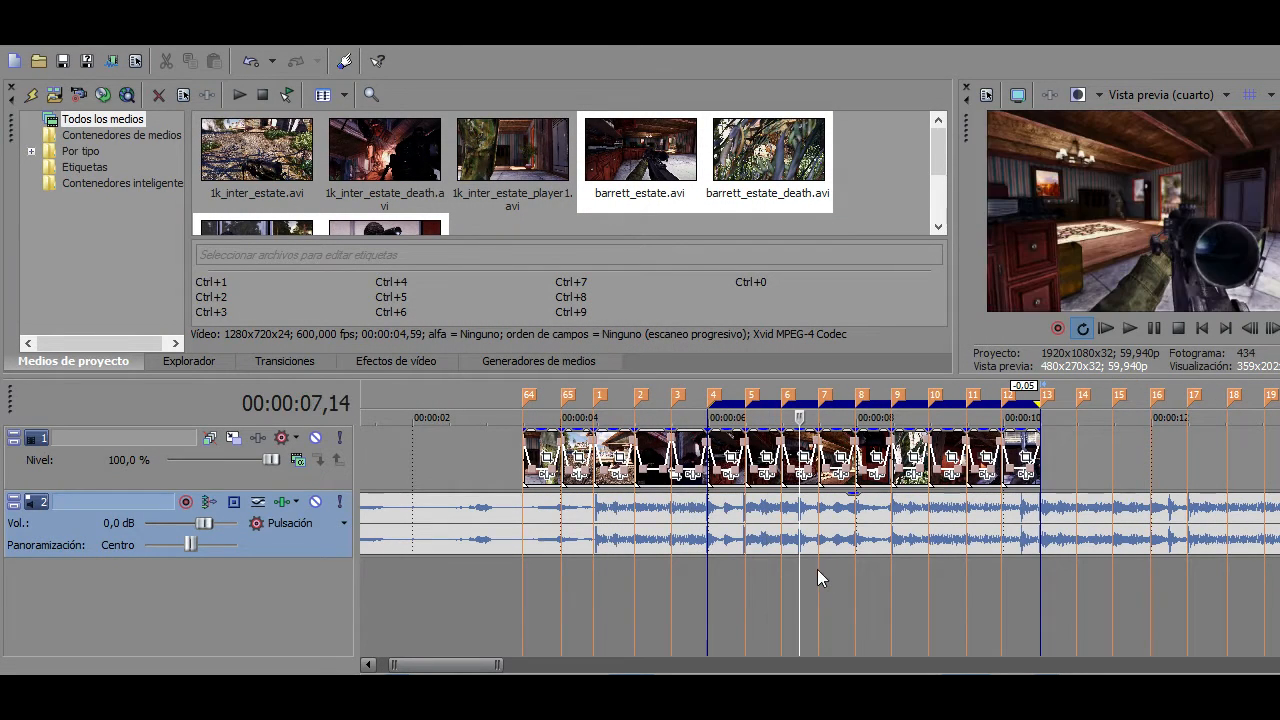
{"action": "left_click", "coordinate": [841, 581]}
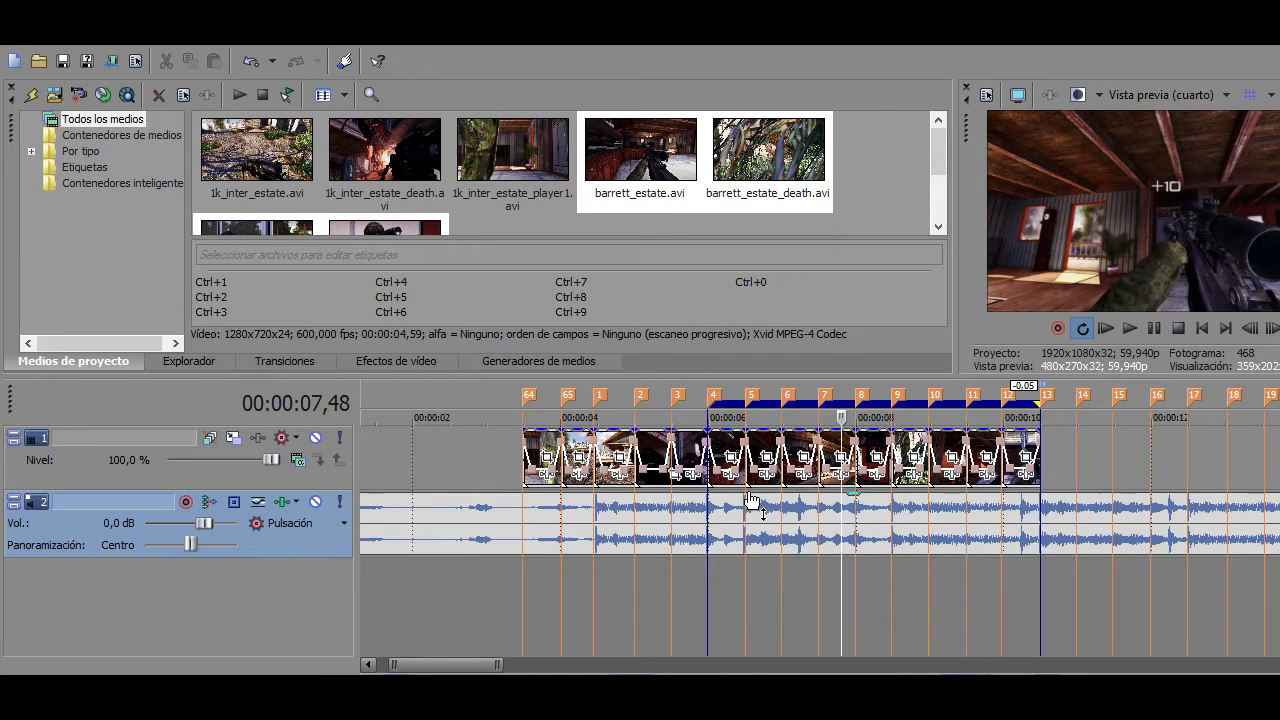
{"action": "left_click", "coordinate": [712, 470]}
{"action": "scroll", "coordinate": [873, 460], "scroll_direction": "up", "scroll_amount": 5}
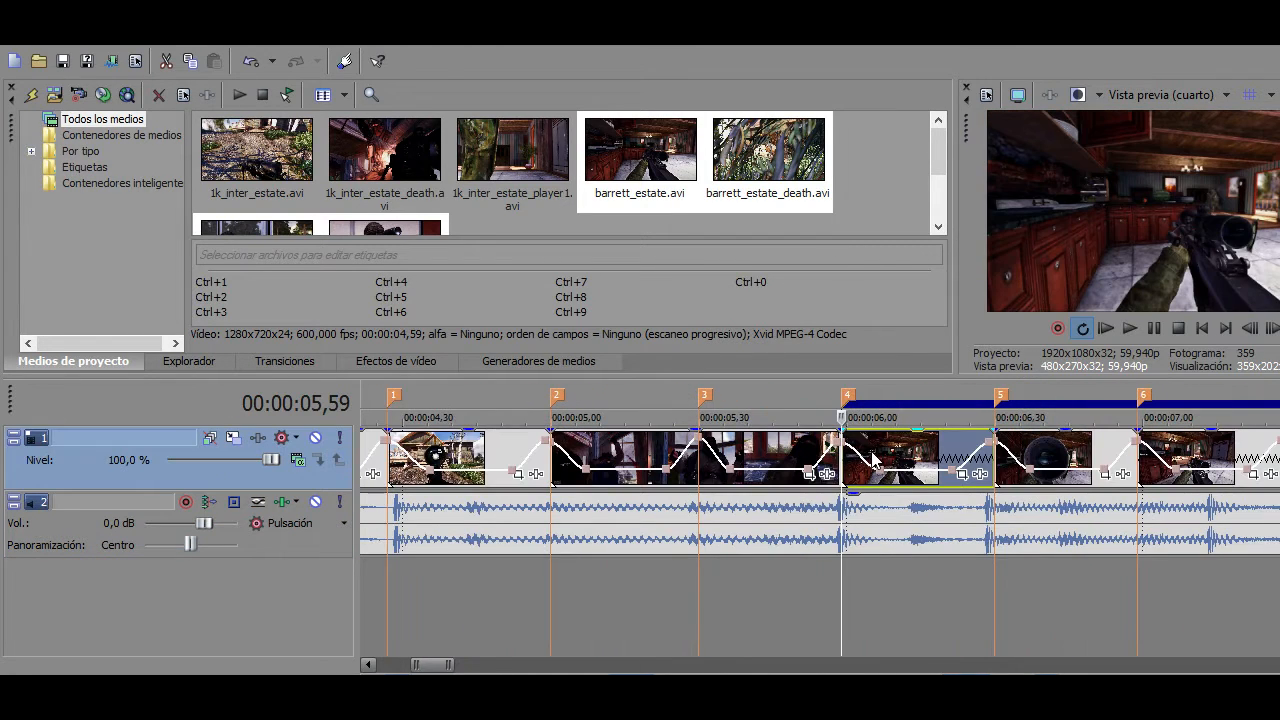
{"action": "scroll", "coordinate": [873, 460], "scroll_direction": "down", "scroll_amount": 3}
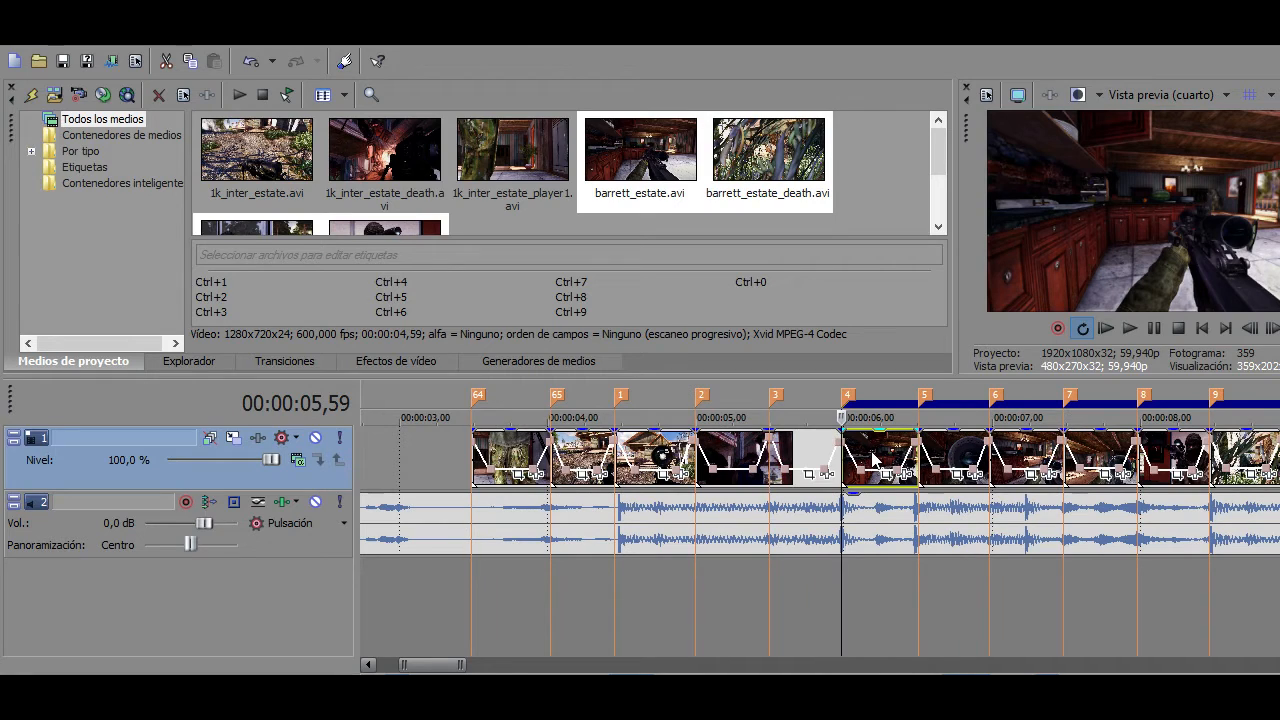
{"action": "scroll", "coordinate": [873, 460], "scroll_direction": "down", "scroll_amount": 2}
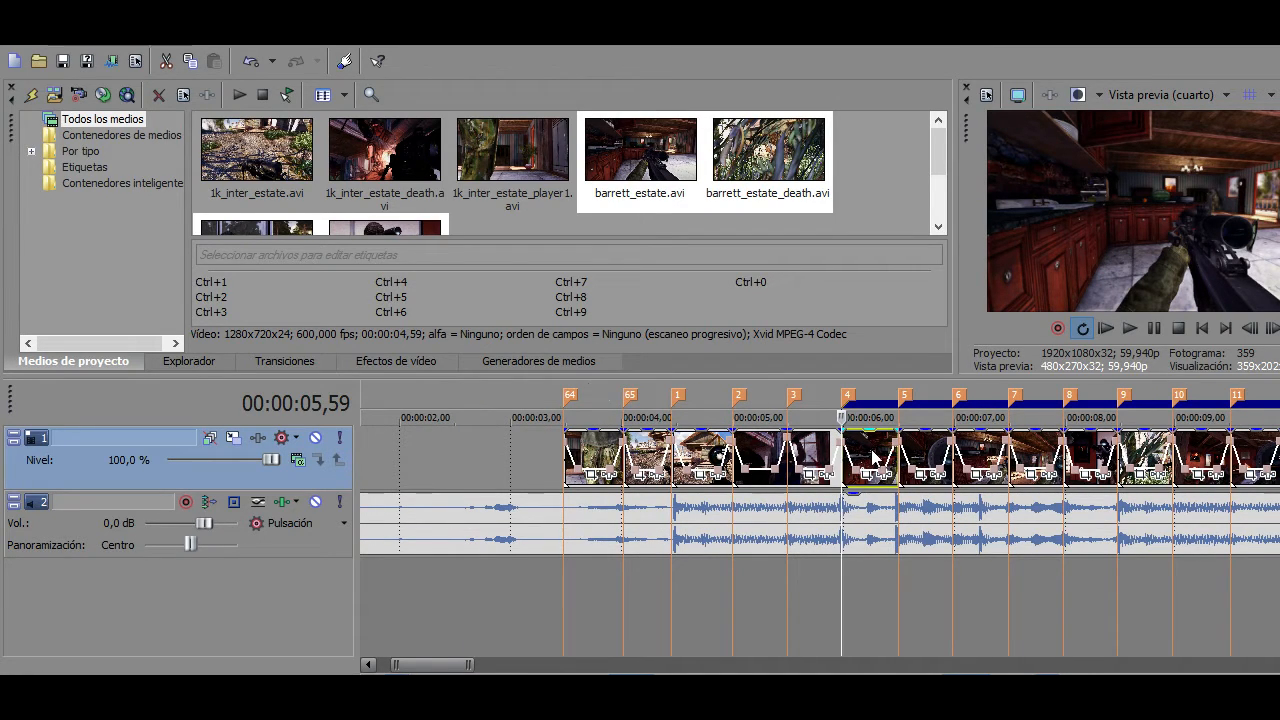
Find the Desenfoque gausiano video effect and look through its presets
{"action": "left_click", "coordinate": [437, 362]}
{"action": "scroll", "coordinate": [200, 216], "scroll_direction": "down", "scroll_amount": 15}
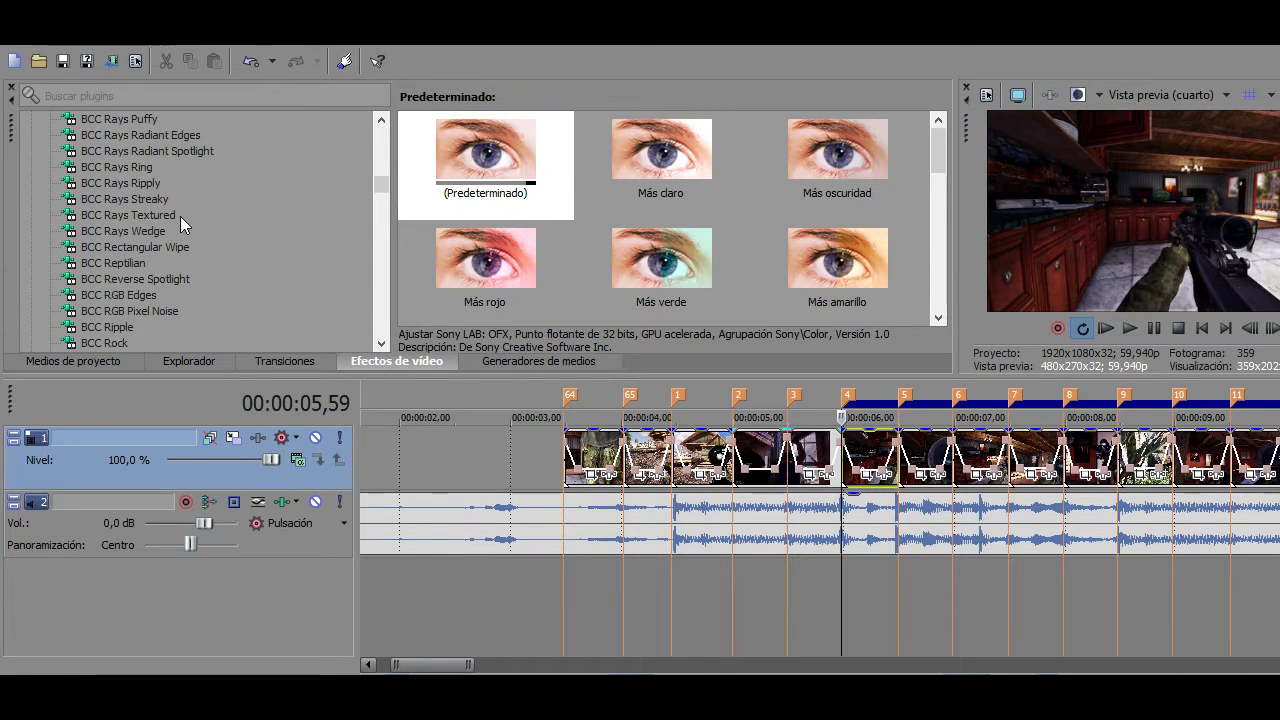
{"action": "scroll", "coordinate": [176, 215], "scroll_direction": "down", "scroll_amount": 5}
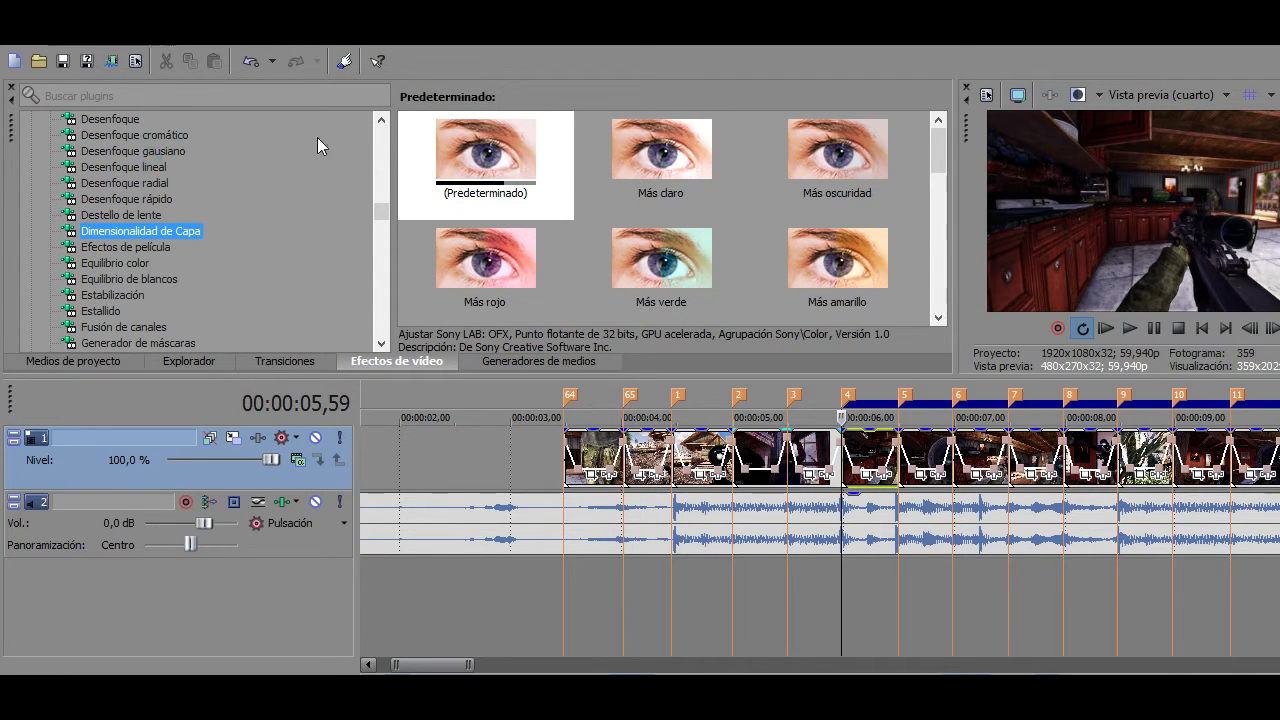
{"action": "left_click", "coordinate": [145, 152]}
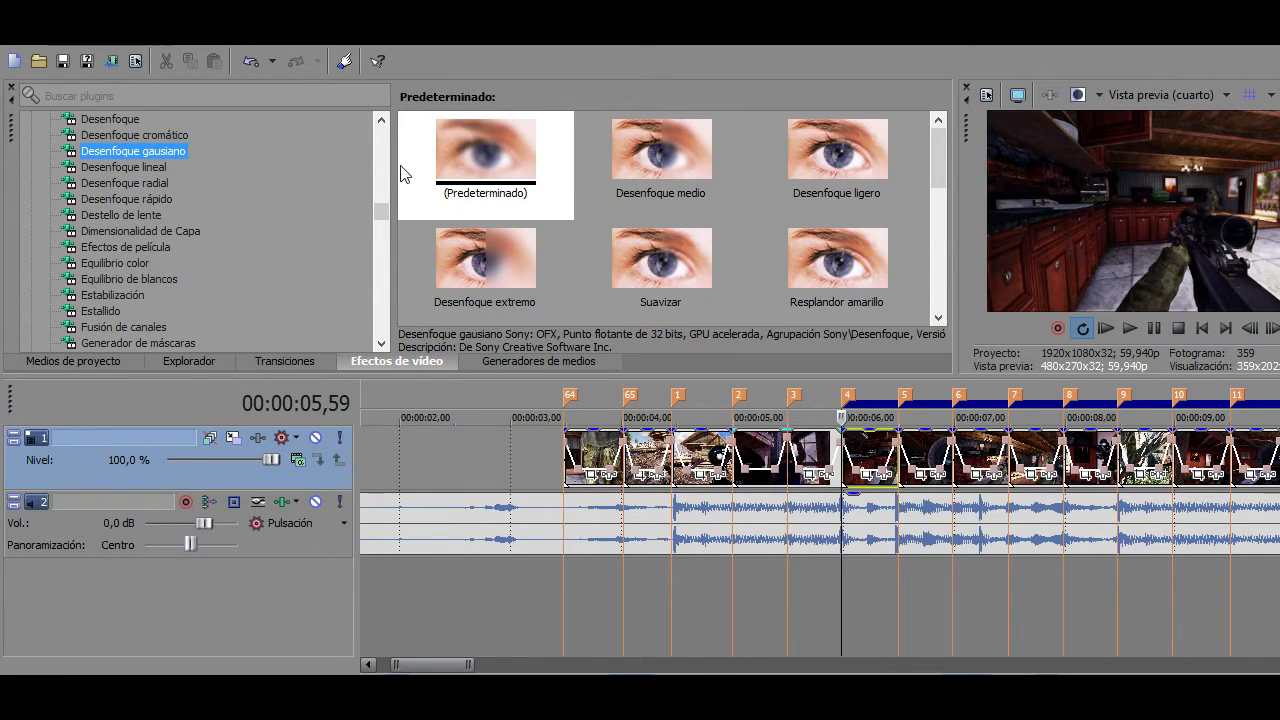
{"action": "left_click_drag", "start_coordinate": [932, 163], "coordinate": [915, 308]}
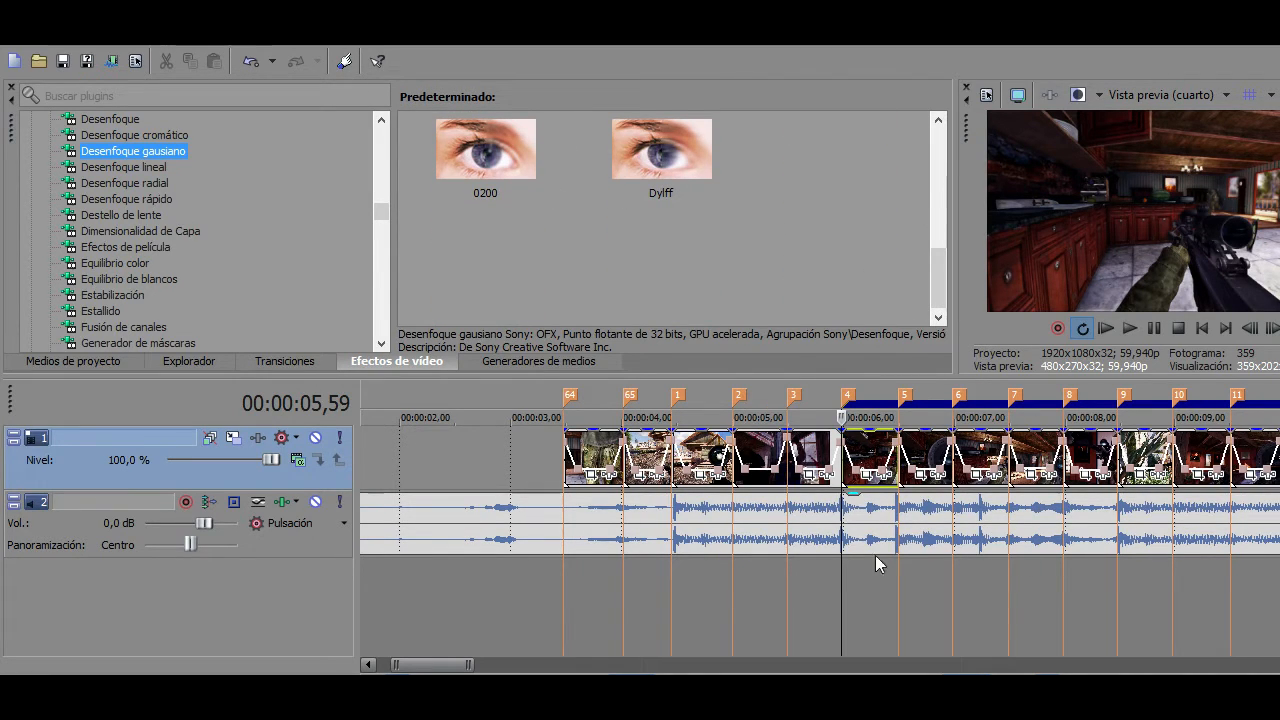
{"action": "scroll", "coordinate": [200, 230], "scroll_direction": "up", "scroll_amount": 4}
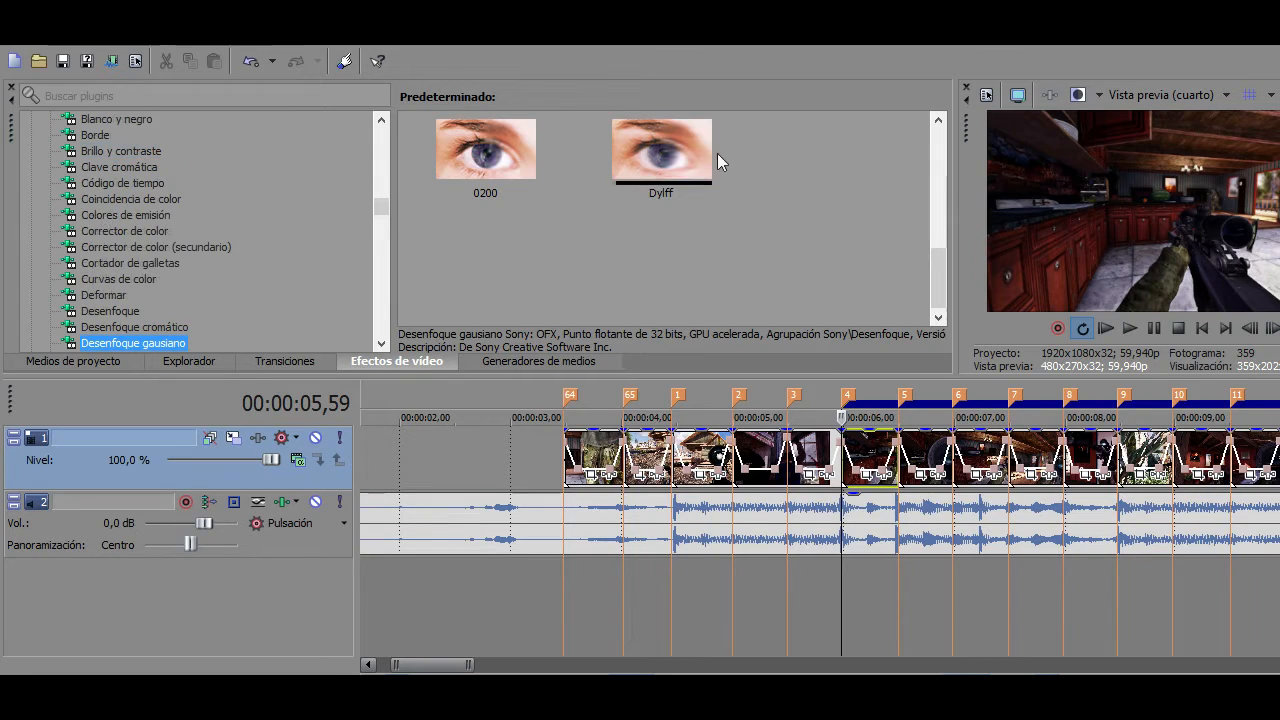
{"action": "scroll", "coordinate": [167, 224], "scroll_direction": "down", "scroll_amount": 3}
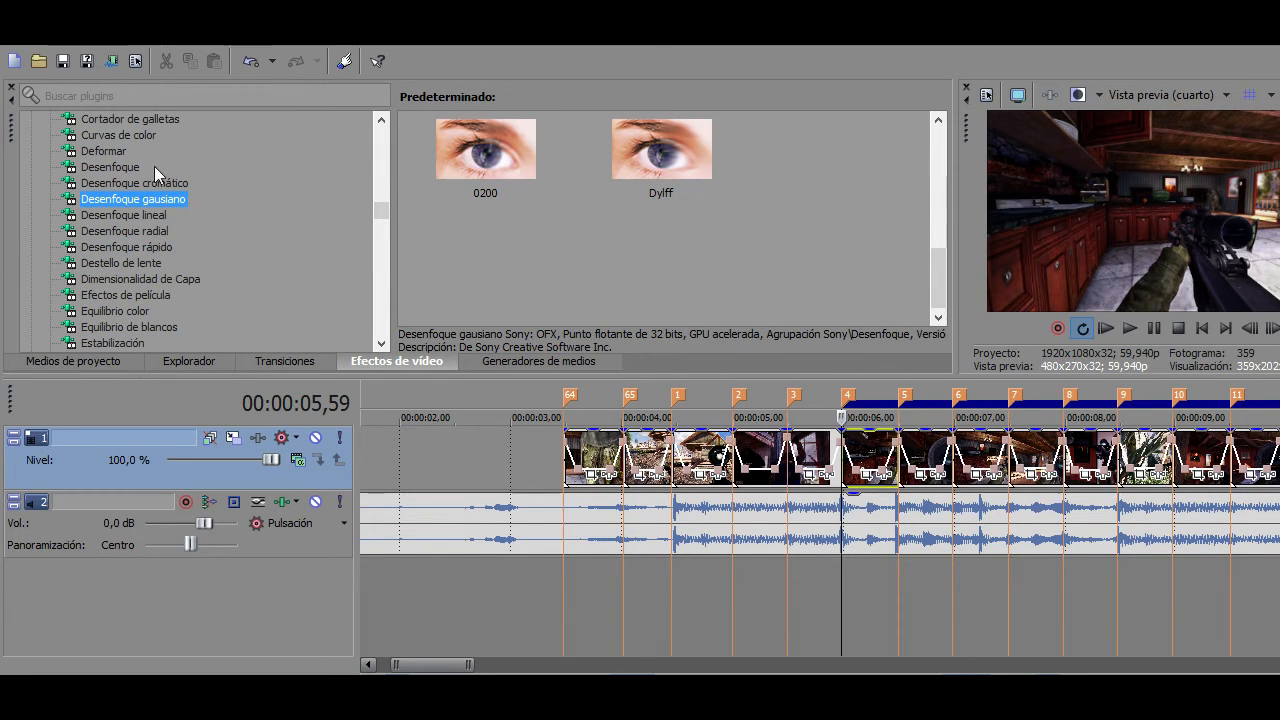
{"action": "scroll", "coordinate": [726, 268], "scroll_direction": "up", "scroll_amount": 3}
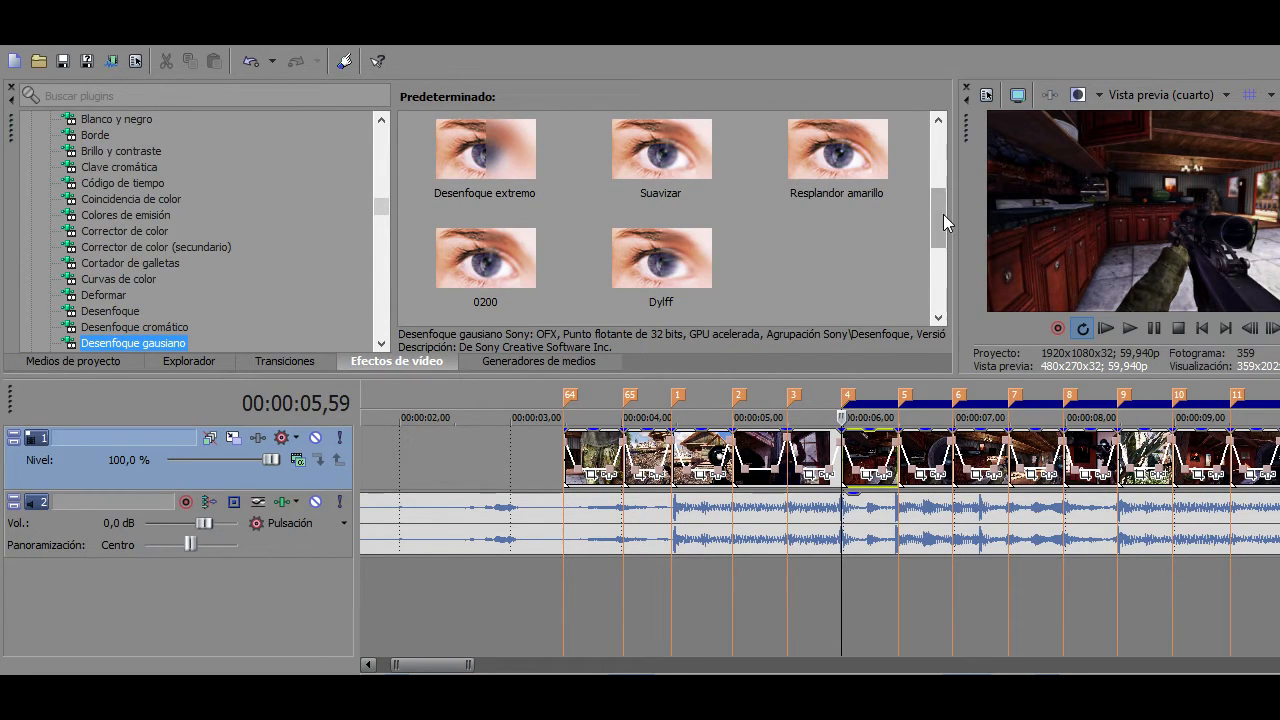
Apply the (Predeterminado) preset of Desenfoque gausiano to the clip at marker 4 and move its settings window aside
{"action": "left_click_drag", "start_coordinate": [943, 214], "coordinate": [946, 145]}
{"action": "left_click_drag", "start_coordinate": [483, 166], "coordinate": [607, 369]}
{"action": "left_click_drag", "start_coordinate": [517, 195], "coordinate": [517, 194]}
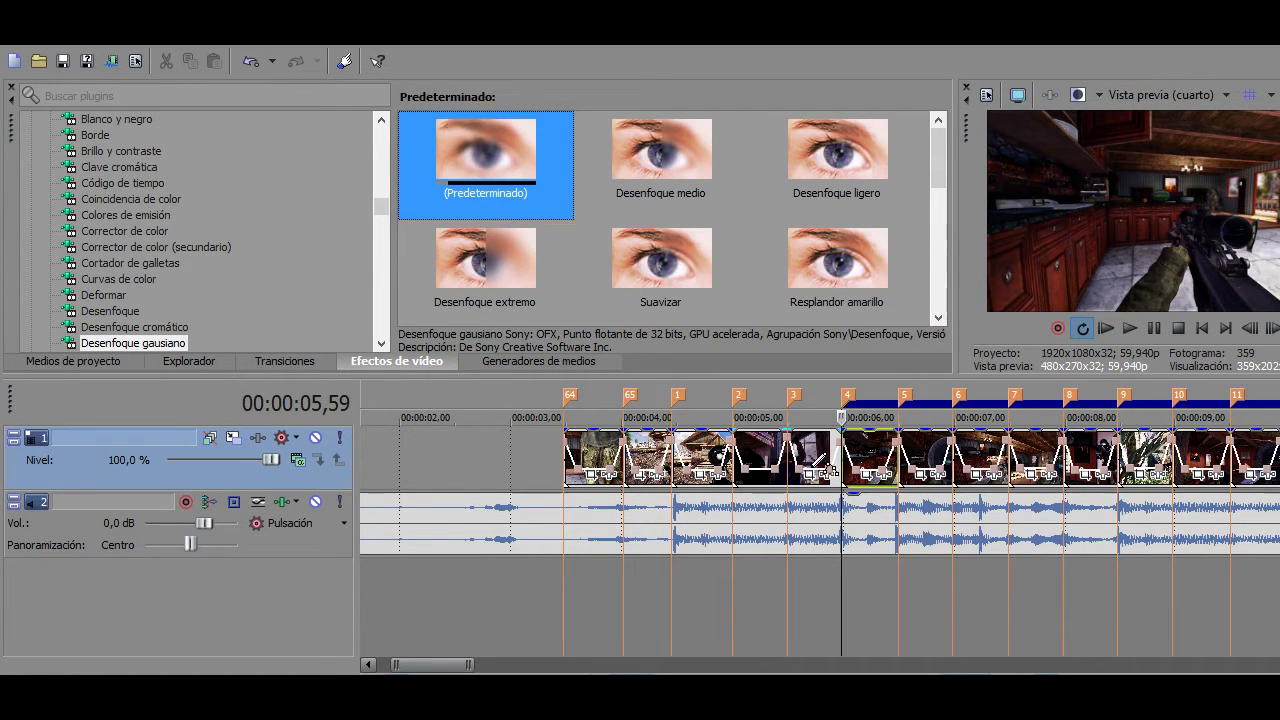
{"action": "scroll", "coordinate": [789, 504], "scroll_direction": "right", "scroll_amount": 4}
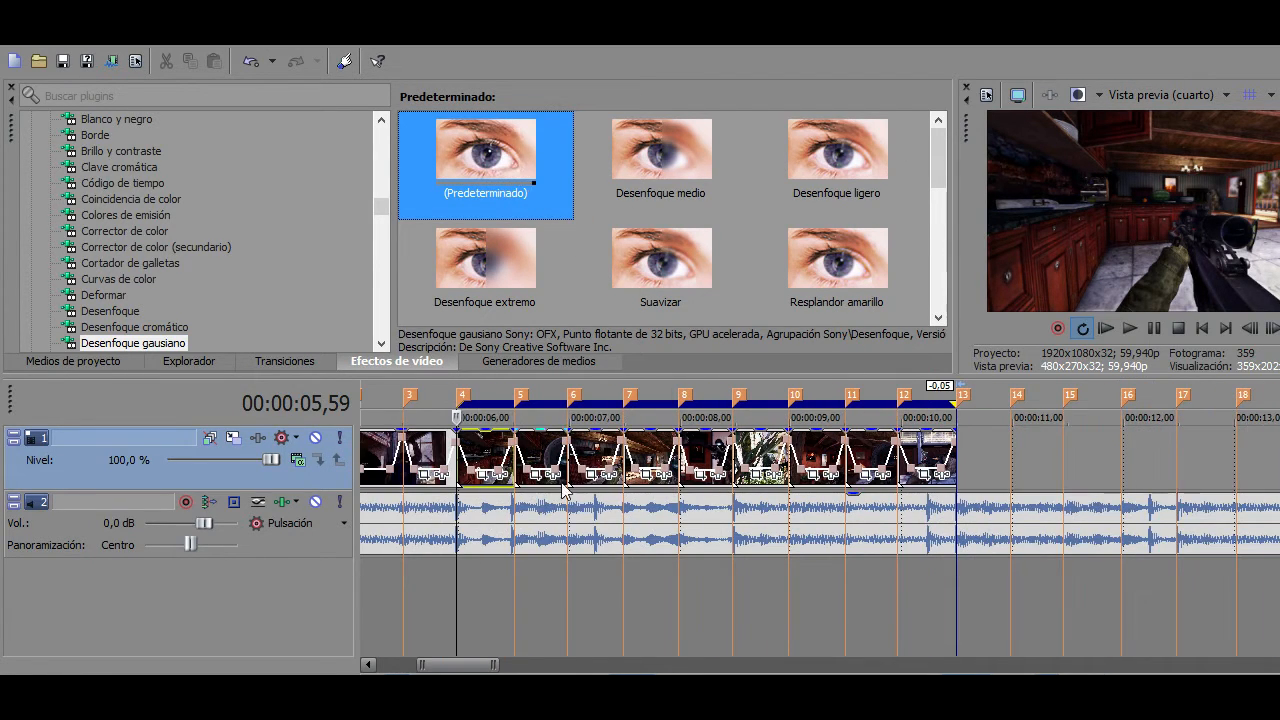
{"action": "scroll", "coordinate": [898, 517], "scroll_direction": "up", "scroll_amount": 4}
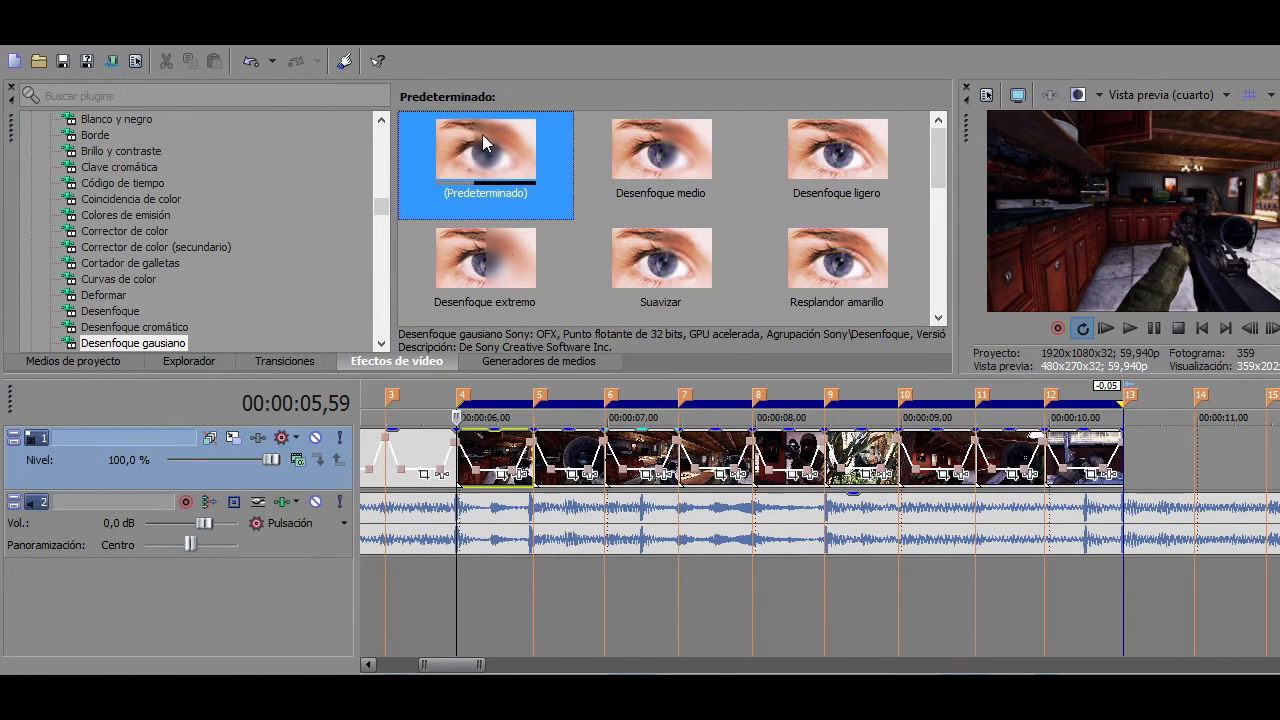
{"action": "left_click_drag", "start_coordinate": [479, 287], "coordinate": [500, 462]}
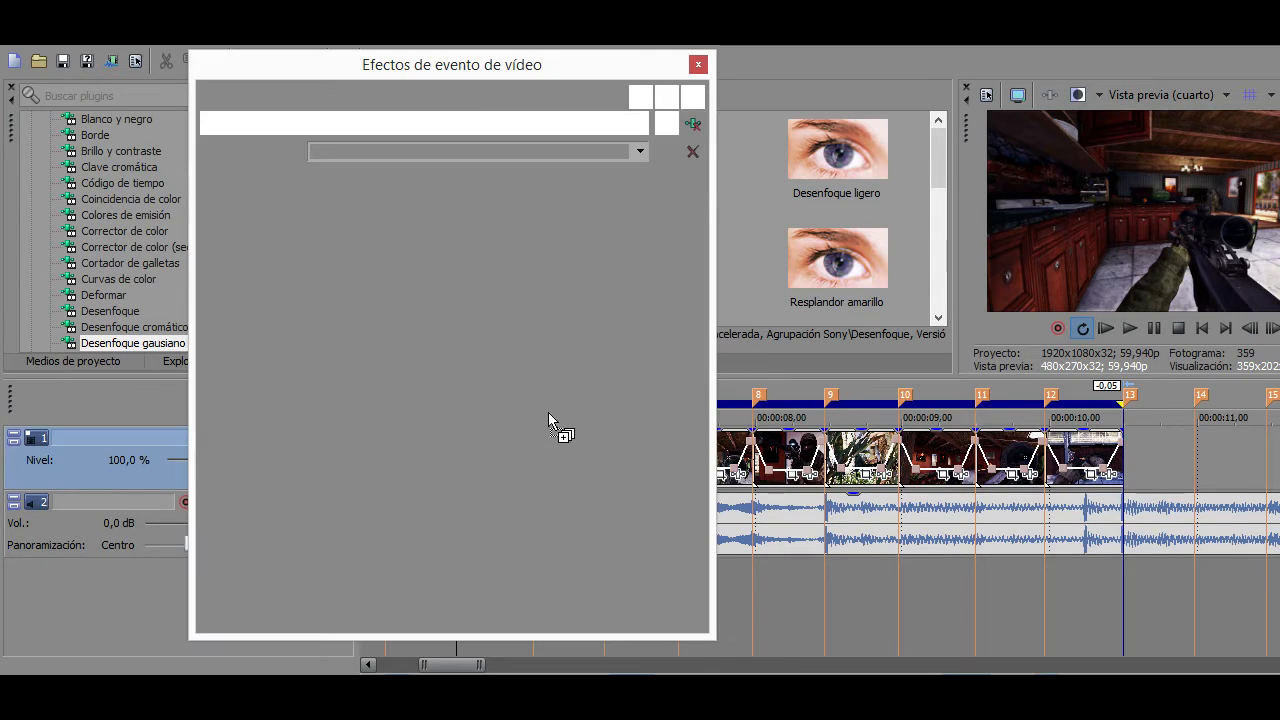
{"action": "left_click_drag", "start_coordinate": [480, 86], "coordinate": [117, 70]}
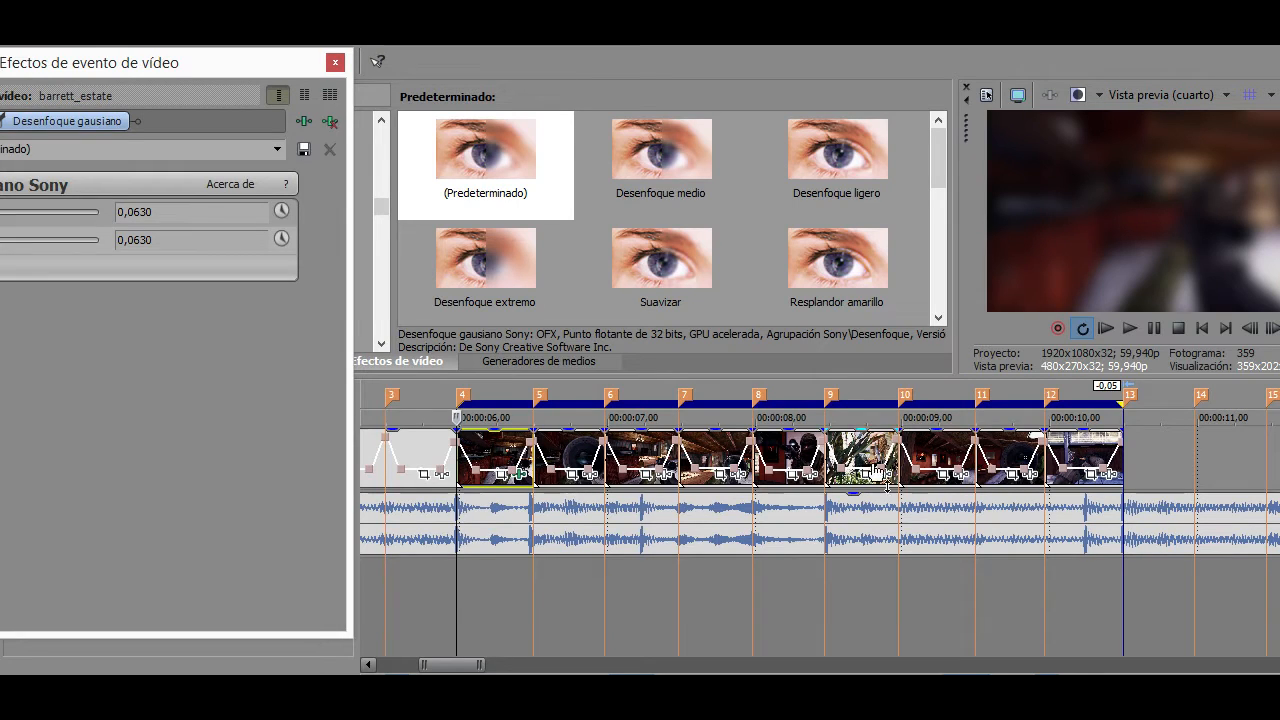
Name timeline marker 5 SHOT
{"action": "left_click", "coordinate": [527, 467]}
{"action": "right_click", "coordinate": [540, 395]}
{"action": "left_click", "coordinate": [592, 429]}
{"action": "type", "text": "SHOT"}
{"action": "key", "text": "Return"}
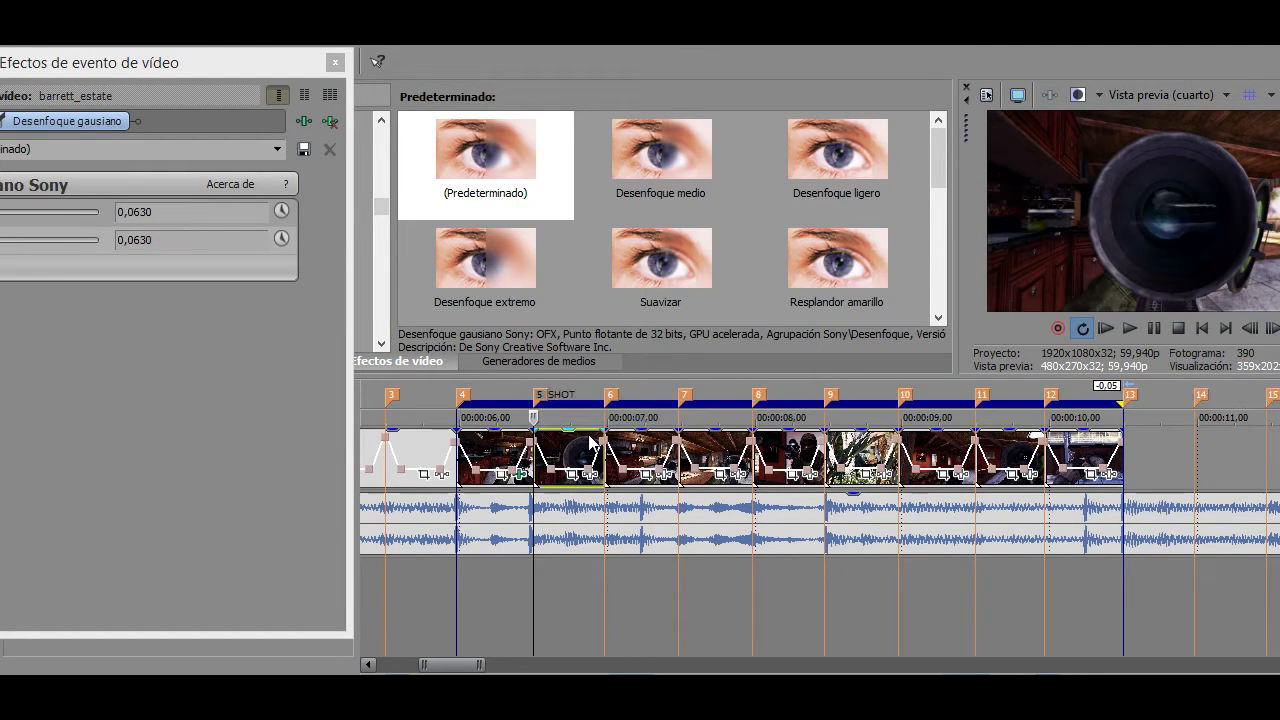
Name timeline markers 7 and 11 SHOT as well
{"action": "right_click", "coordinate": [685, 395]}
{"action": "left_click", "coordinate": [738, 429]}
{"action": "type", "text": "SHOT"}
{"action": "key", "text": "Return"}
{"action": "right_click", "coordinate": [982, 395]}
{"action": "left_click", "coordinate": [1035, 429]}
{"action": "type", "text": "SHOT"}
{"action": "key", "text": "Return"}
Set the Gaussian blur on the clip at marker 4 to a vertical range of 0,0000 and a horizontal range of 0,0800
{"action": "left_click_drag", "start_coordinate": [172, 64], "coordinate": [1152, 193]}
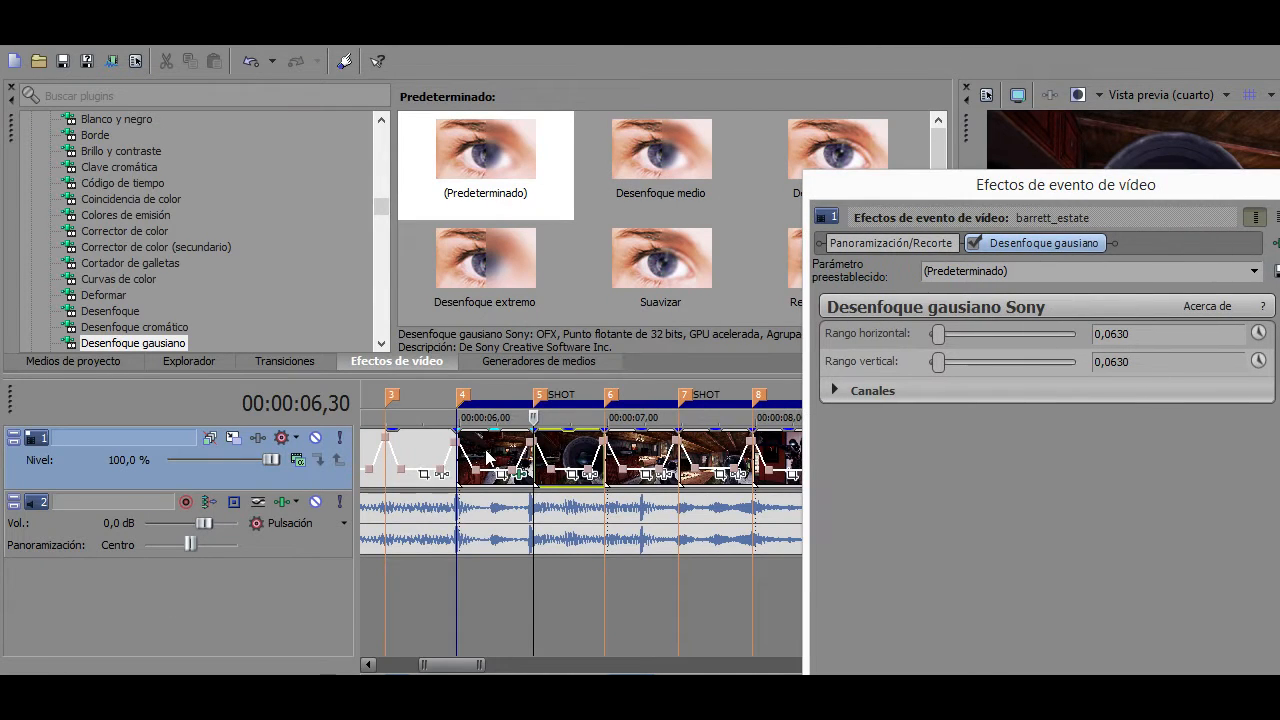
{"action": "left_click_drag", "start_coordinate": [949, 185], "coordinate": [309, 66]}
{"action": "left_click_drag", "start_coordinate": [838, 143], "coordinate": [838, 143]}
{"action": "left_click_drag", "start_coordinate": [301, 239], "coordinate": [230, 250]}
{"action": "left_click", "coordinate": [509, 239]}
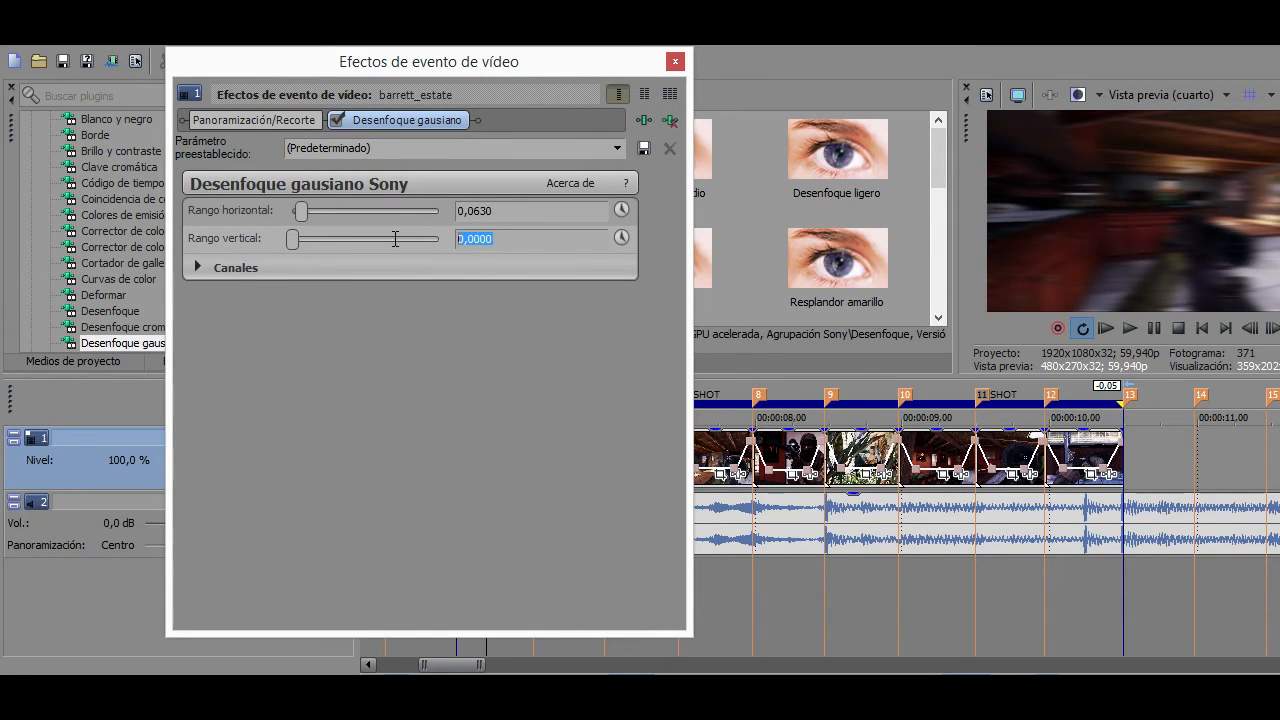
{"action": "key", "text": "BackSpace"}
{"action": "key", "text": "BackSpace"}
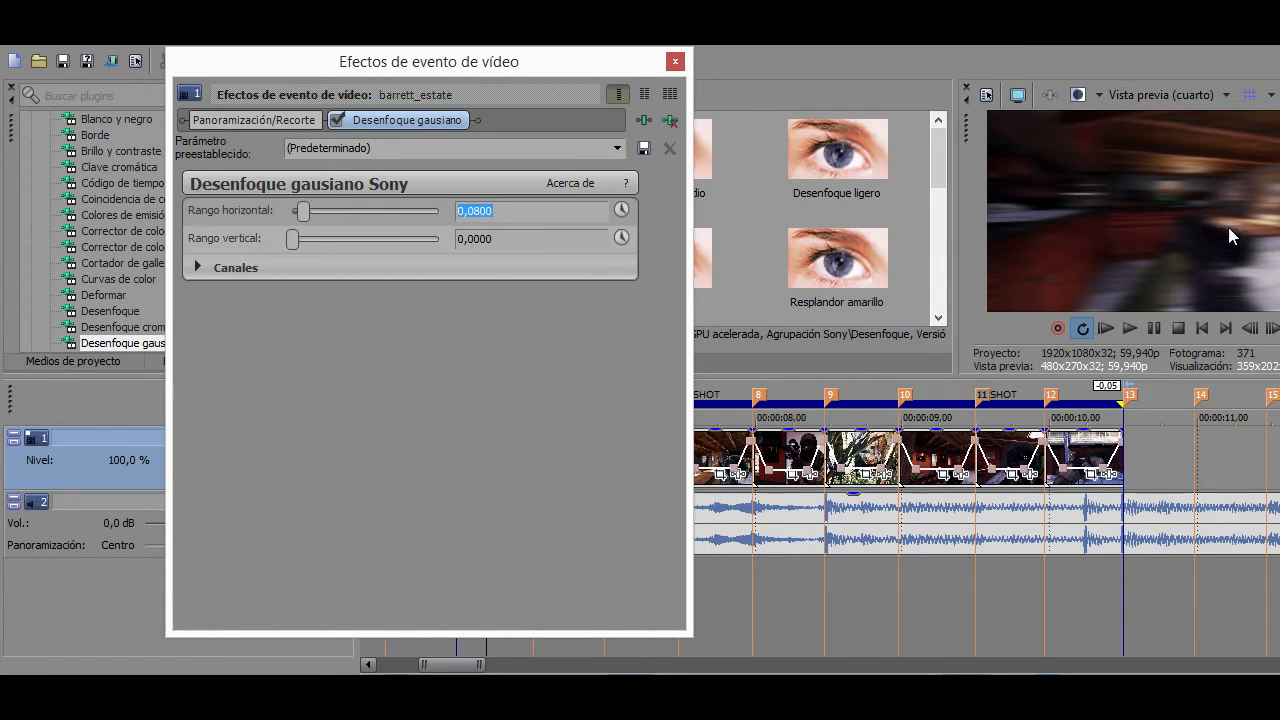
Enable animation for the blur's horizontal range and go to the clip's first frame, 00:00:00,00
{"action": "left_click", "coordinate": [621, 209]}
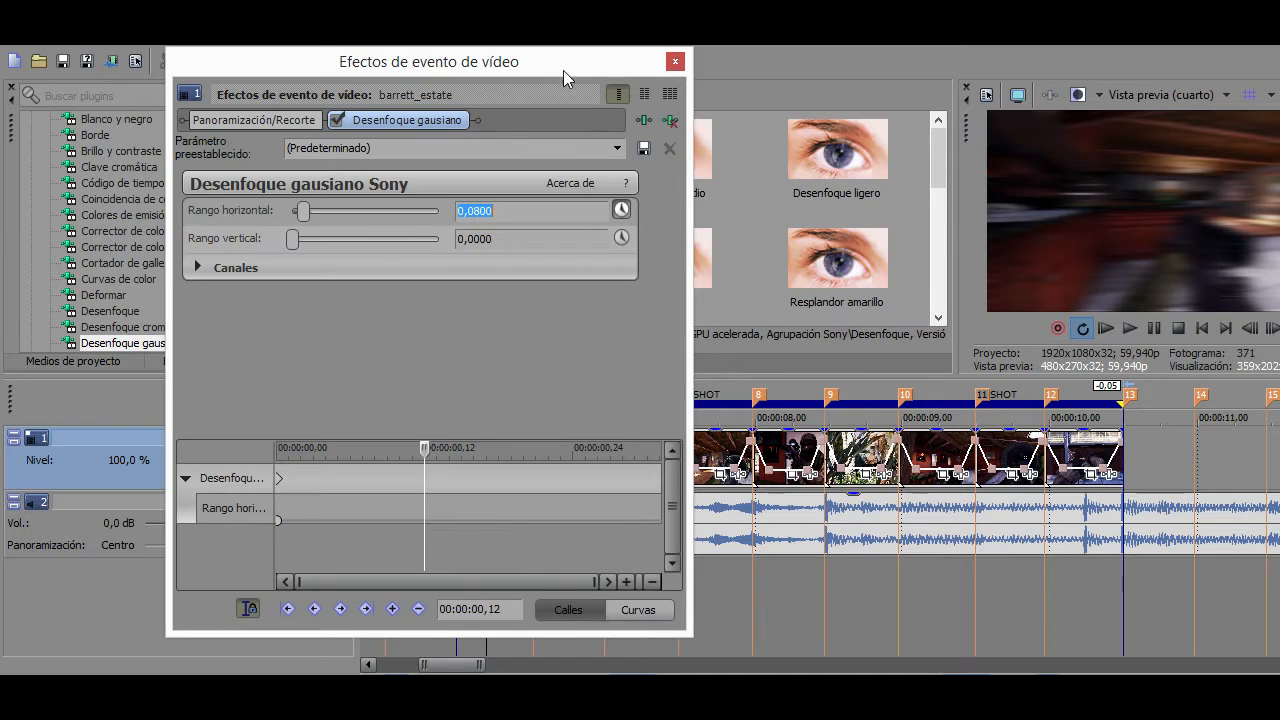
{"action": "left_click", "coordinate": [282, 480]}
{"action": "left_click_drag", "start_coordinate": [372, 508], "coordinate": [461, 506]}
{"action": "mouse_move", "coordinate": [610, 505]}
{"action": "left_mouse_down"}
{"action": "mouse_move", "coordinate": [316, 502]}
{"action": "mouse_move", "coordinate": [260, 522]}
{"action": "left_mouse_up"}
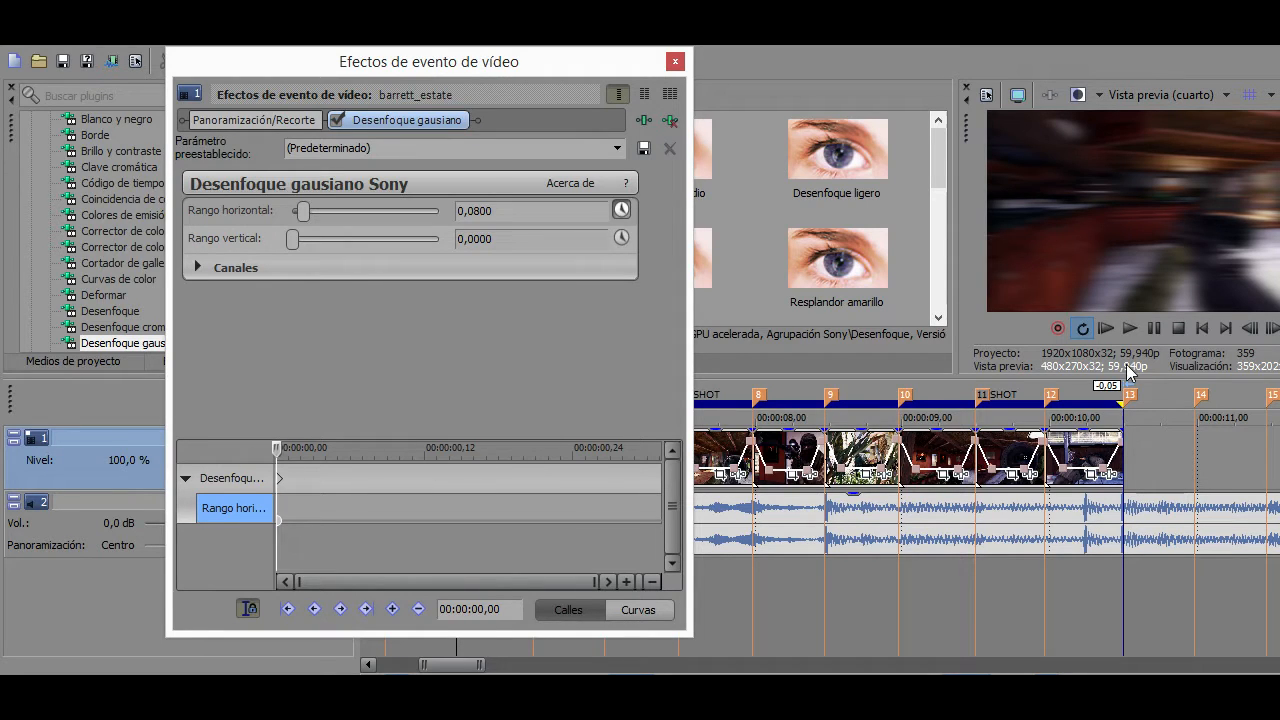
Advance five frames to 00:00:00,05 and add a keyframe there with the horizontal range at 0,0000
{"action": "left_click", "coordinate": [1273, 330]}
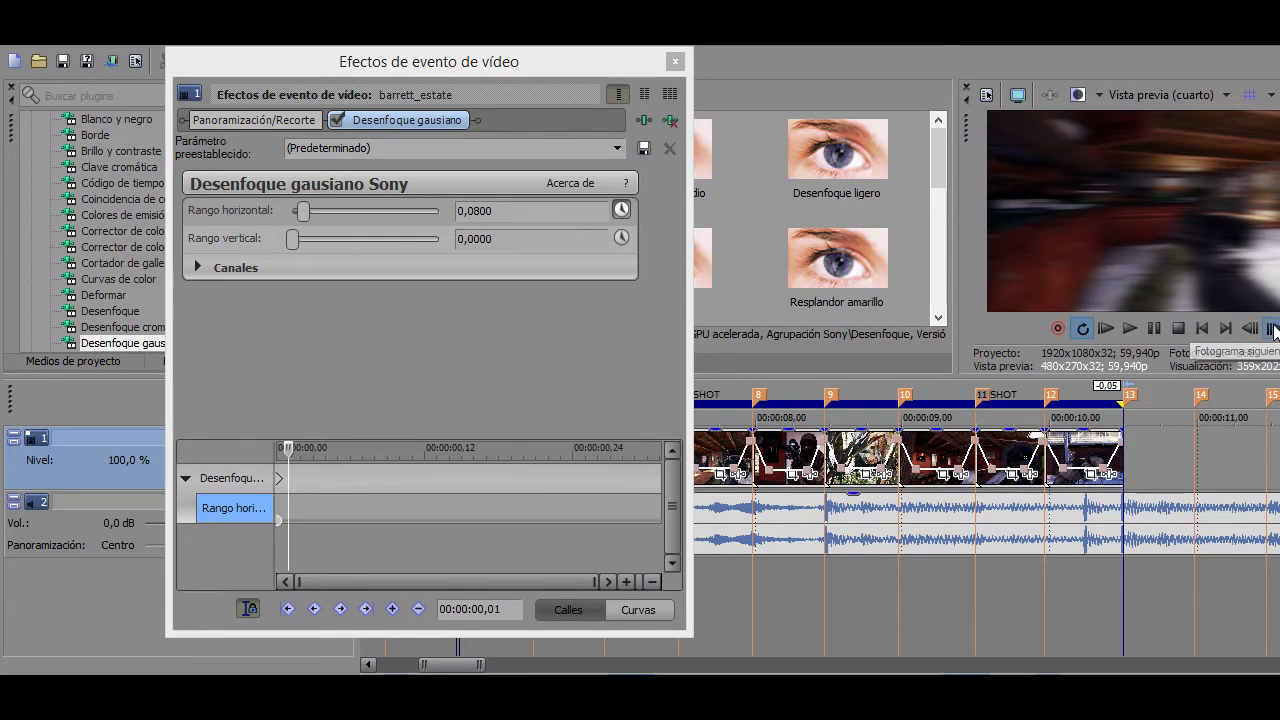
{"action": "left_click", "coordinate": [1273, 330]}
{"action": "left_click", "coordinate": [1273, 330]}
{"action": "left_click", "coordinate": [1273, 330]}
{"action": "left_click", "coordinate": [1273, 330]}
{"action": "left_click_drag", "start_coordinate": [307, 217], "coordinate": [48, 208]}
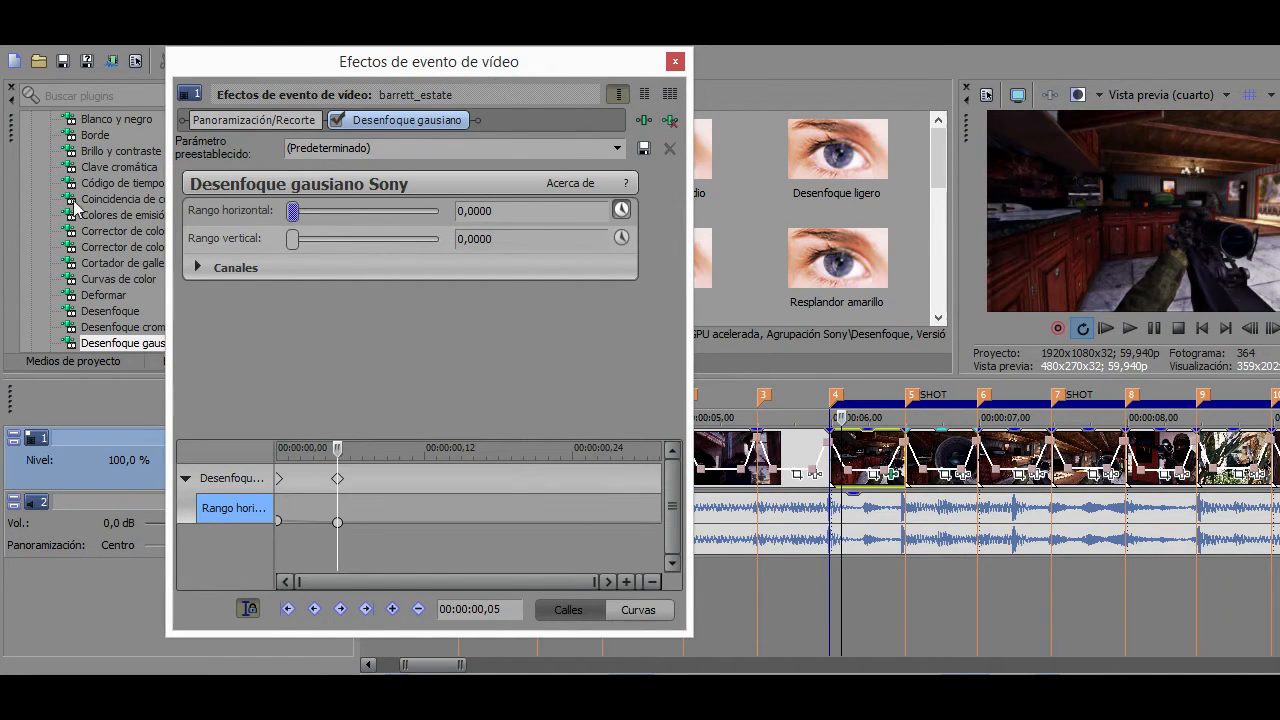
Close the effect settings and play back the animated blur from the start of the clip at marker 4
{"action": "left_click", "coordinate": [283, 484]}
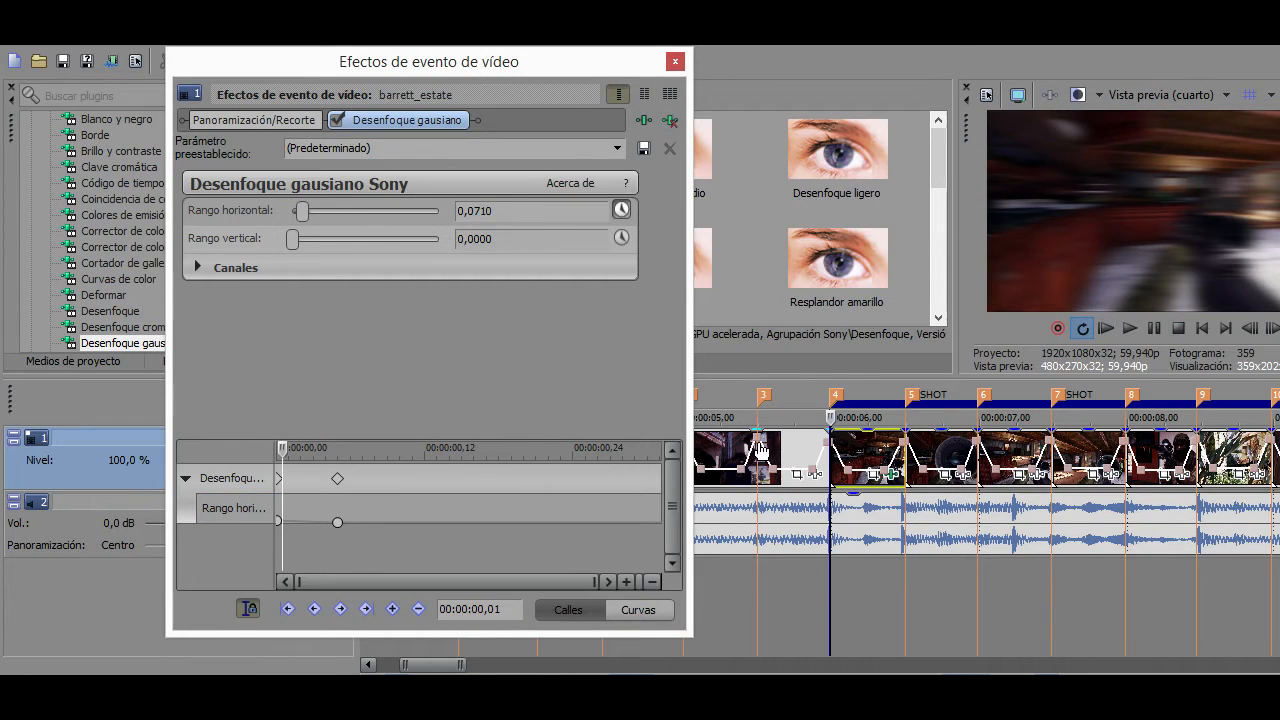
{"action": "left_click", "coordinate": [828, 458]}
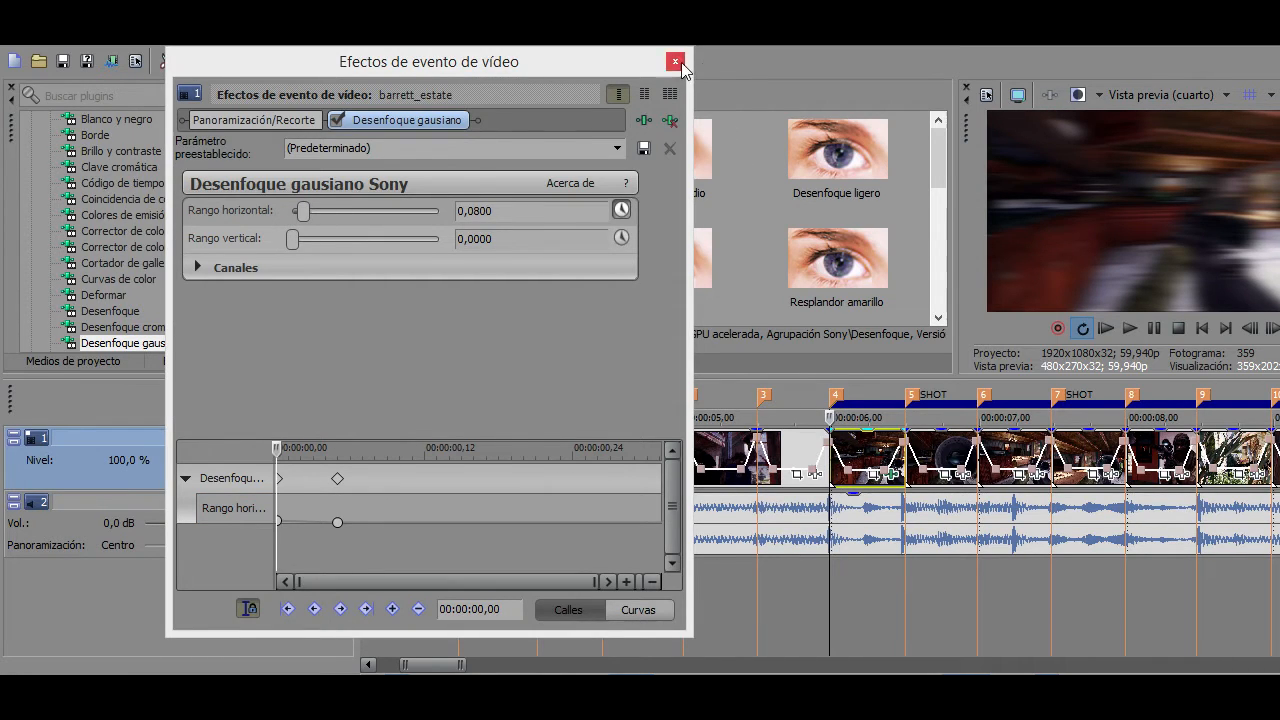
{"action": "left_click", "coordinate": [676, 62]}
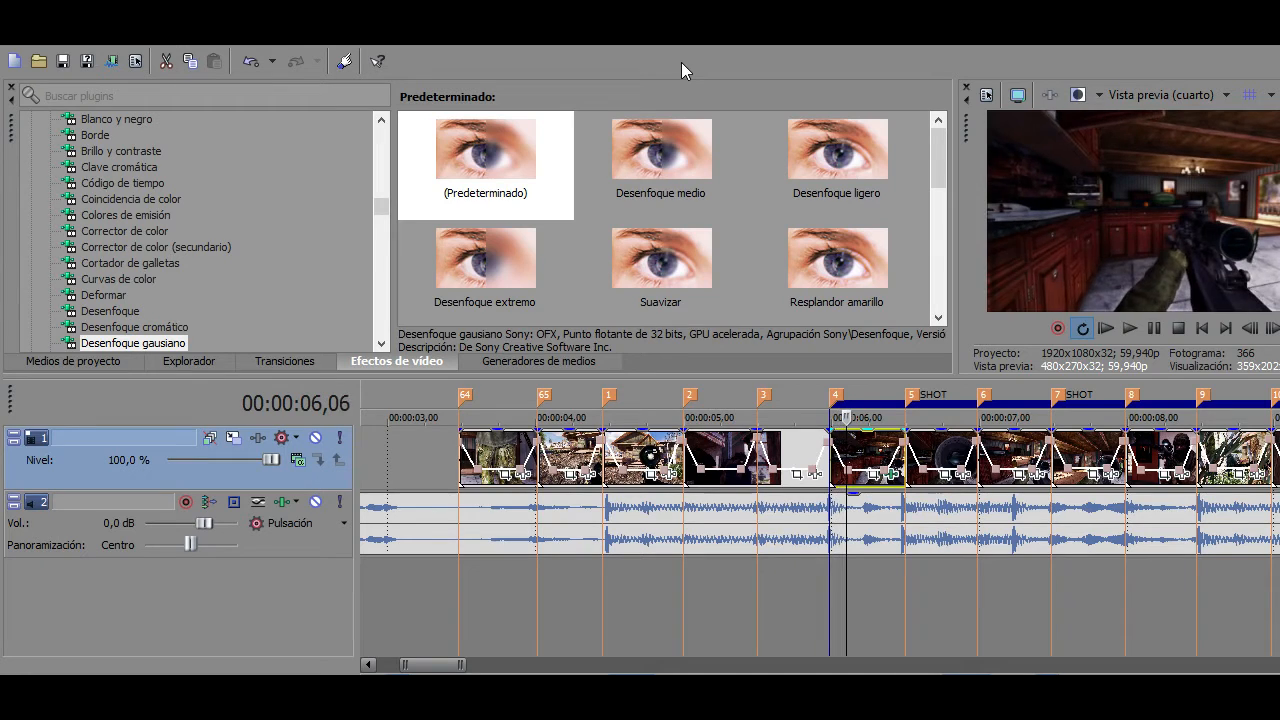
{"action": "left_click", "coordinate": [830, 521]}
{"action": "left_click", "coordinate": [831, 521]}
{"action": "left_click", "coordinate": [831, 521]}
{"action": "key", "text": "space"}
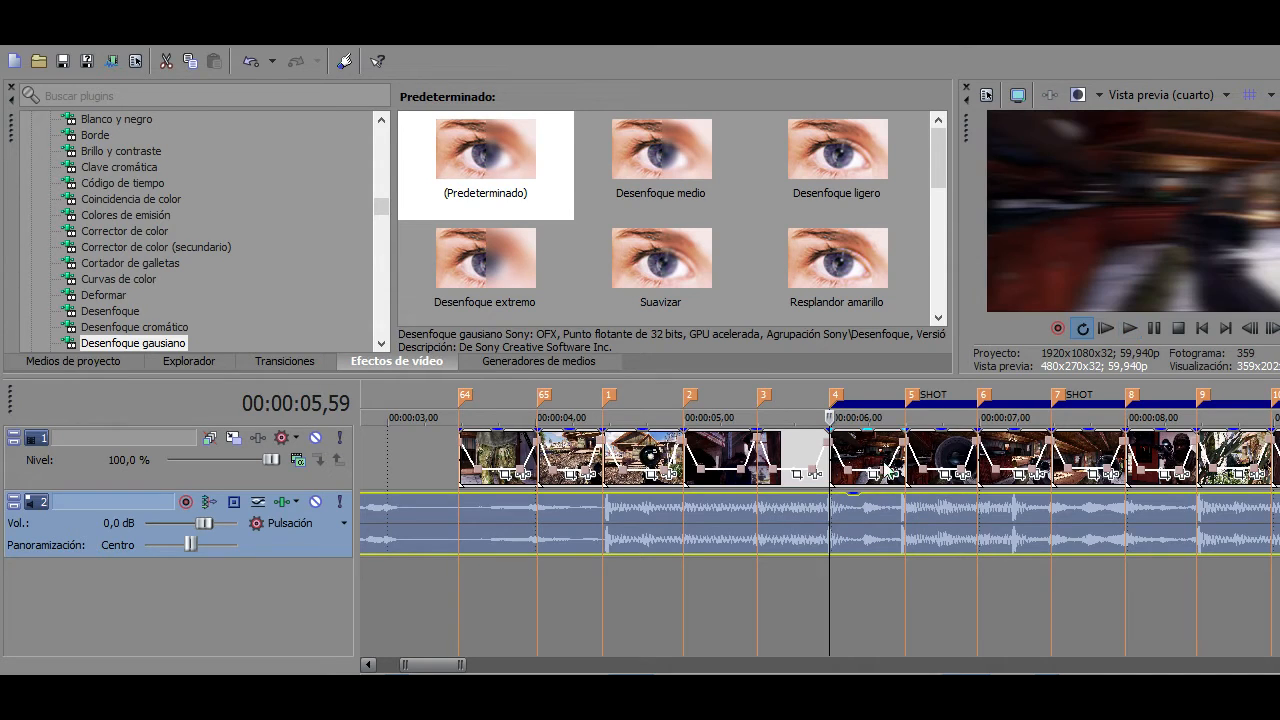
Place the playhead five frames before the end of the clip at marker 5, at 00:00:06,54
{"action": "left_click", "coordinate": [985, 484]}
{"action": "scroll", "coordinate": [950, 484], "scroll_direction": "up", "scroll_amount": 3}
{"action": "key", "text": "Left"}
{"action": "key", "text": "Right"}
{"action": "key", "text": "Left"}
{"action": "key", "text": "Right"}
{"action": "key", "text": "Left"}
{"action": "key", "text": "Right"}
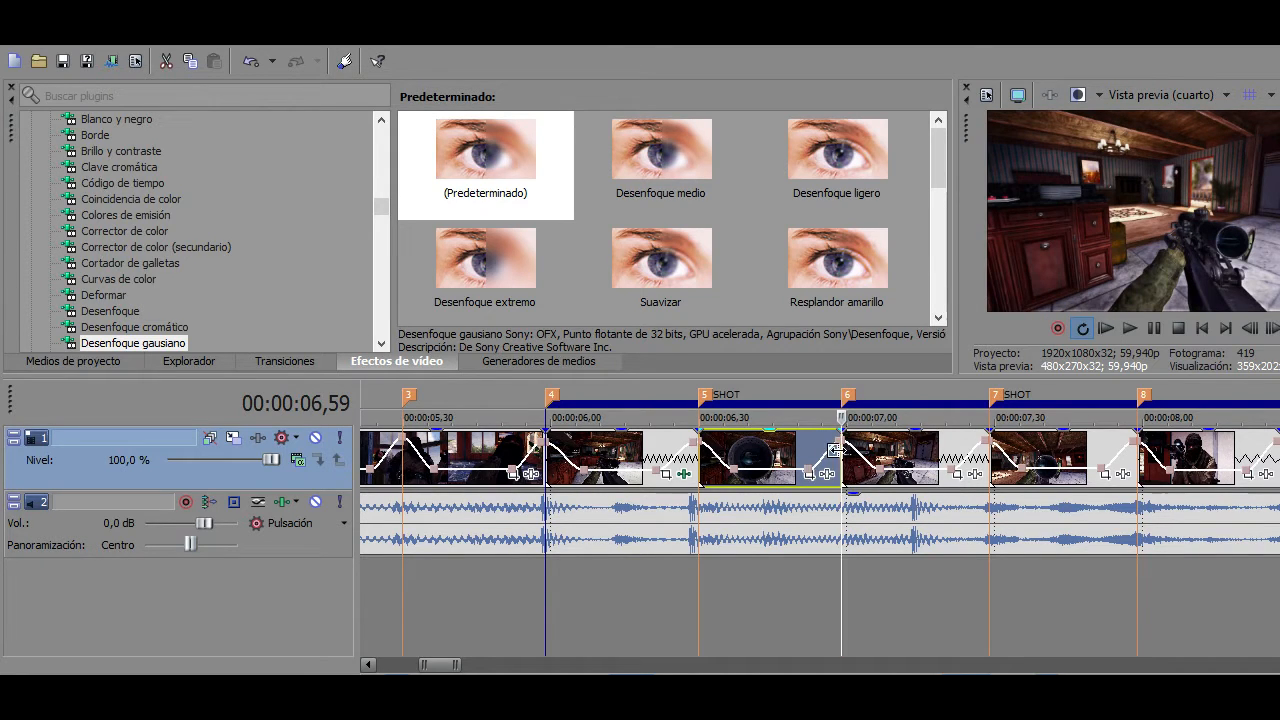
{"action": "key", "text": "Left"}
{"action": "key", "text": "Left"}
{"action": "key", "text": "Left"}
{"action": "key", "text": "Left"}
{"action": "key", "text": "Left"}
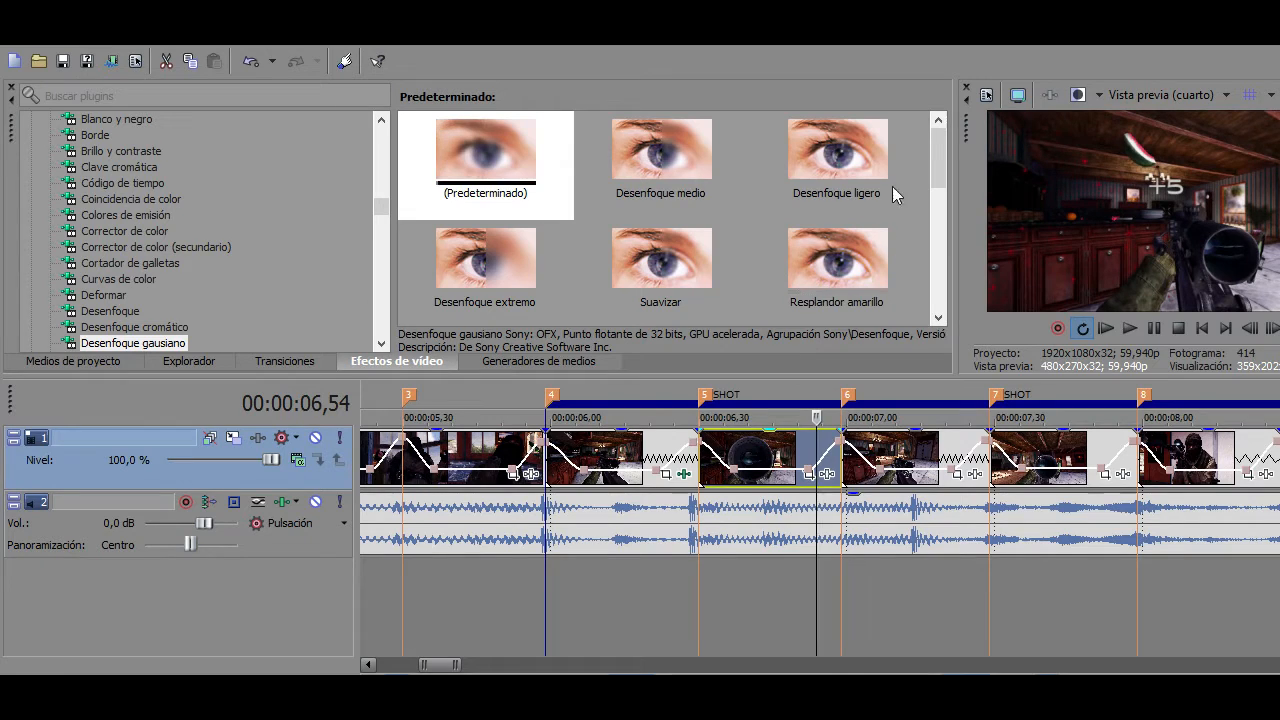
Apply the default Gaussian blur to the clip at marker 5 and load its Dylff preset
{"action": "left_click_drag", "start_coordinate": [522, 154], "coordinate": [800, 468]}
{"action": "left_click_drag", "start_coordinate": [303, 239], "coordinate": [291, 239]}
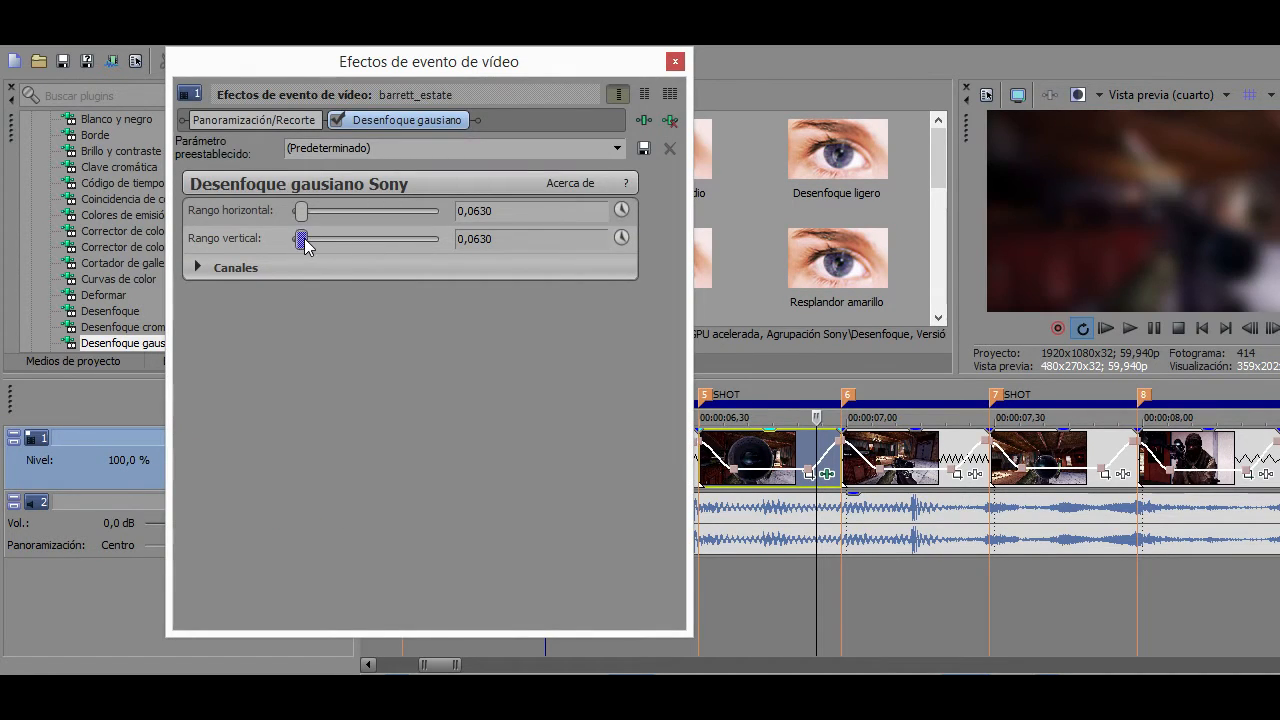
{"action": "left_click", "coordinate": [617, 150]}
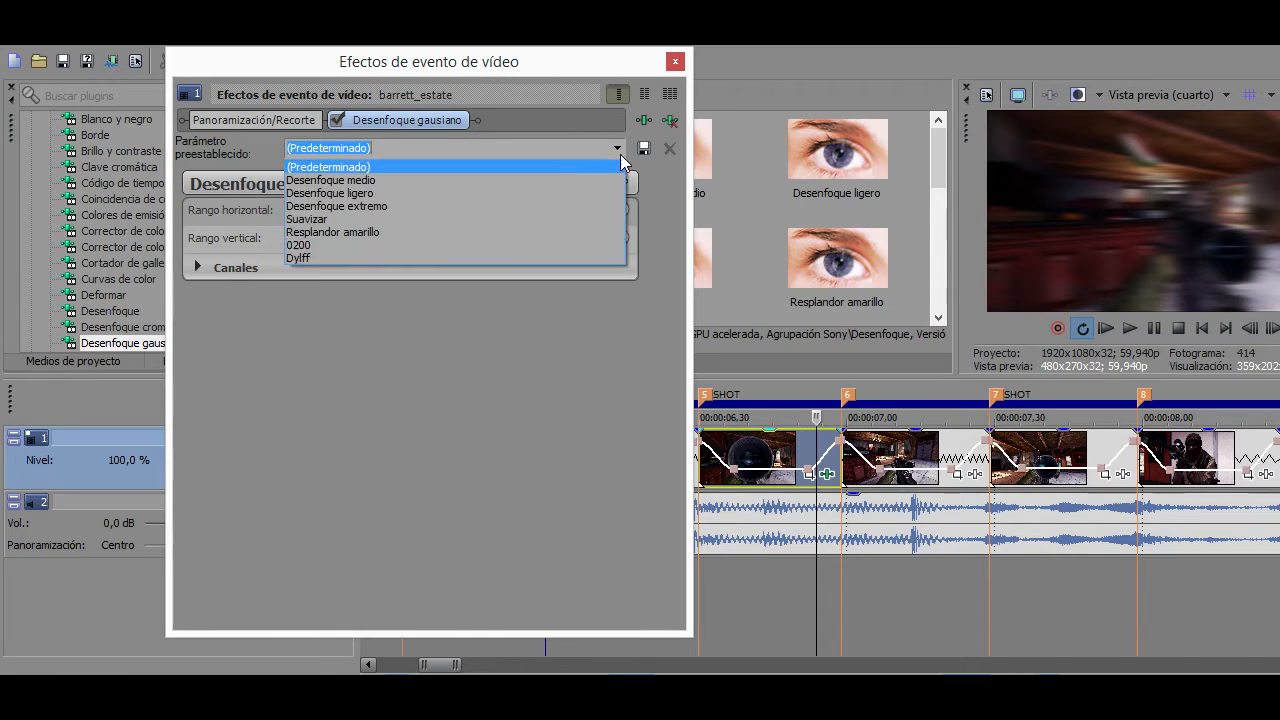
{"action": "left_click", "coordinate": [339, 256]}
Animate the horizontal range with a 0,0000 keyframe at 00:00:00,24, and move the starting keyframe to the clip's end at 00:00:00,29
{"action": "left_click", "coordinate": [621, 210]}
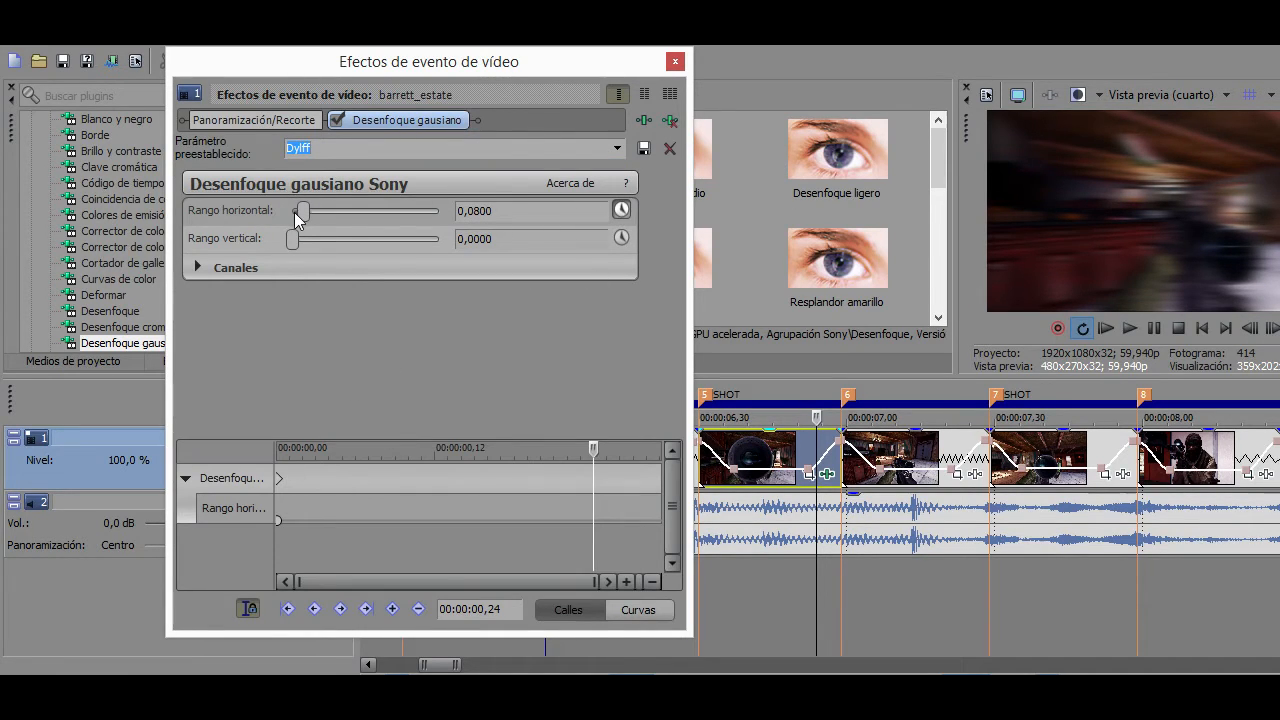
{"action": "left_click_drag", "start_coordinate": [303, 212], "coordinate": [291, 212]}
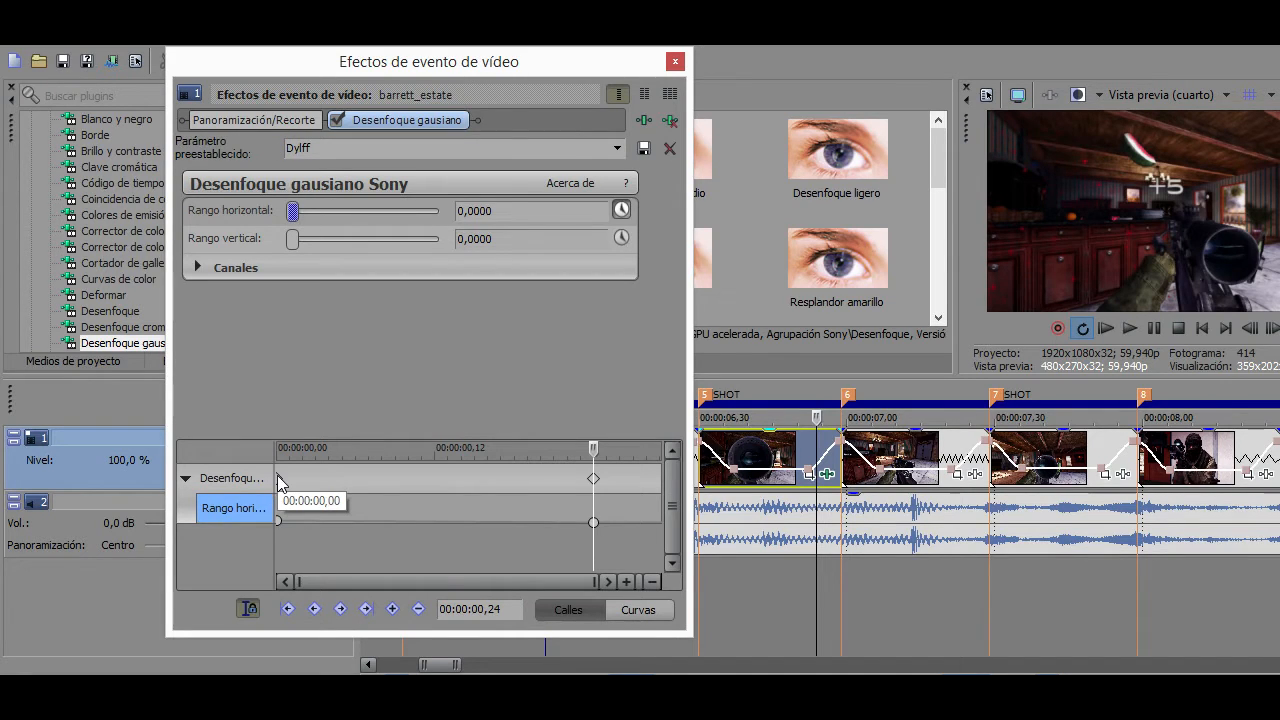
{"action": "left_click_drag", "start_coordinate": [278, 478], "coordinate": [790, 478]}
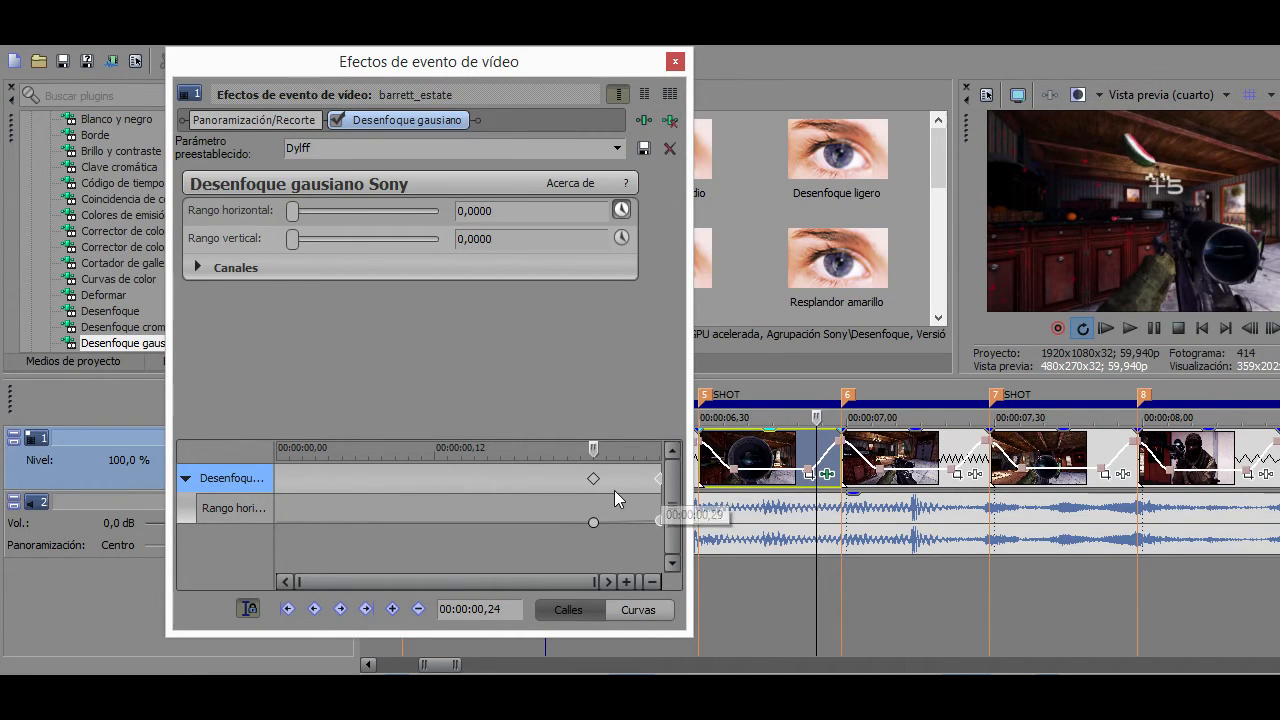
Scrub through the clip at marker 5 to check the blur between its two keyframes
{"action": "left_click", "coordinate": [768, 448]}
{"action": "left_click", "coordinate": [733, 447]}
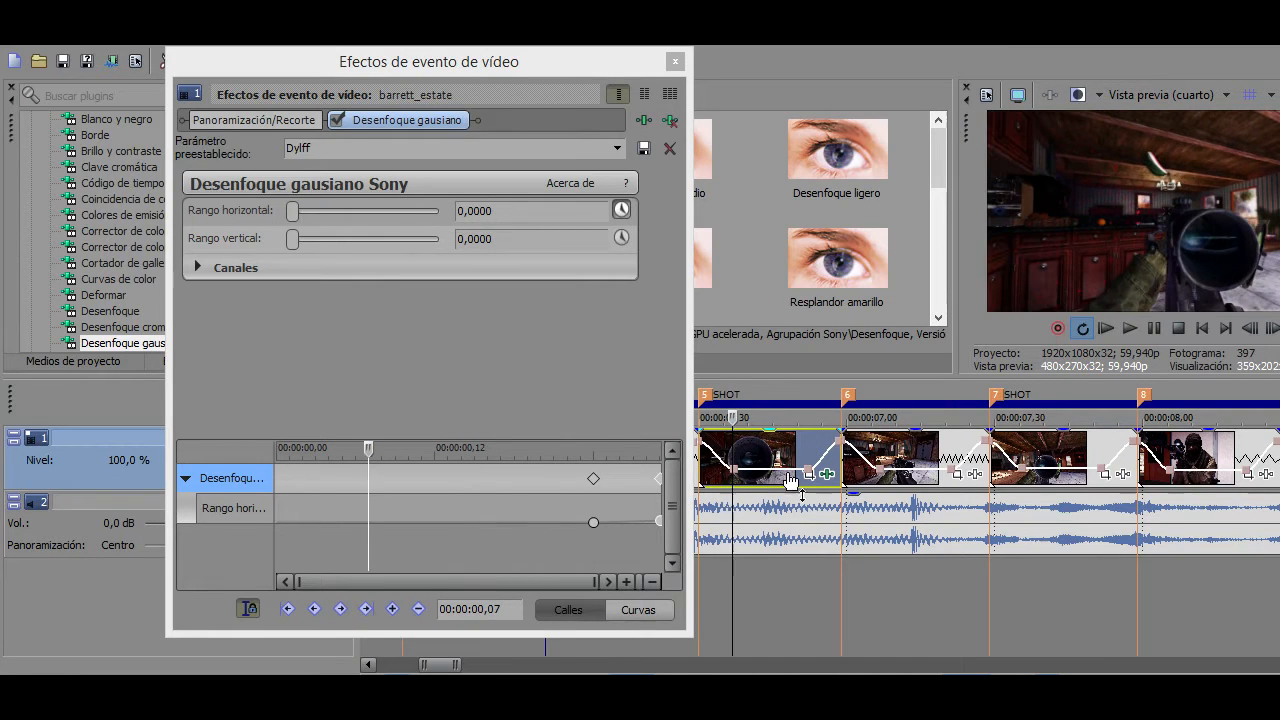
{"action": "left_click", "coordinate": [596, 478]}
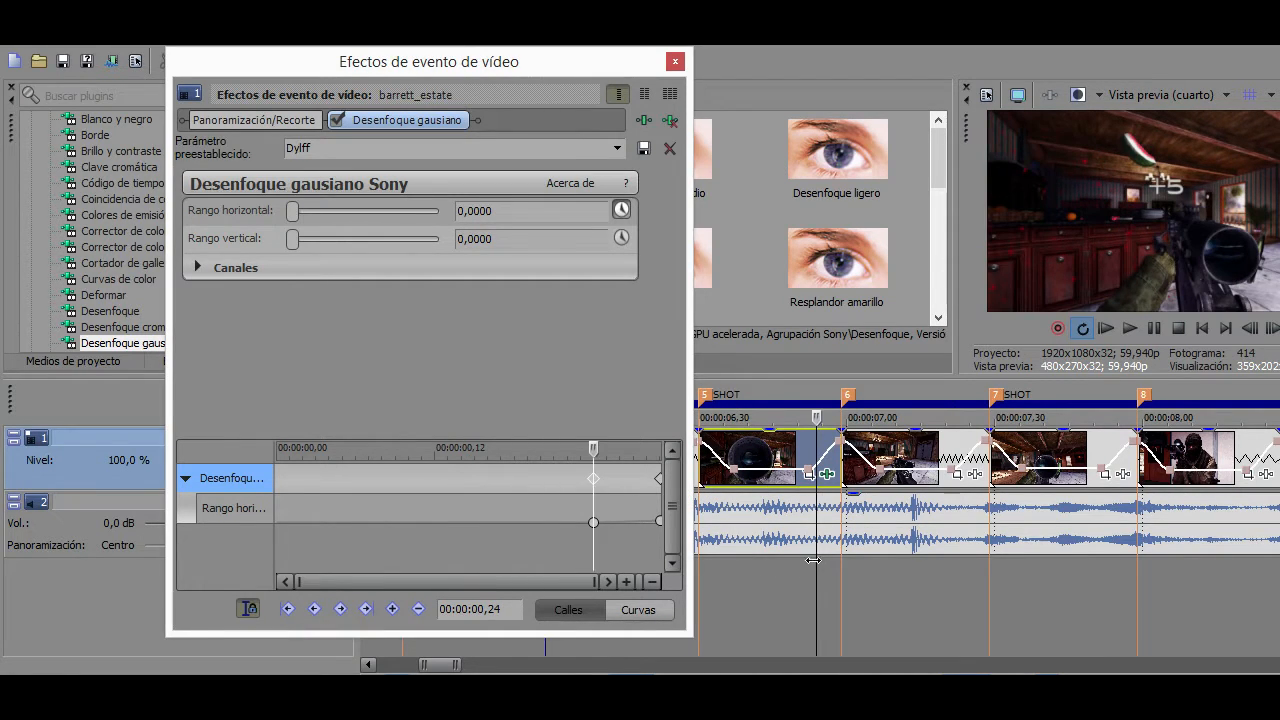
{"action": "left_click", "coordinate": [853, 562]}
{"action": "left_click_drag", "start_coordinate": [853, 562], "coordinate": [826, 550]}
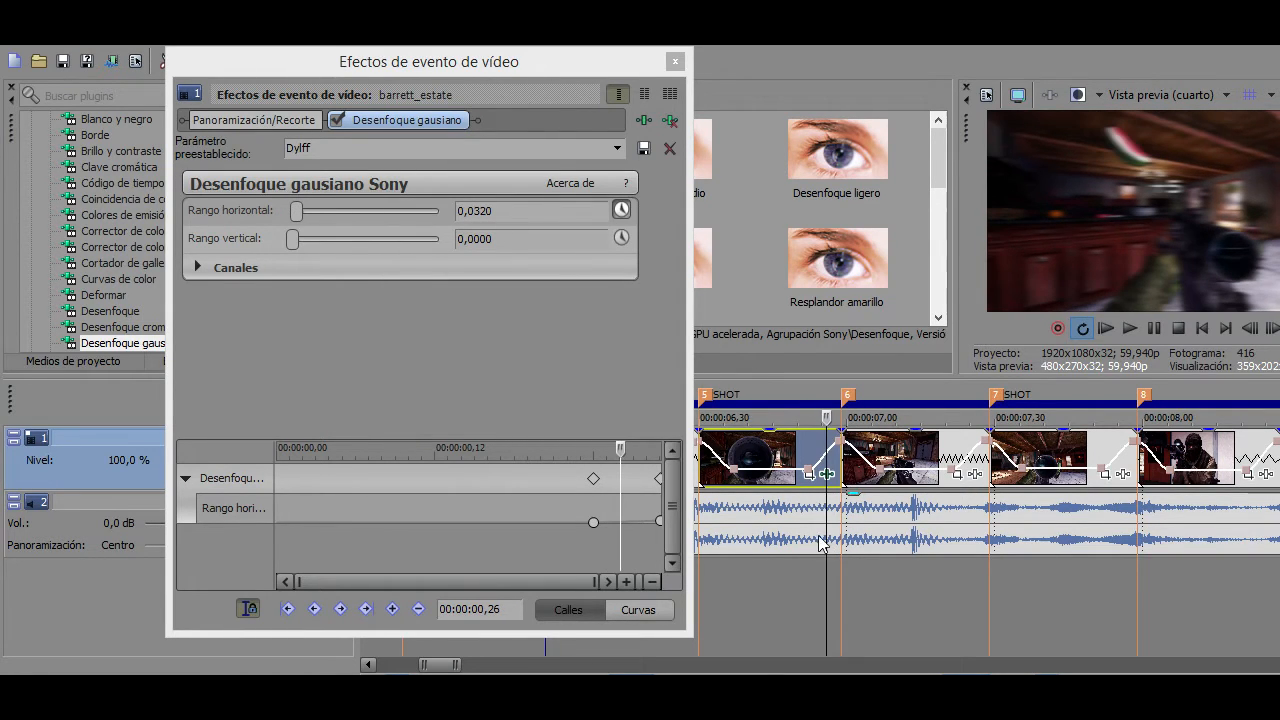
Close the effect settings and play back the blurred clips from marker 4 to marker 6
{"action": "left_click", "coordinate": [675, 61]}
{"action": "left_click_drag", "start_coordinate": [841, 575], "coordinate": [550, 581]}
{"action": "key", "text": "space"}
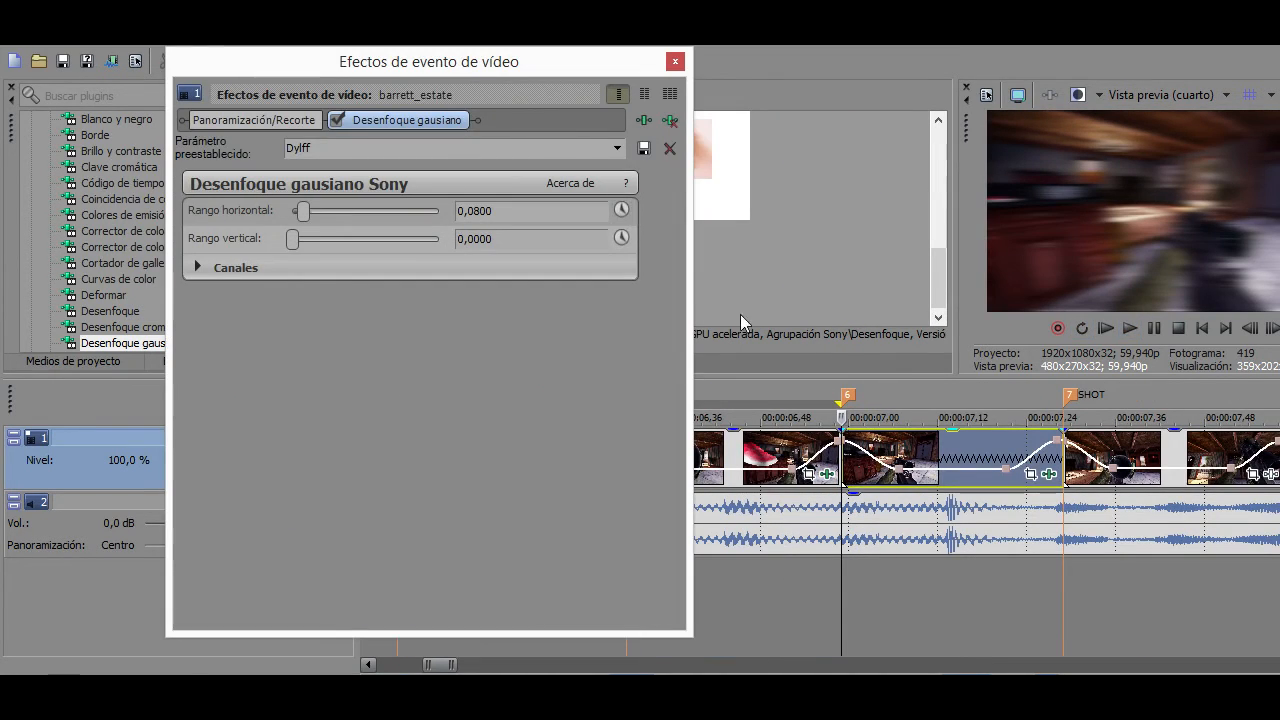
Animate the horizontal range on the clip at marker 6, and apply the Dylff blur with a horizontal-range keyframe to the clip at marker 7
{"action": "left_click", "coordinate": [622, 210]}
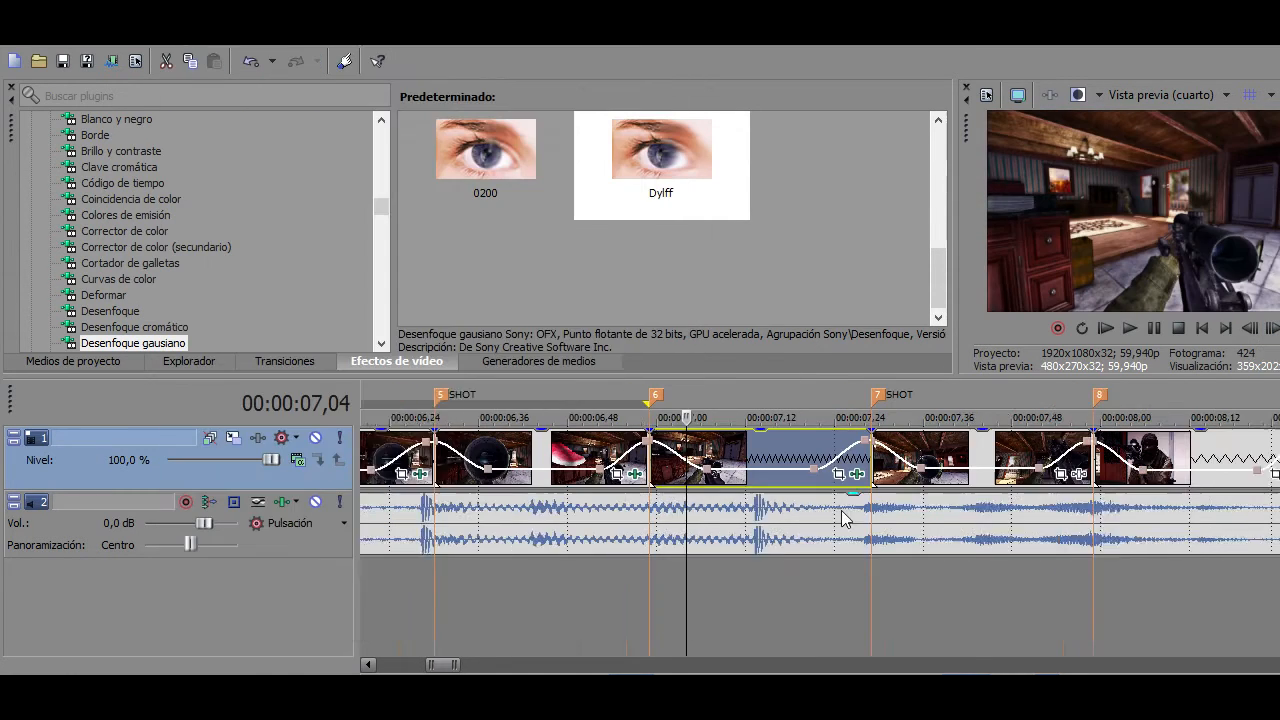
{"action": "left_click", "coordinate": [974, 460]}
{"action": "left_click_drag", "start_coordinate": [661, 150], "coordinate": [860, 458]}
{"action": "left_click", "coordinate": [621, 210]}
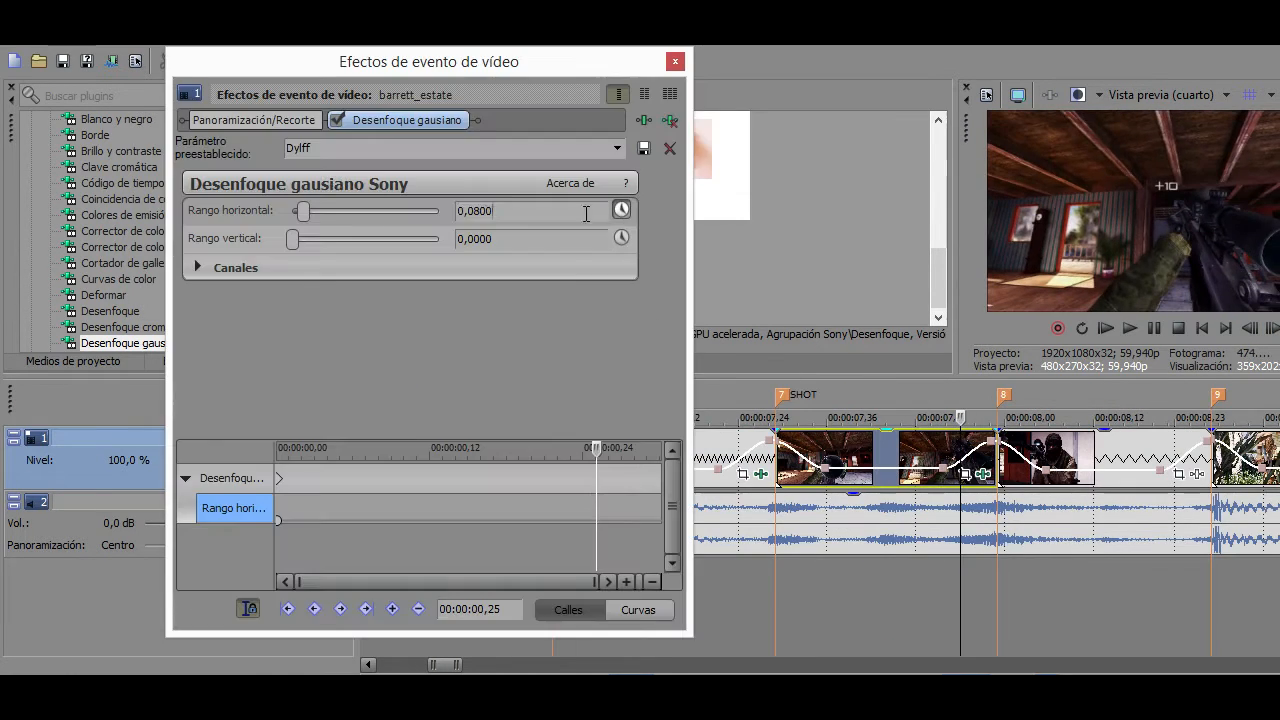
{"action": "left_click", "coordinate": [392, 609]}
{"action": "left_click", "coordinate": [233, 508]}
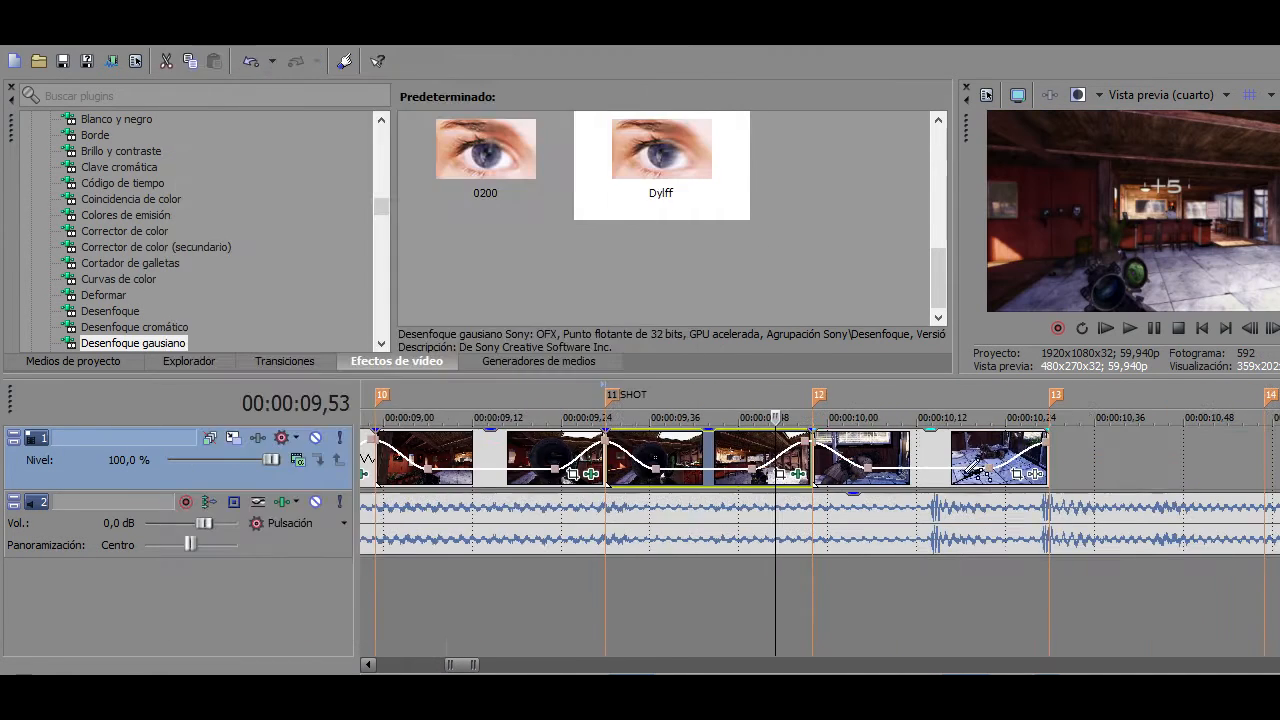
Apply the Dylff blur to the clip at marker 12 and add keyframes for its horizontal range
{"action": "left_click_drag", "start_coordinate": [661, 150], "coordinate": [874, 446]}
{"action": "left_click", "coordinate": [621, 210]}
{"action": "left_click", "coordinate": [366, 609]}
{"action": "left_click", "coordinate": [392, 609]}
{"action": "left_click", "coordinate": [1012, 418]}
{"action": "left_click", "coordinate": [494, 215]}
{"action": "left_click", "coordinate": [315, 475]}
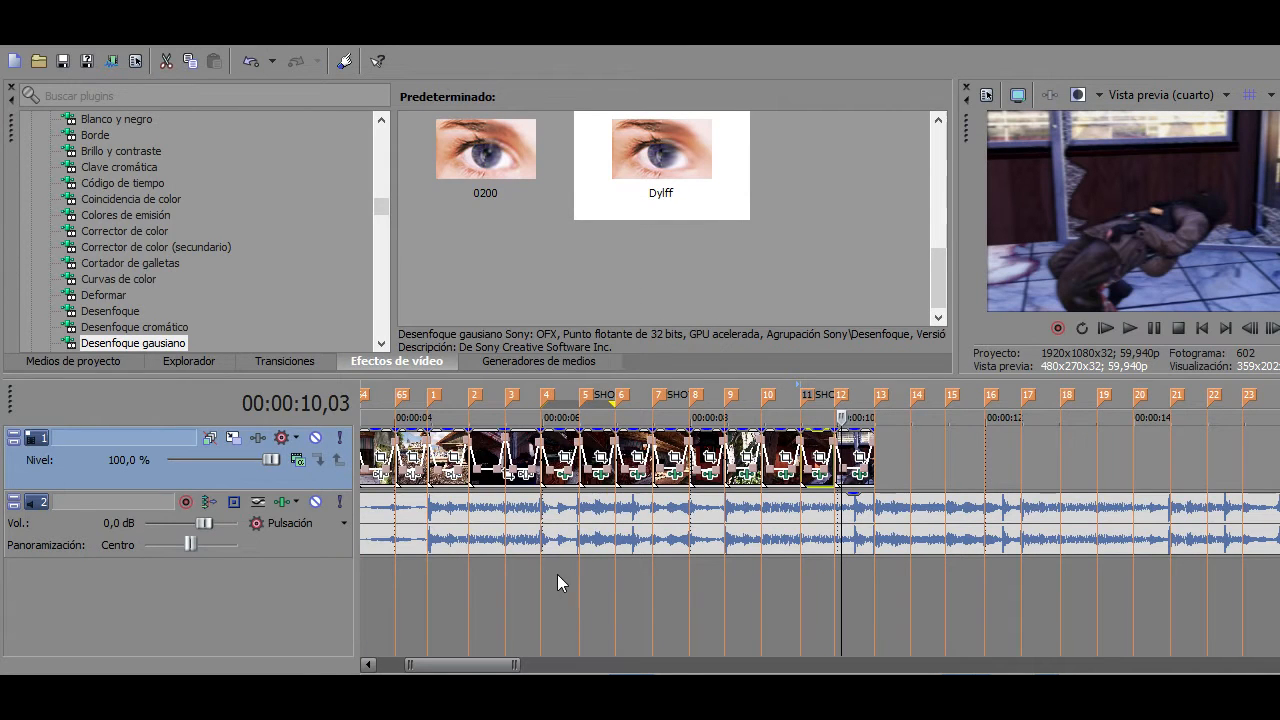
Select the range from marker 4 to marker 13, play back the blurred clips, and clear the selection
{"action": "left_click_drag", "start_coordinate": [542, 600], "coordinate": [874, 575]}
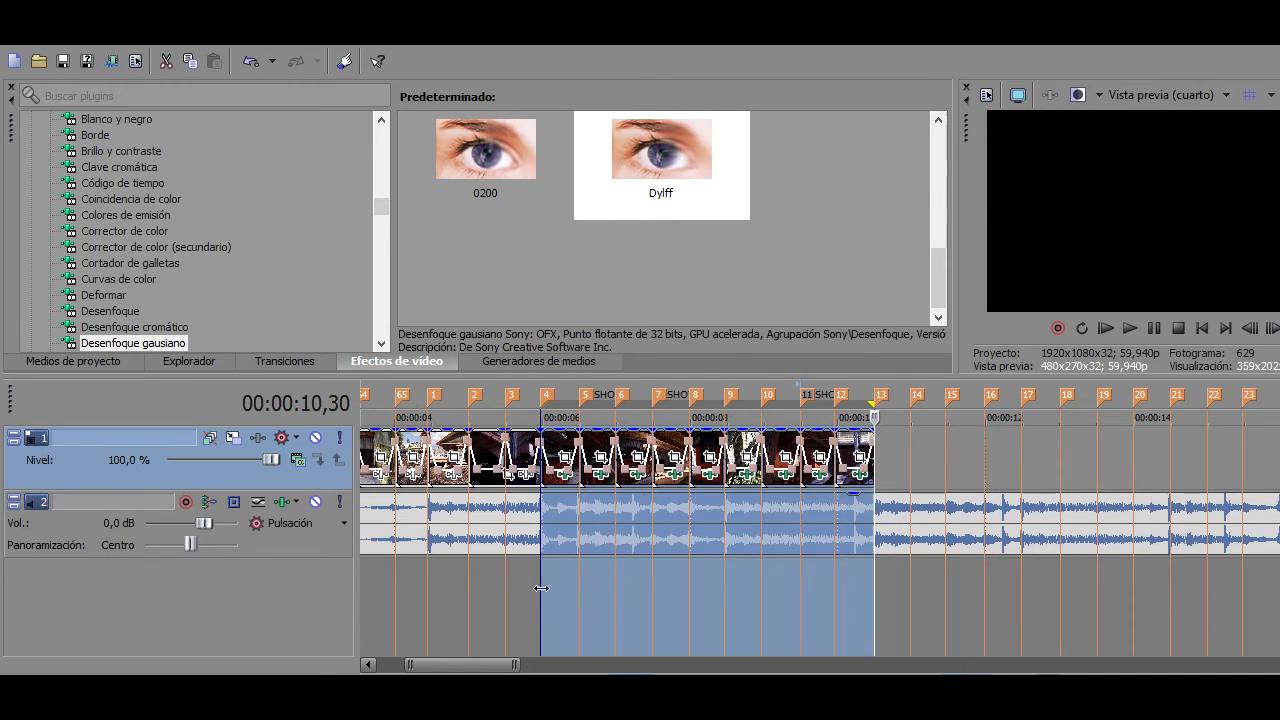
{"action": "key", "text": "space"}
{"action": "scroll", "coordinate": [536, 591], "scroll_direction": "up", "scroll_amount": 3}
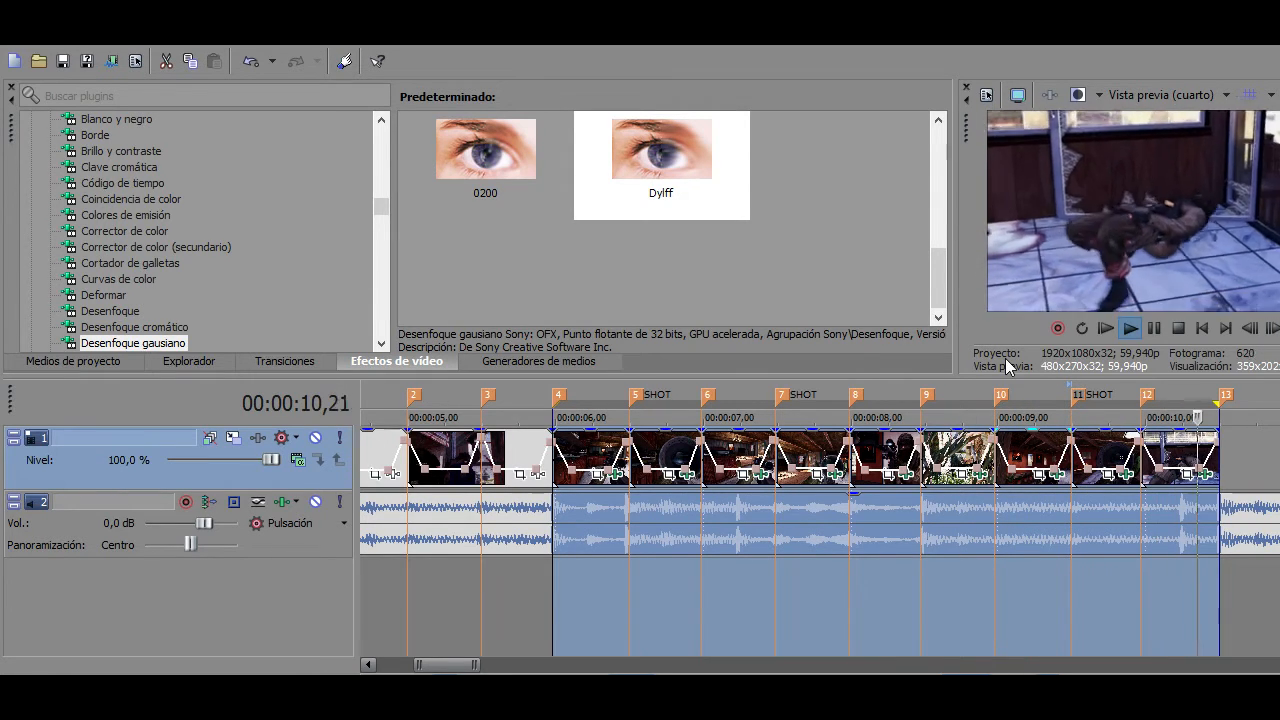
{"action": "key", "text": "space"}
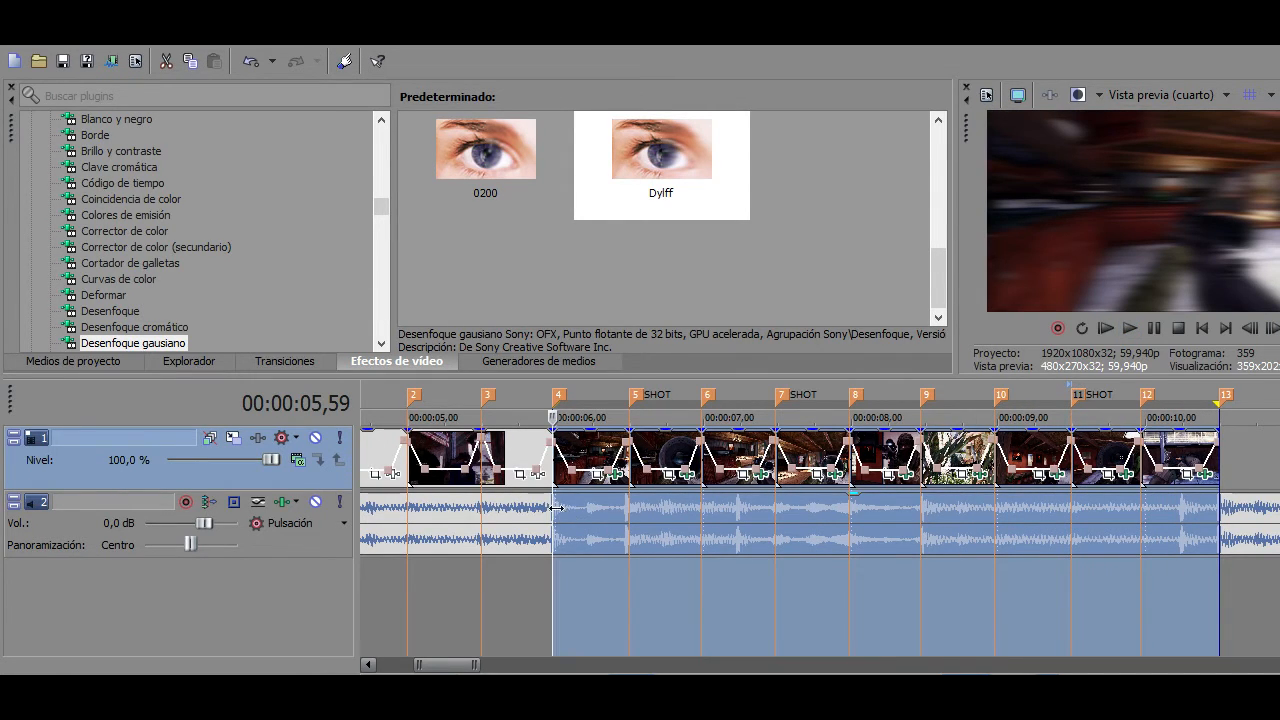
{"action": "left_click", "coordinate": [557, 508]}
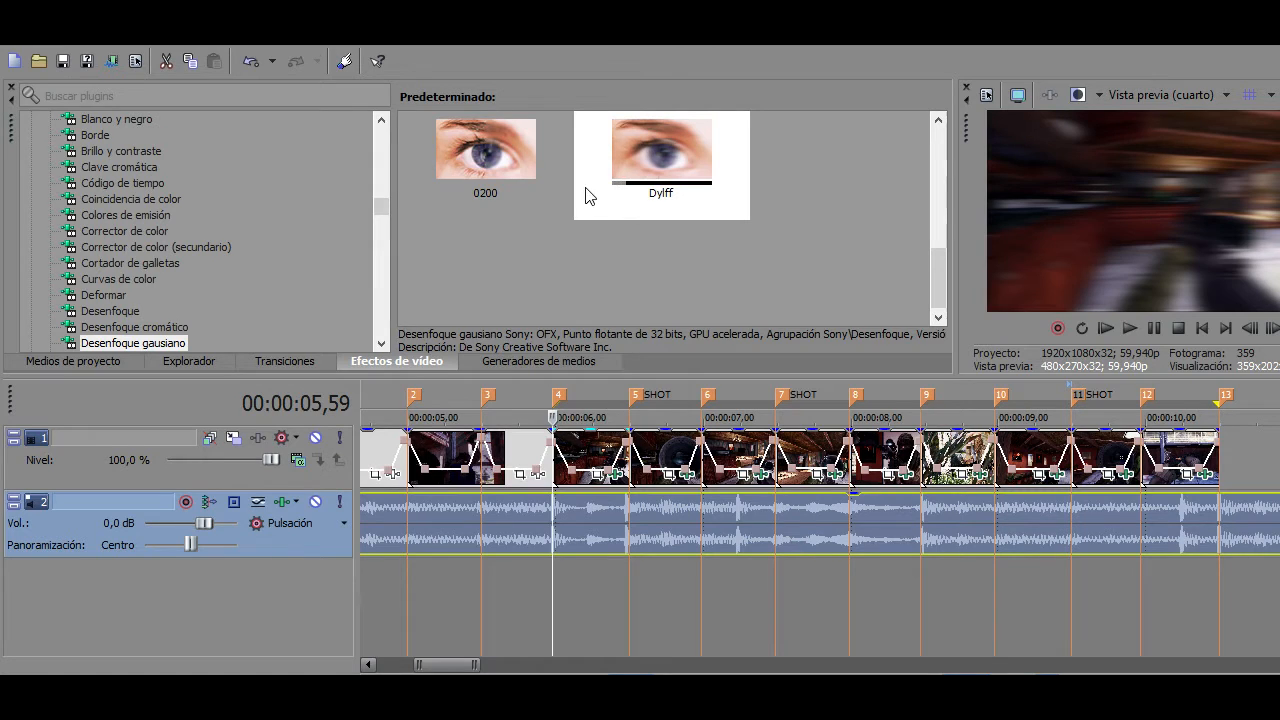
Add the Desenfoque ligero Gaussian blur preset as a second blur effect on the SHOT clip at marker 5
{"action": "scroll", "coordinate": [678, 254], "scroll_direction": "up", "scroll_amount": 1}
{"action": "key", "text": "Up"}
{"action": "key", "text": "Up"}
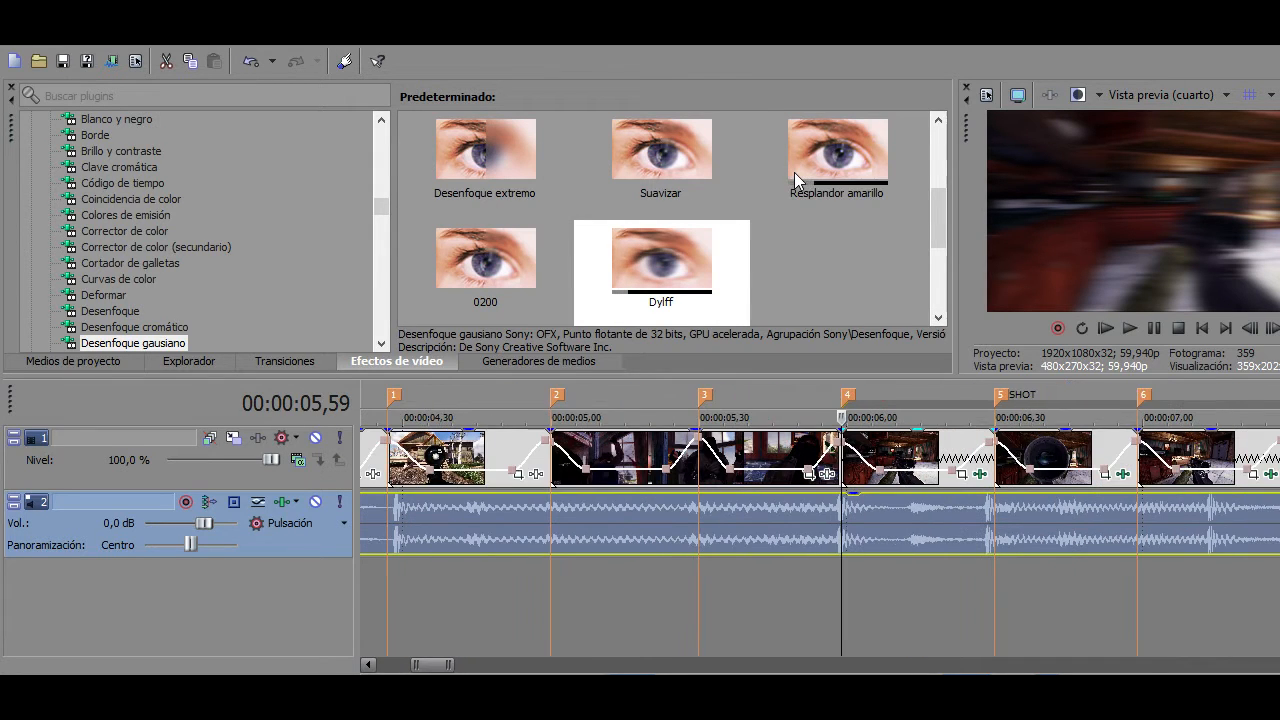
{"action": "scroll", "coordinate": [868, 498], "scroll_direction": "down", "scroll_amount": 1}
{"action": "left_click", "coordinate": [970, 482]}
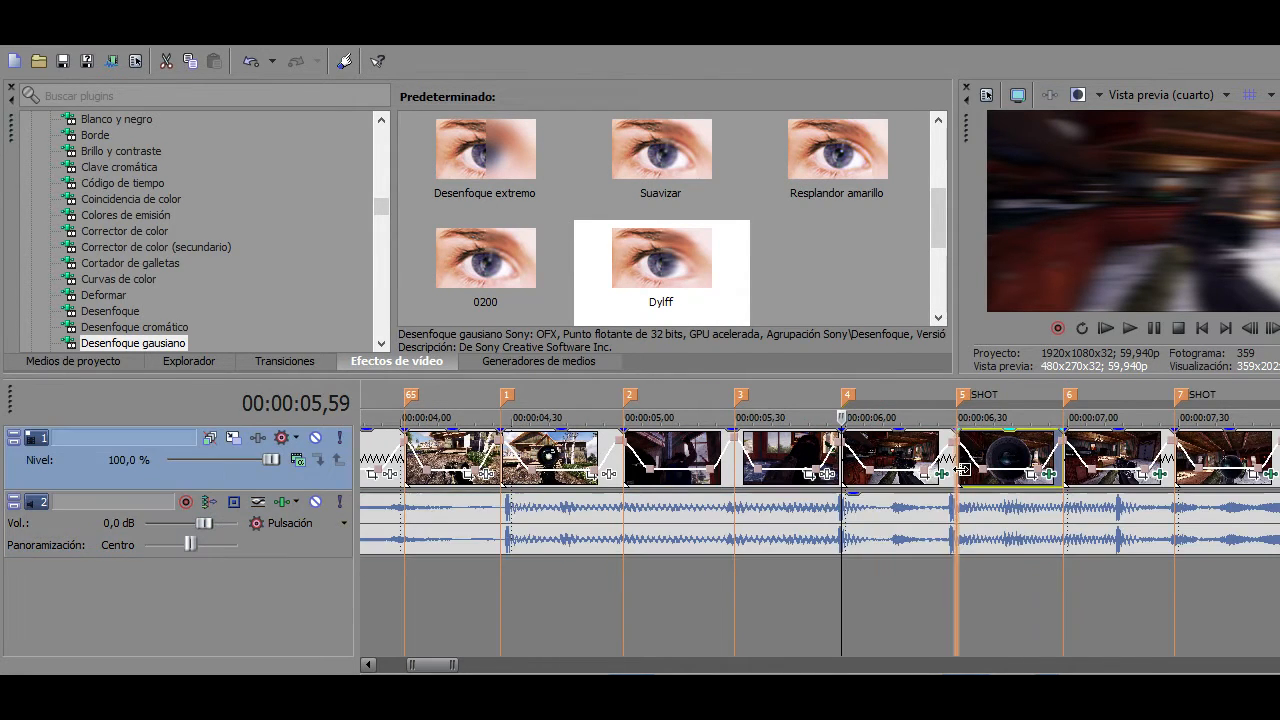
{"action": "scroll", "coordinate": [1010, 485], "scroll_direction": "down", "scroll_amount": 1}
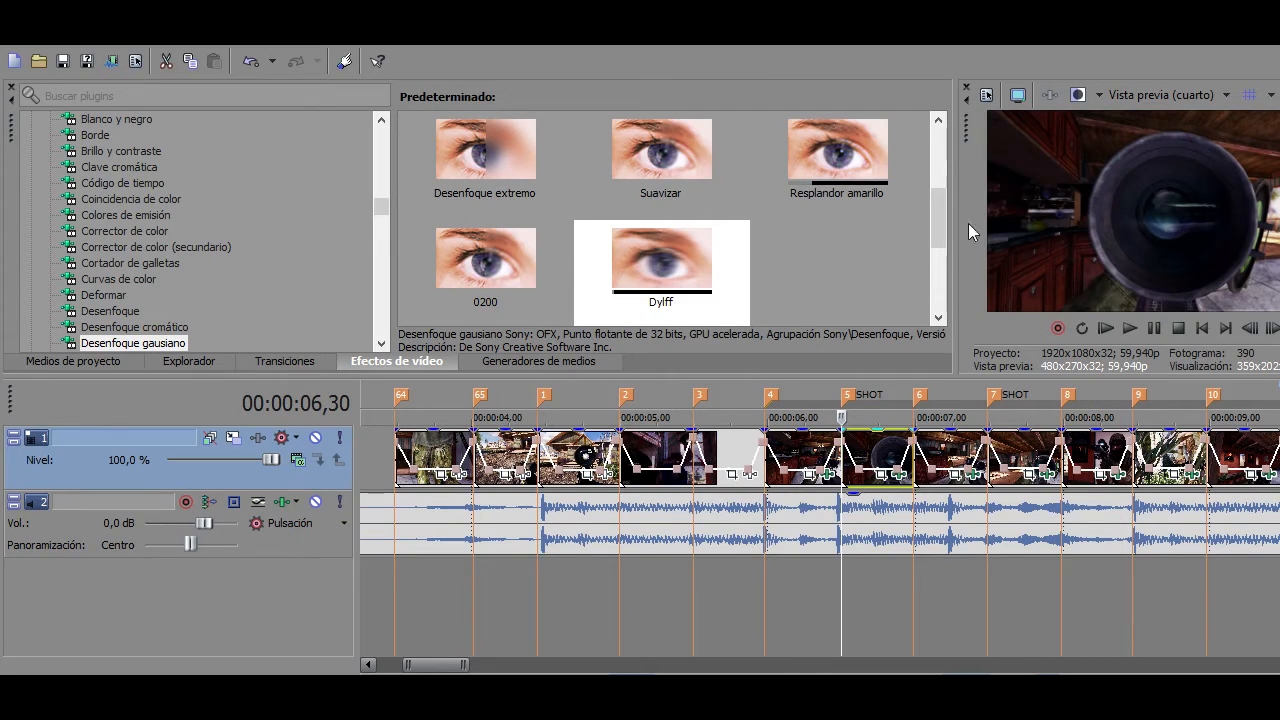
{"action": "left_click_drag", "start_coordinate": [942, 213], "coordinate": [940, 203]}
{"action": "left_click_drag", "start_coordinate": [942, 160], "coordinate": [942, 140]}
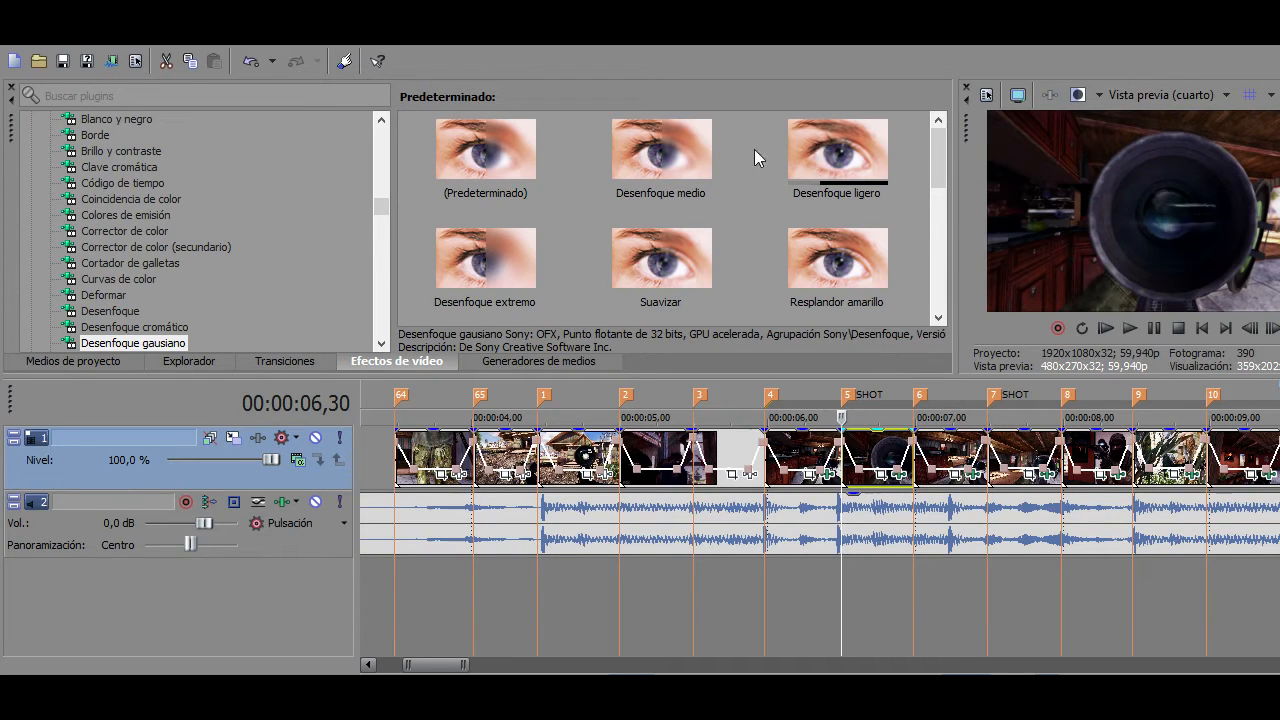
{"action": "left_click_drag", "start_coordinate": [836, 143], "coordinate": [790, 158]}
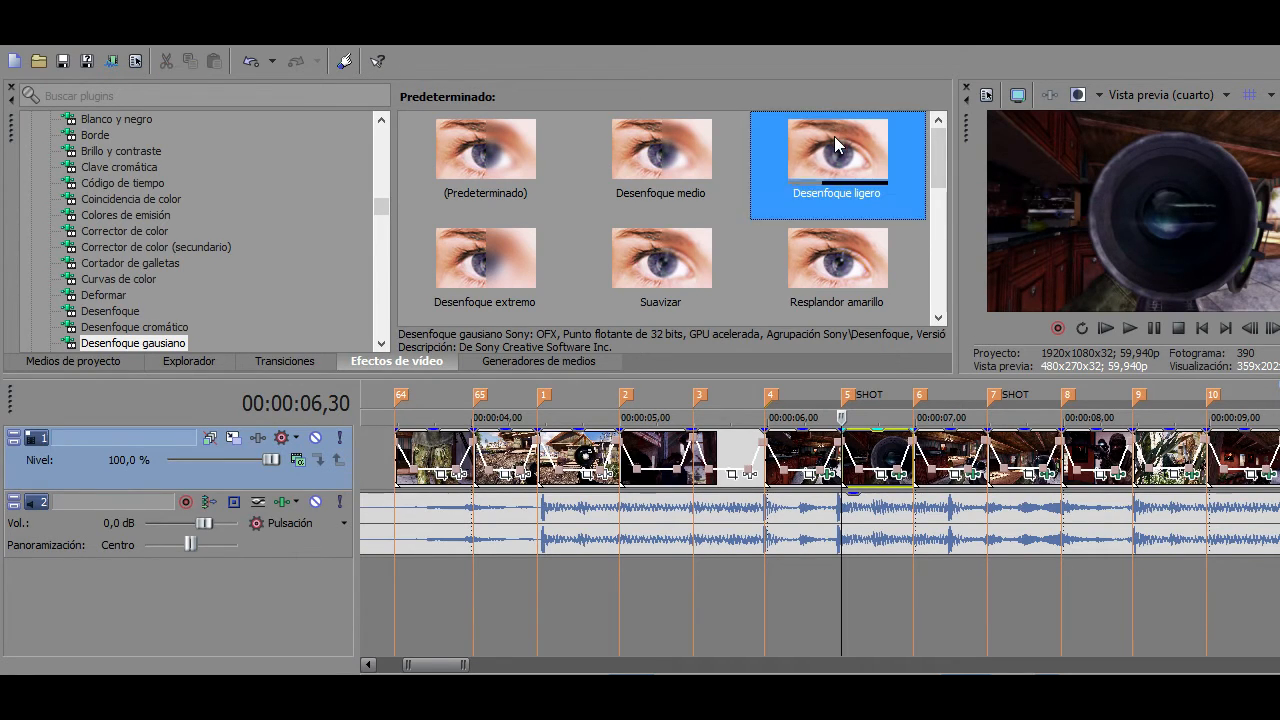
{"action": "left_click_drag", "start_coordinate": [867, 374], "coordinate": [867, 447]}
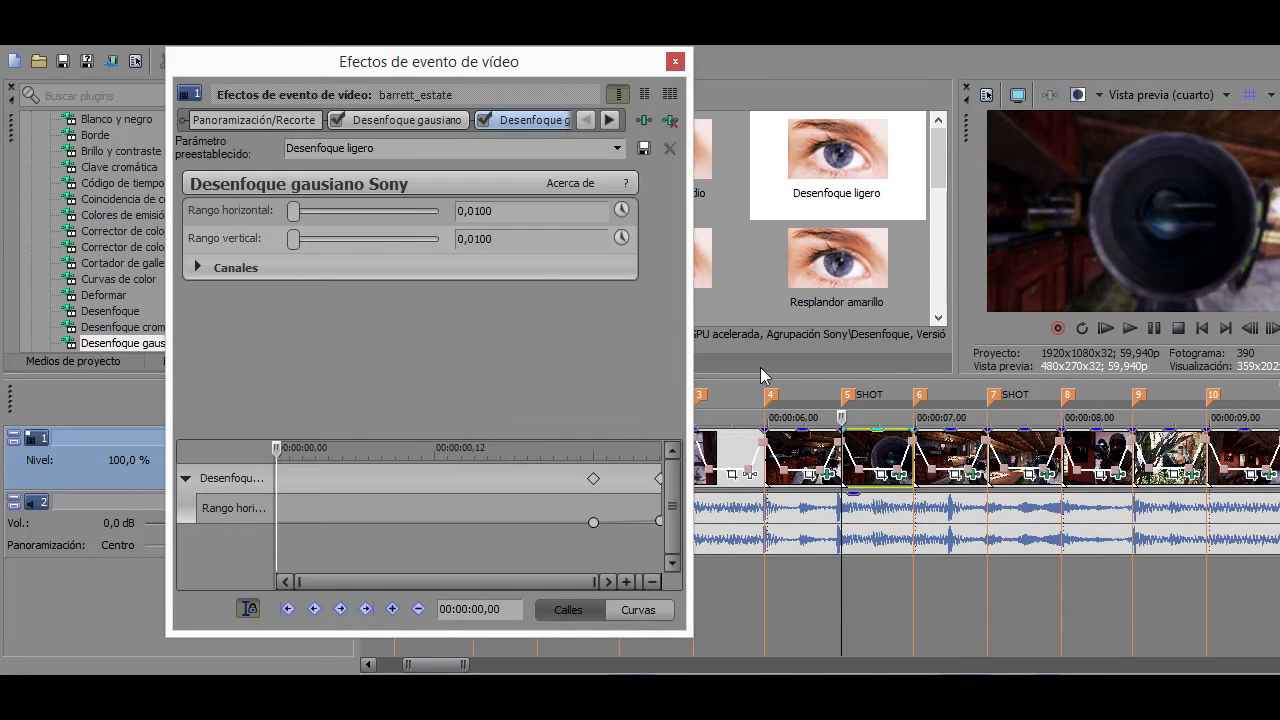
Animate the second blur's horizontal and vertical ranges, setting both to 0,0000 at the clip's end, 00:00:00,29
{"action": "left_click", "coordinate": [621, 209]}
{"action": "left_click", "coordinate": [621, 237]}
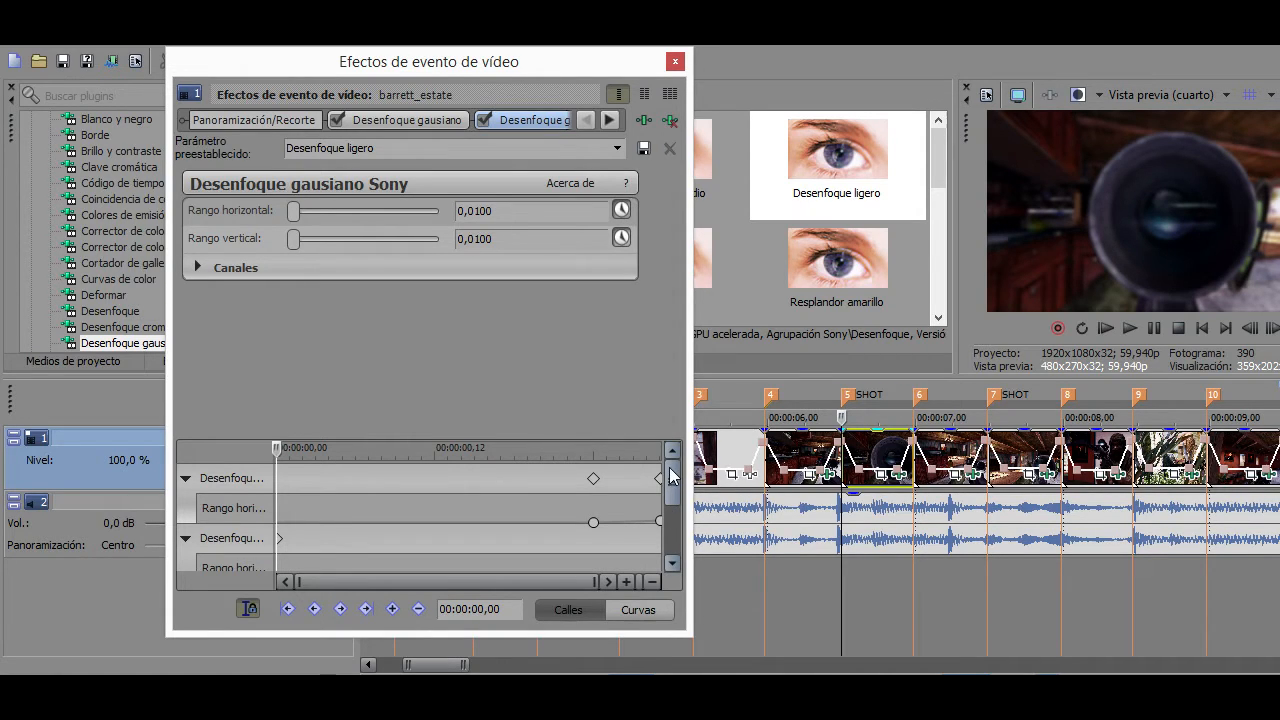
{"action": "left_click", "coordinate": [866, 470]}
{"action": "left_click_drag", "start_coordinate": [671, 484], "coordinate": [671, 538]}
{"action": "left_click", "coordinate": [656, 538]}
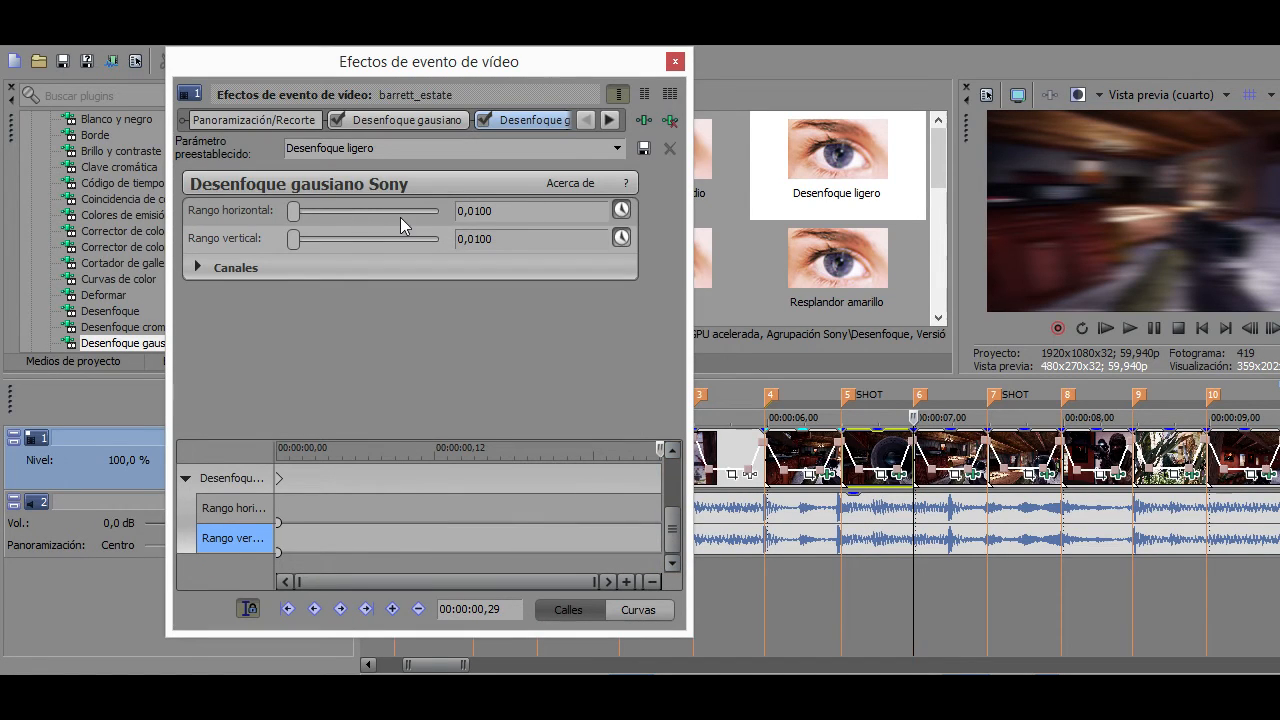
{"action": "left_click_drag", "start_coordinate": [295, 242], "coordinate": [163, 233]}
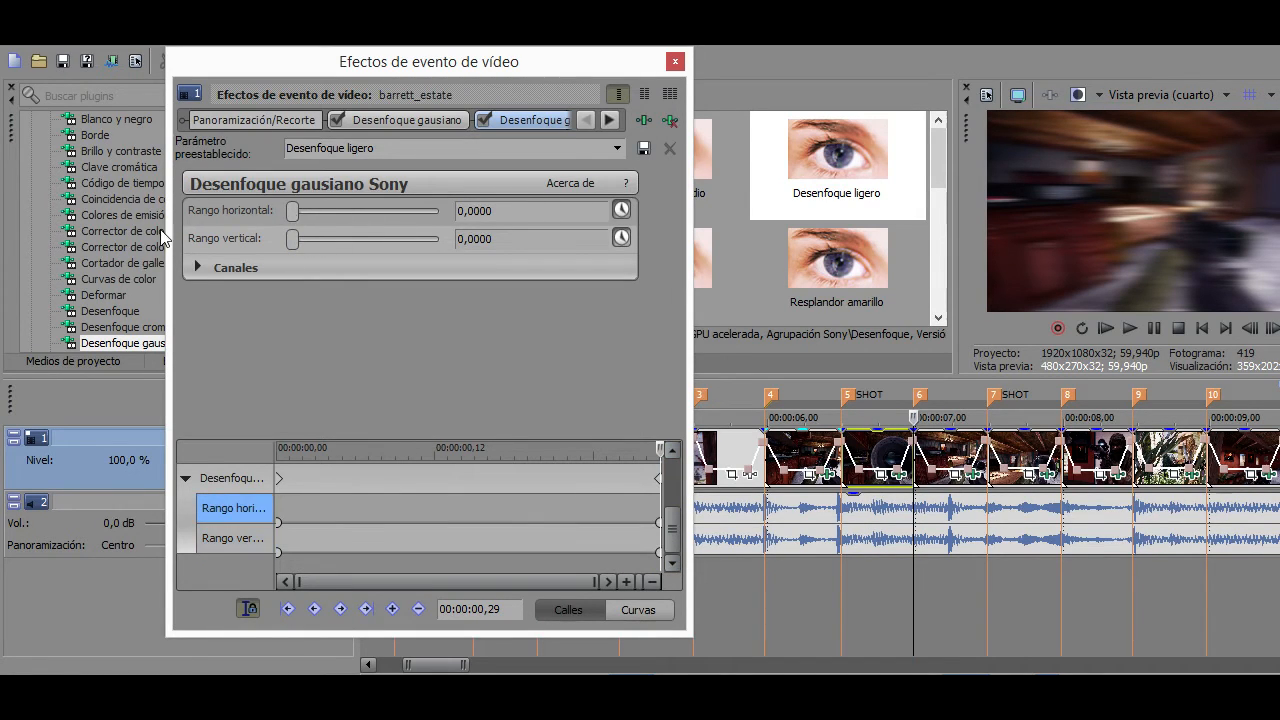
Close the effect settings and play back the range from marker 4 to marker 6
{"action": "left_click", "coordinate": [669, 60]}
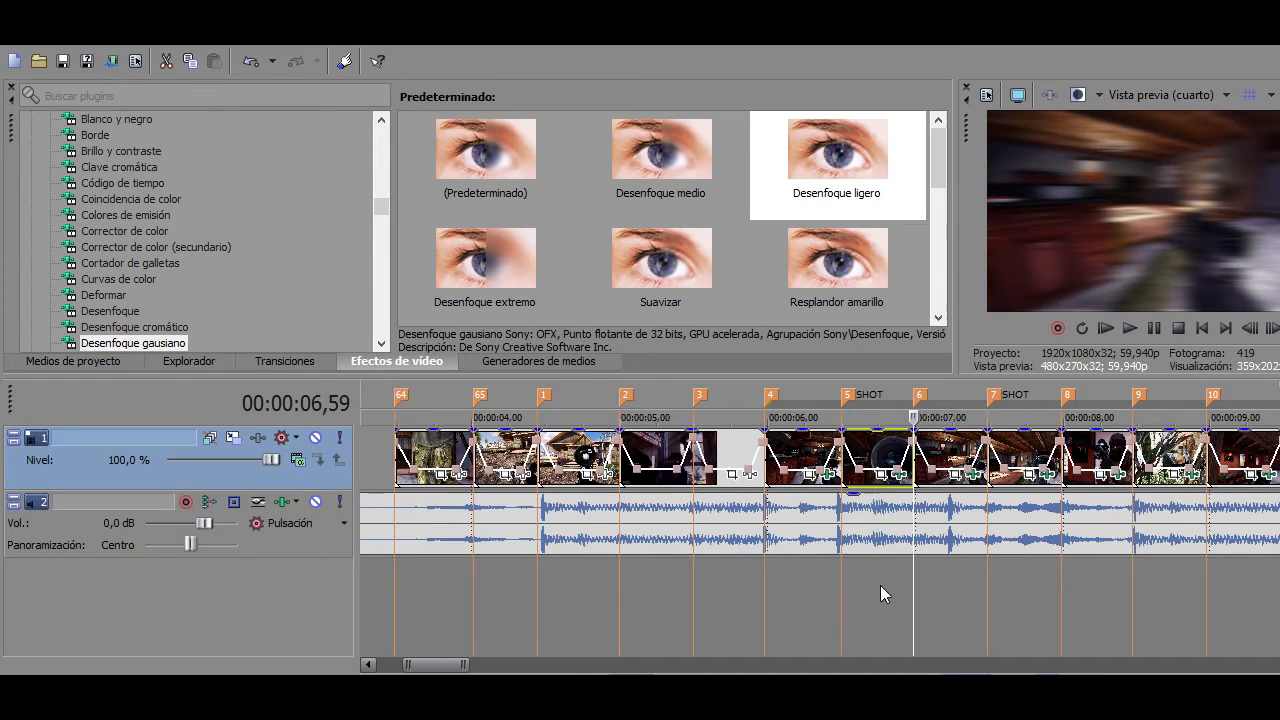
{"action": "left_click_drag", "start_coordinate": [766, 586], "coordinate": [908, 577]}
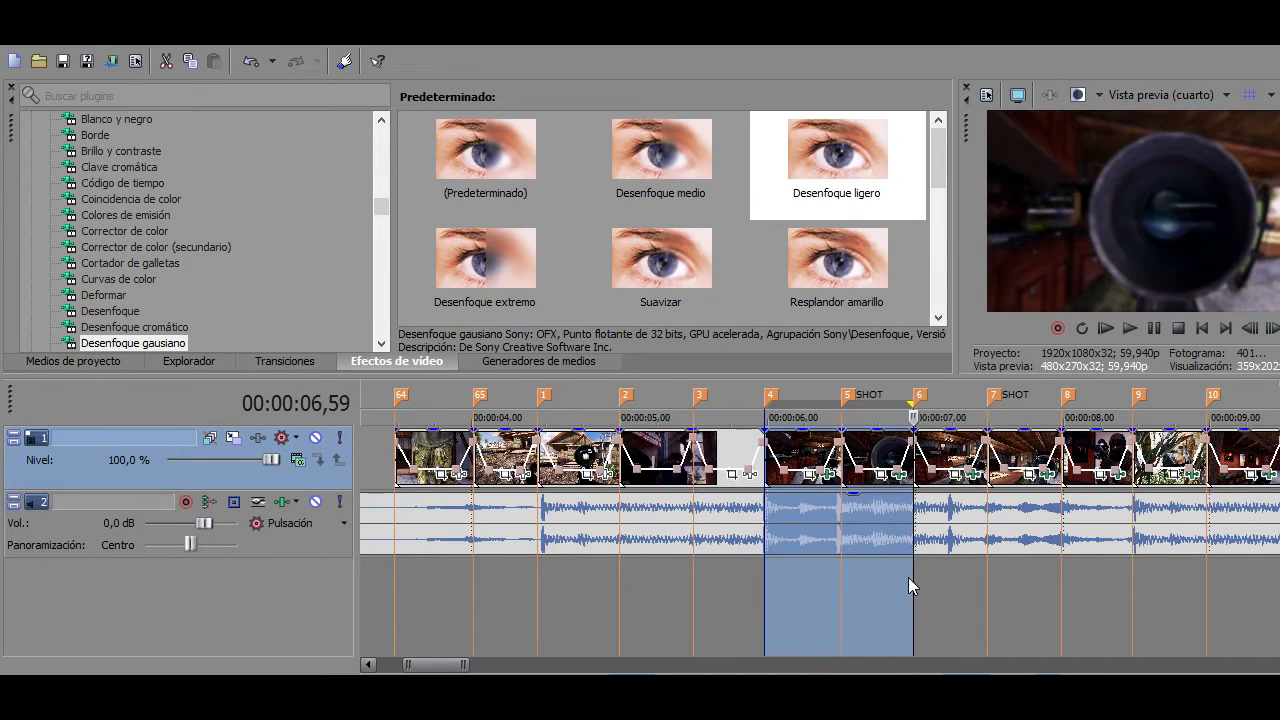
{"action": "key", "text": "space"}
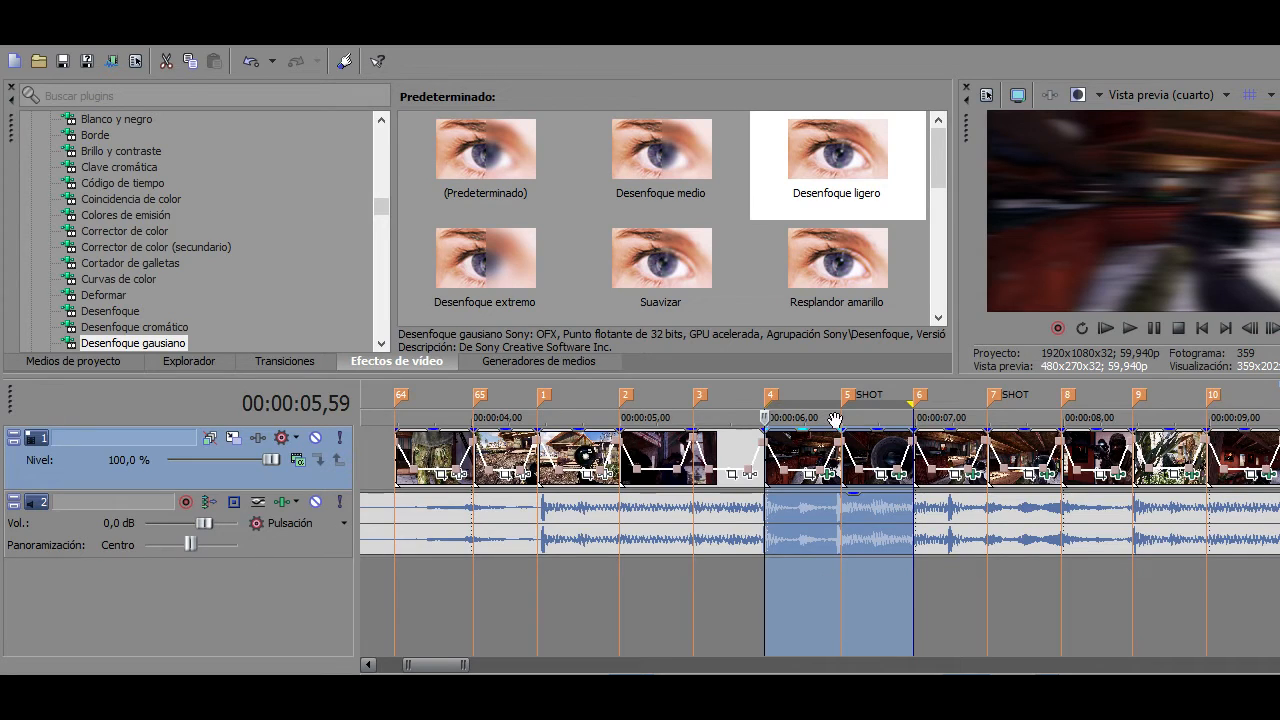
Apply the default Niveles effect to the SHOT clip at marker 5
{"action": "left_click", "coordinate": [850, 483]}
{"action": "scroll", "coordinate": [200, 224], "scroll_direction": "down", "scroll_amount": 10}
{"action": "scroll", "coordinate": [139, 232], "scroll_direction": "down", "scroll_amount": 3}
{"action": "left_click", "coordinate": [108, 247]}
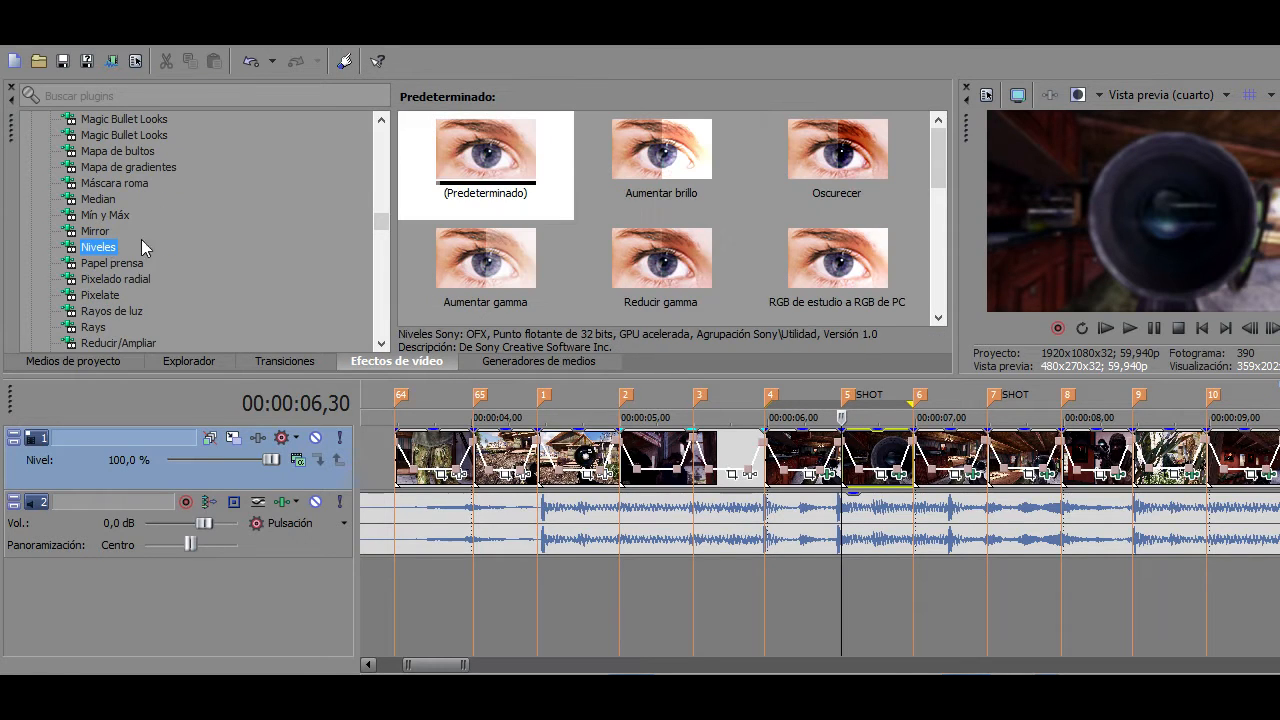
{"action": "left_click_drag", "start_coordinate": [484, 138], "coordinate": [684, 263]}
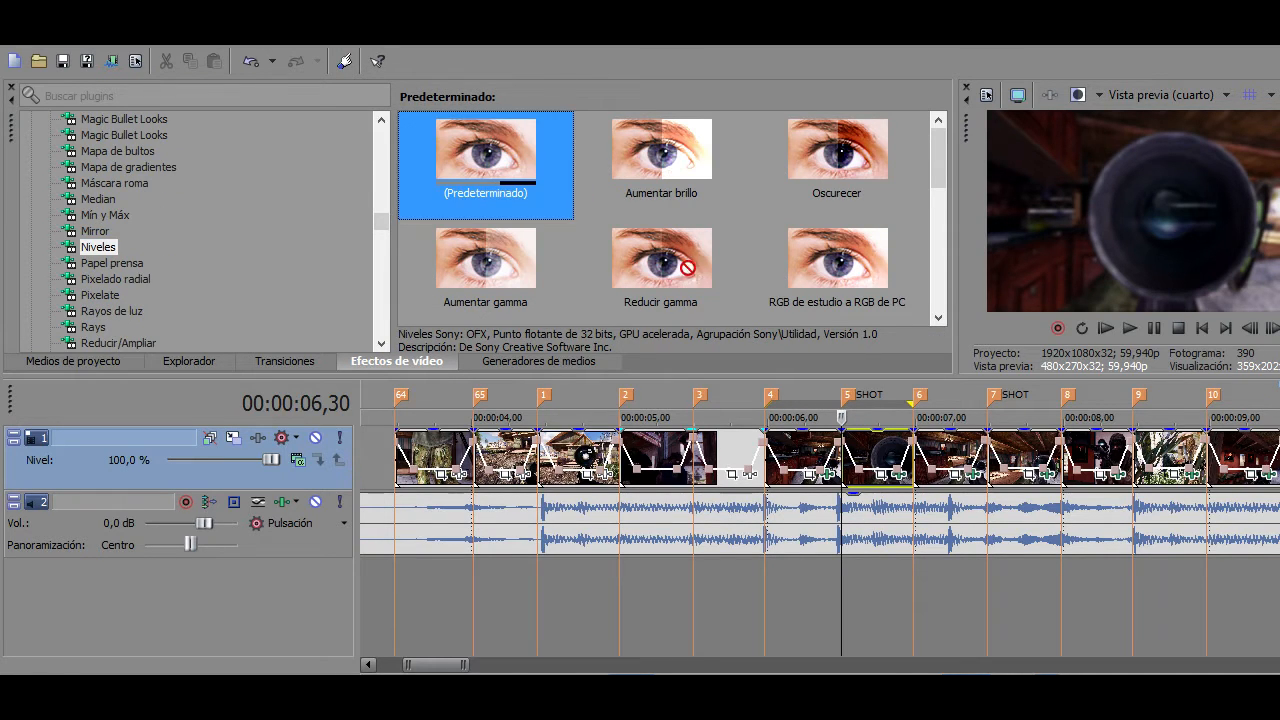
{"action": "left_click_drag", "start_coordinate": [883, 438], "coordinate": [883, 440]}
Set Fin entrada to 0,7, enable its animation, and go to the clip's end at 00:00:00,29
{"action": "type", "text": "0,7"}
{"action": "key", "text": "Return"}
{"action": "left_click", "coordinate": [605, 267]}
{"action": "left_click_drag", "start_coordinate": [669, 475], "coordinate": [669, 580]}
{"action": "left_click_drag", "start_coordinate": [564, 540], "coordinate": [661, 532]}
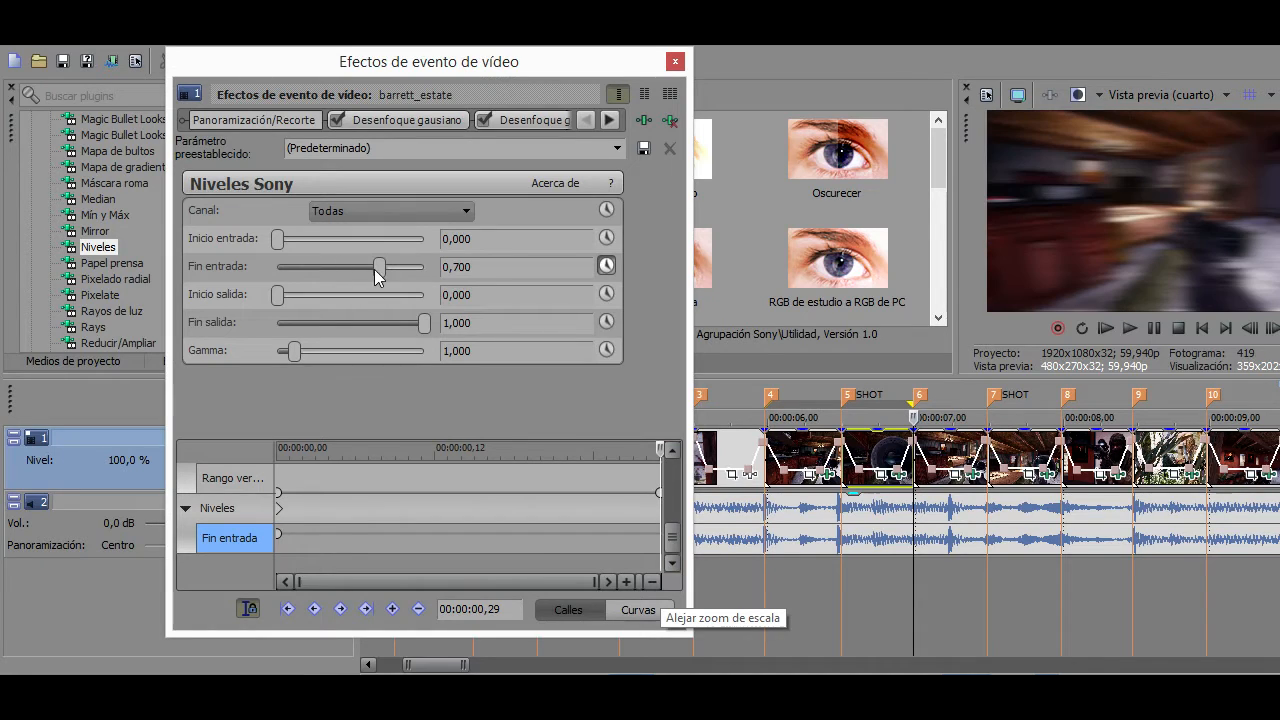
Close the Niveles settings and play back the clips from marker 4, returning the playhead to 00:00:05,59
{"action": "left_click", "coordinate": [675, 61]}
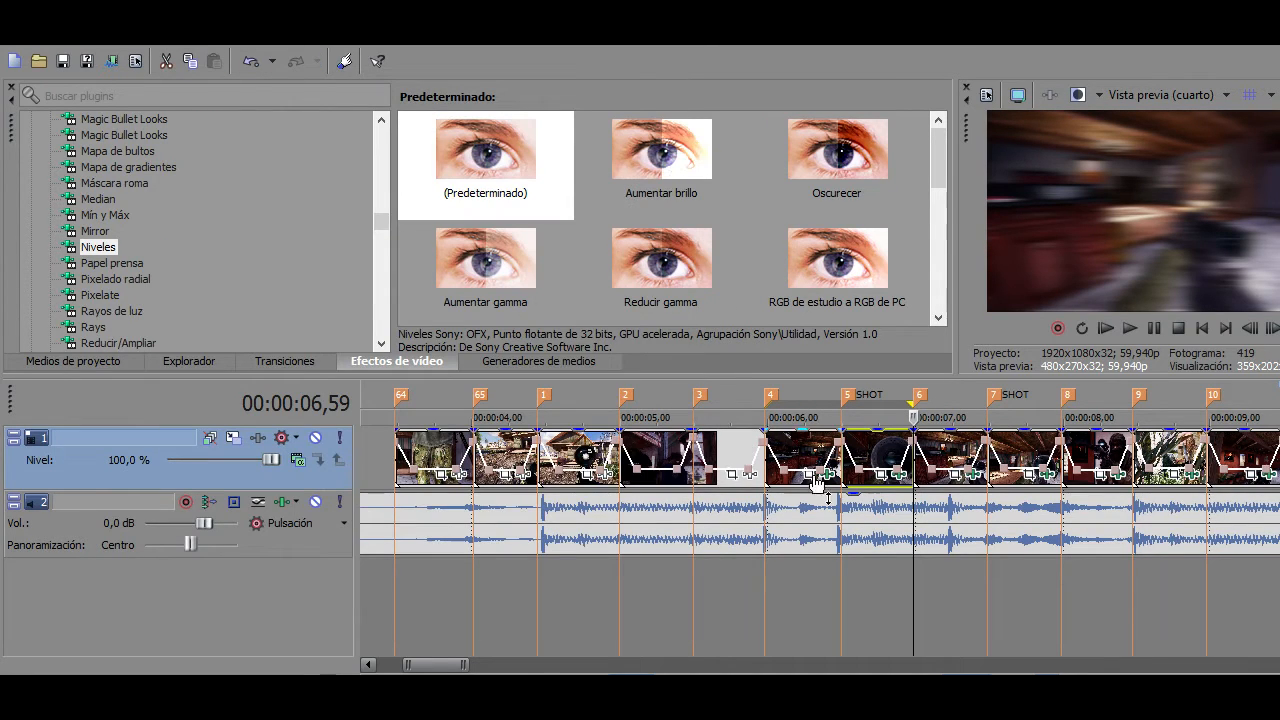
{"action": "key", "text": "space"}
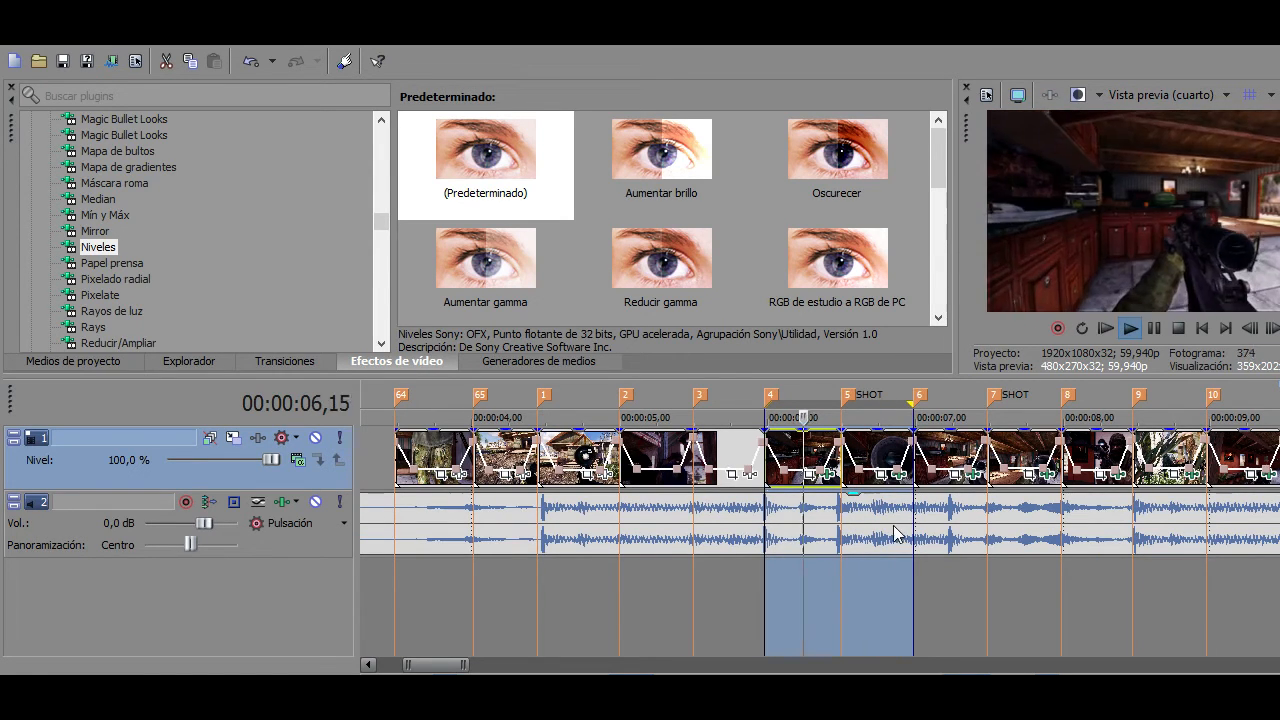
{"action": "left_click", "coordinate": [768, 517]}
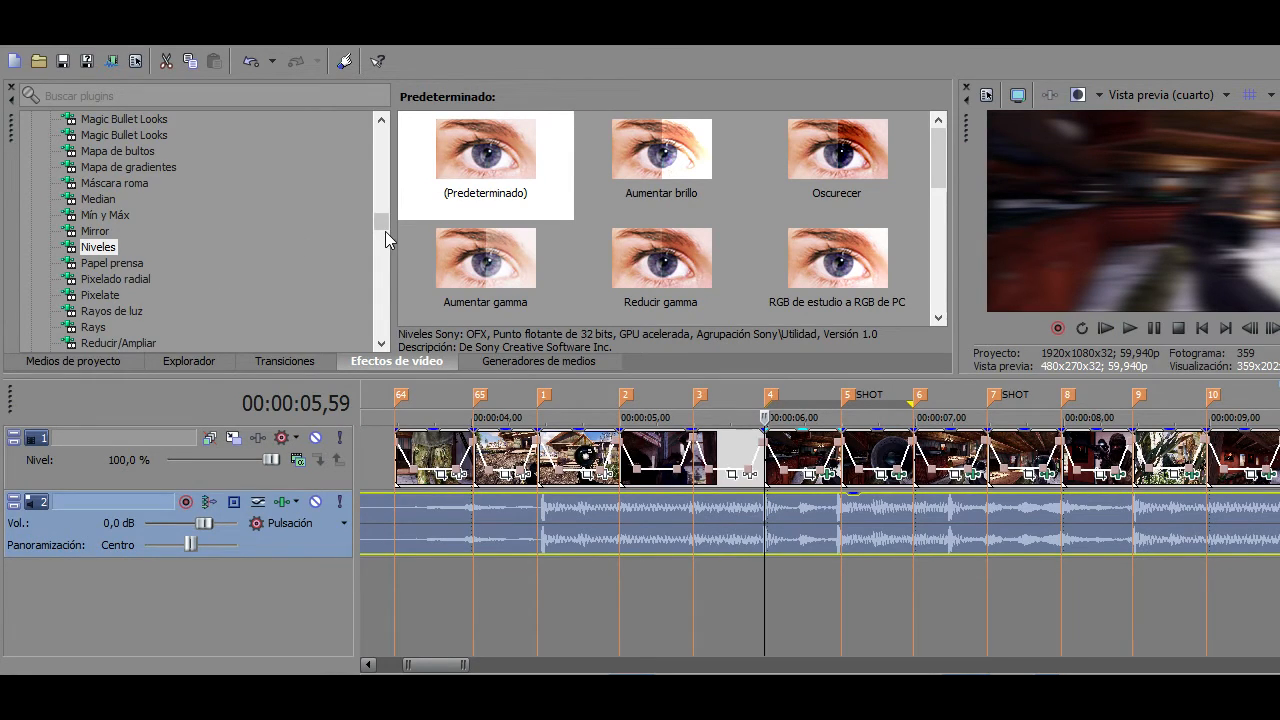
Apply the S_Shake effect with the Shake: Shot preset to the SHOT clip at marker 5
{"action": "scroll", "coordinate": [218, 229], "scroll_direction": "down", "scroll_amount": 10}
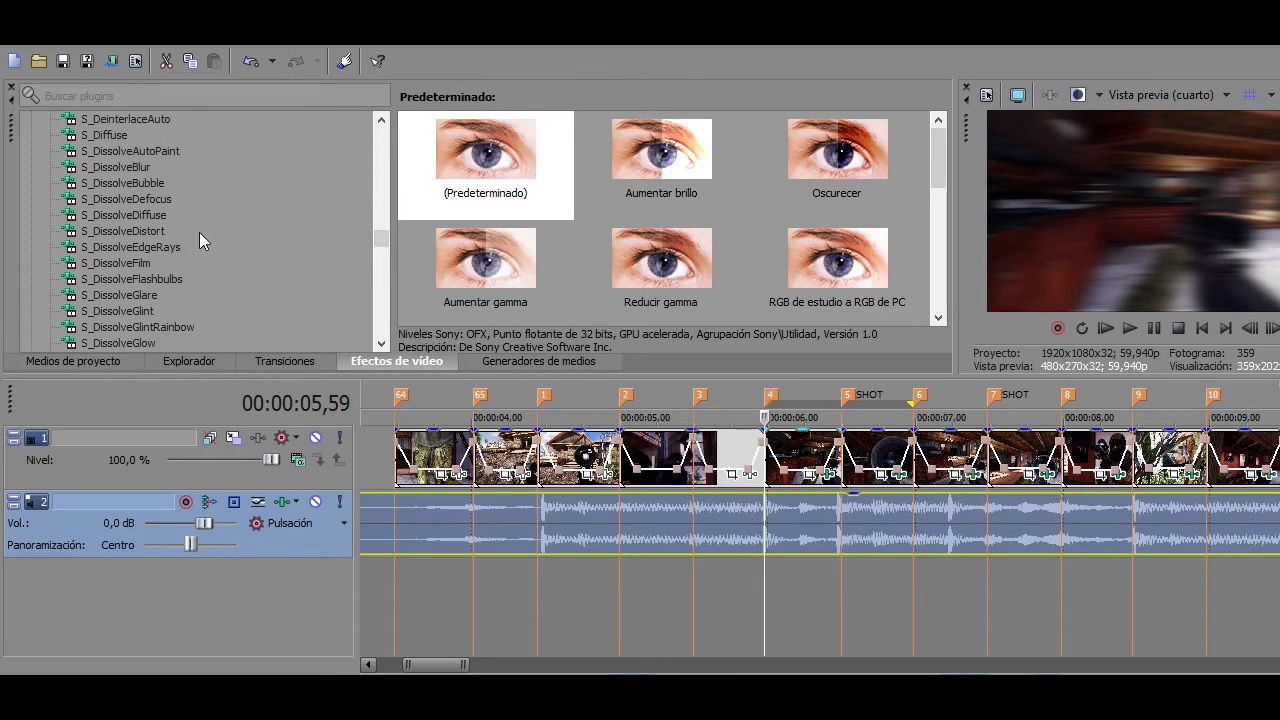
{"action": "scroll", "coordinate": [195, 220], "scroll_direction": "down", "scroll_amount": 3}
{"action": "scroll", "coordinate": [133, 167], "scroll_direction": "down", "scroll_amount": 5}
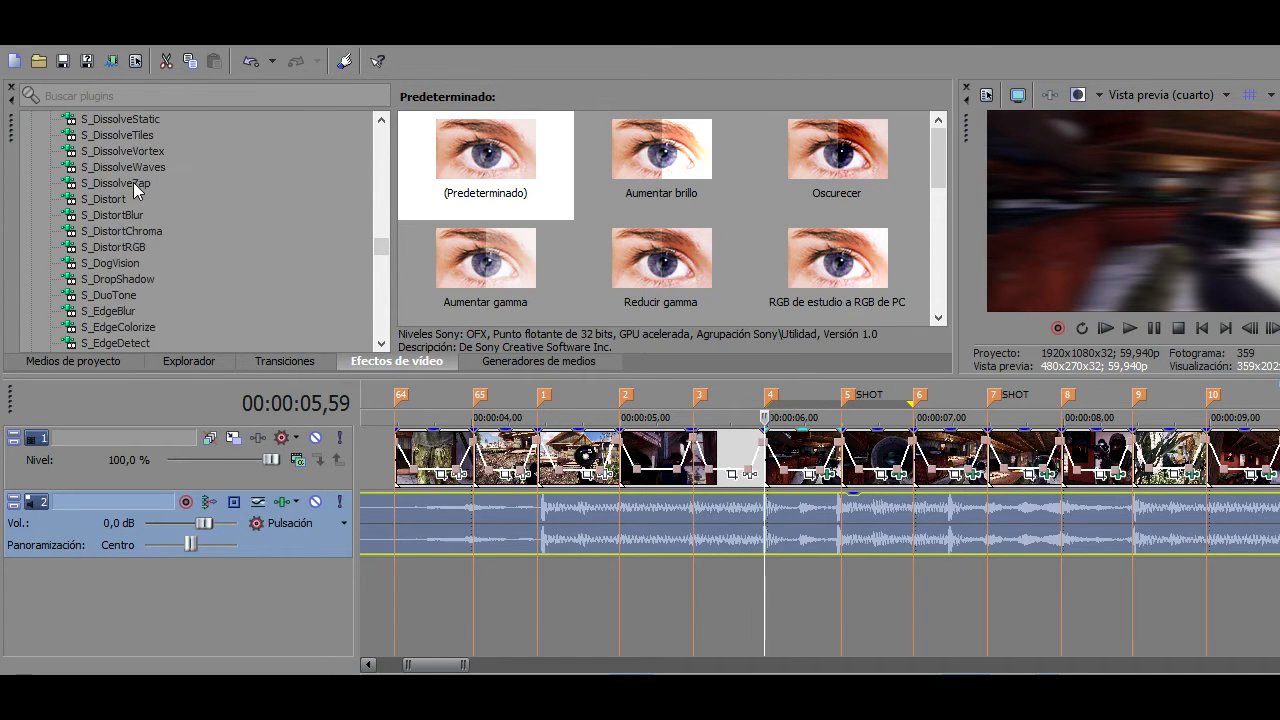
{"action": "scroll", "coordinate": [230, 205], "scroll_direction": "down", "scroll_amount": 10}
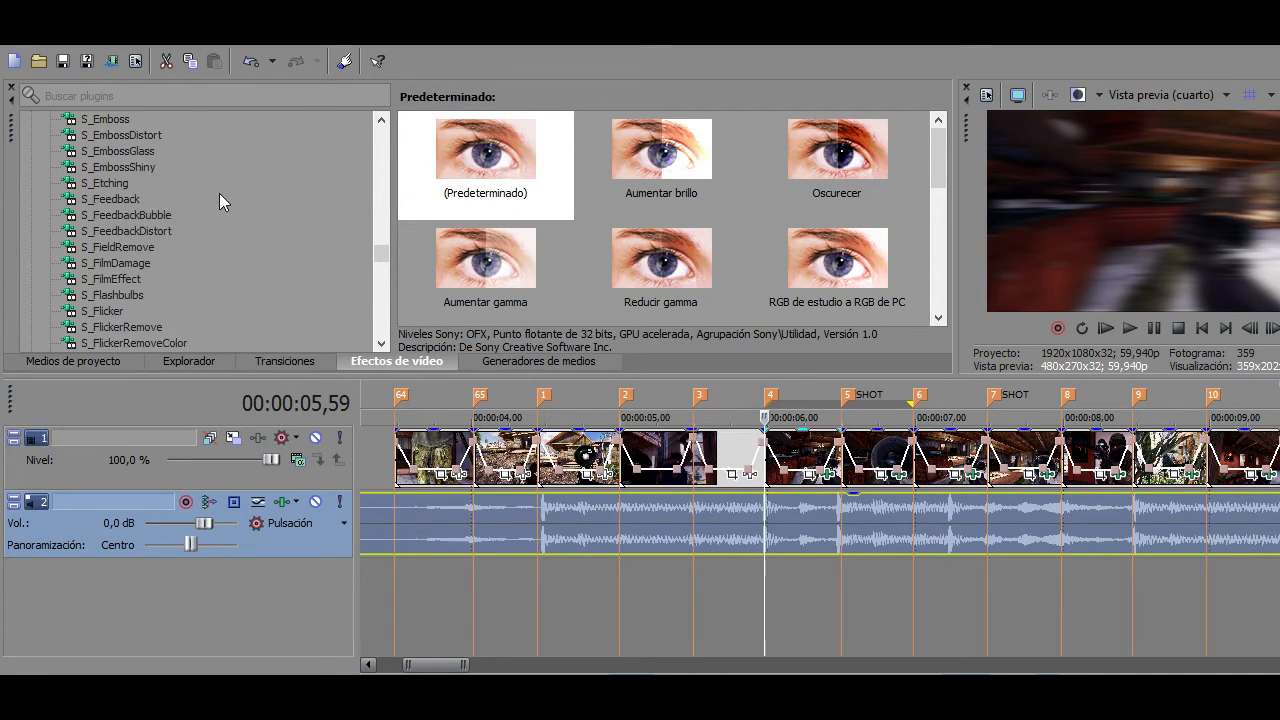
{"action": "scroll", "coordinate": [169, 251], "scroll_direction": "down", "scroll_amount": 20}
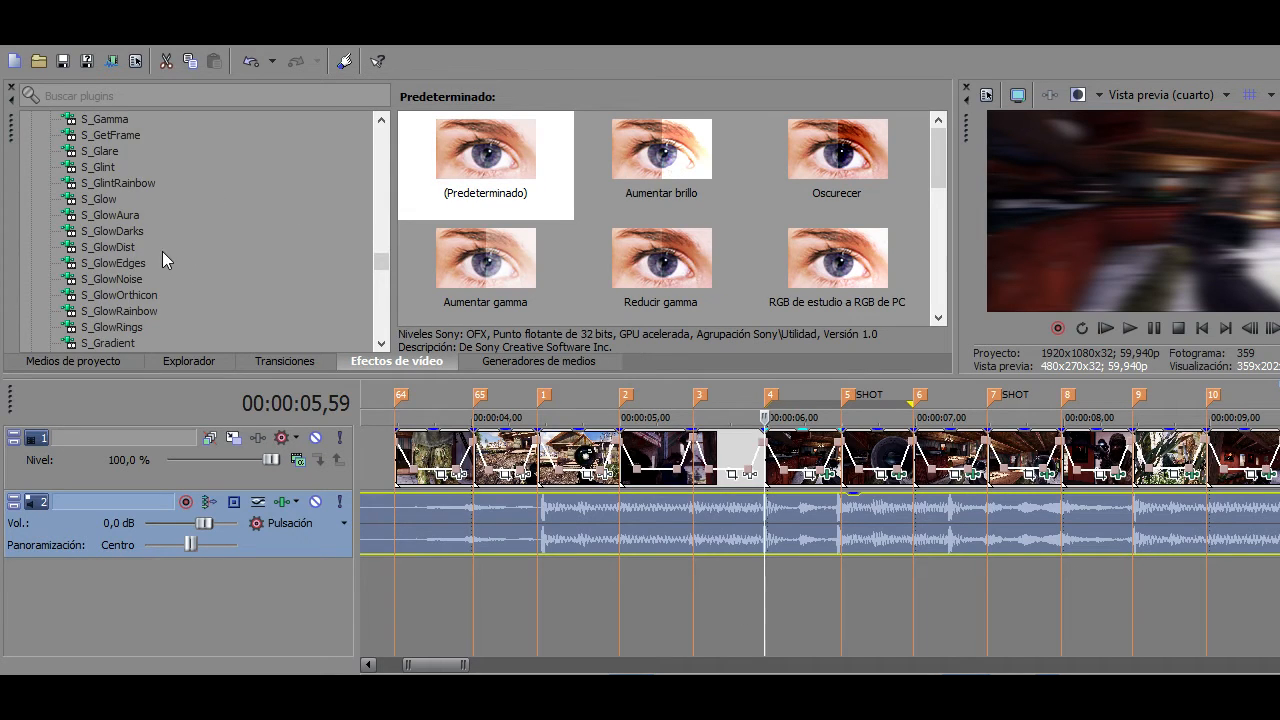
{"action": "scroll", "coordinate": [150, 246], "scroll_direction": "down", "scroll_amount": 3}
{"action": "left_click", "coordinate": [112, 200]}
{"action": "left_click_drag", "start_coordinate": [482, 146], "coordinate": [843, 465]}
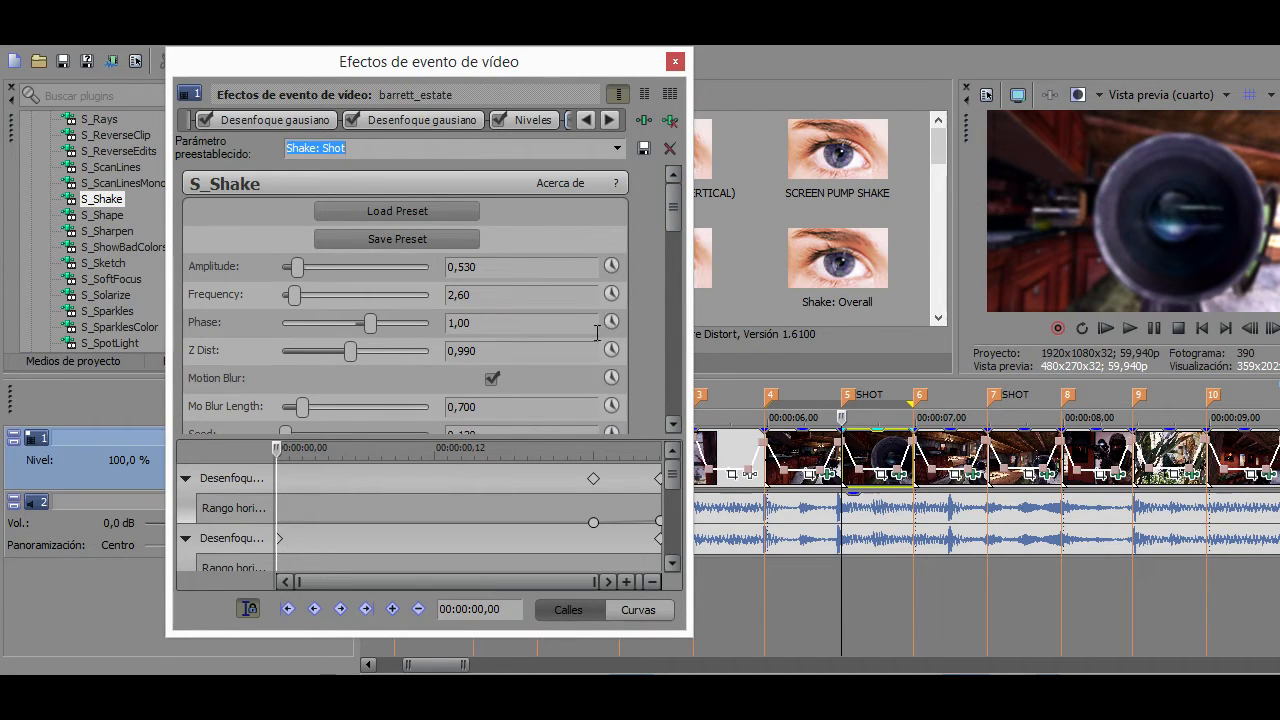
Enable animation for S_Shake's Amplitude, Frequency, Phase and Z Dist, and go to the clip's end at 00:00:00,29
{"action": "left_click", "coordinate": [613, 266]}
{"action": "left_click", "coordinate": [614, 293]}
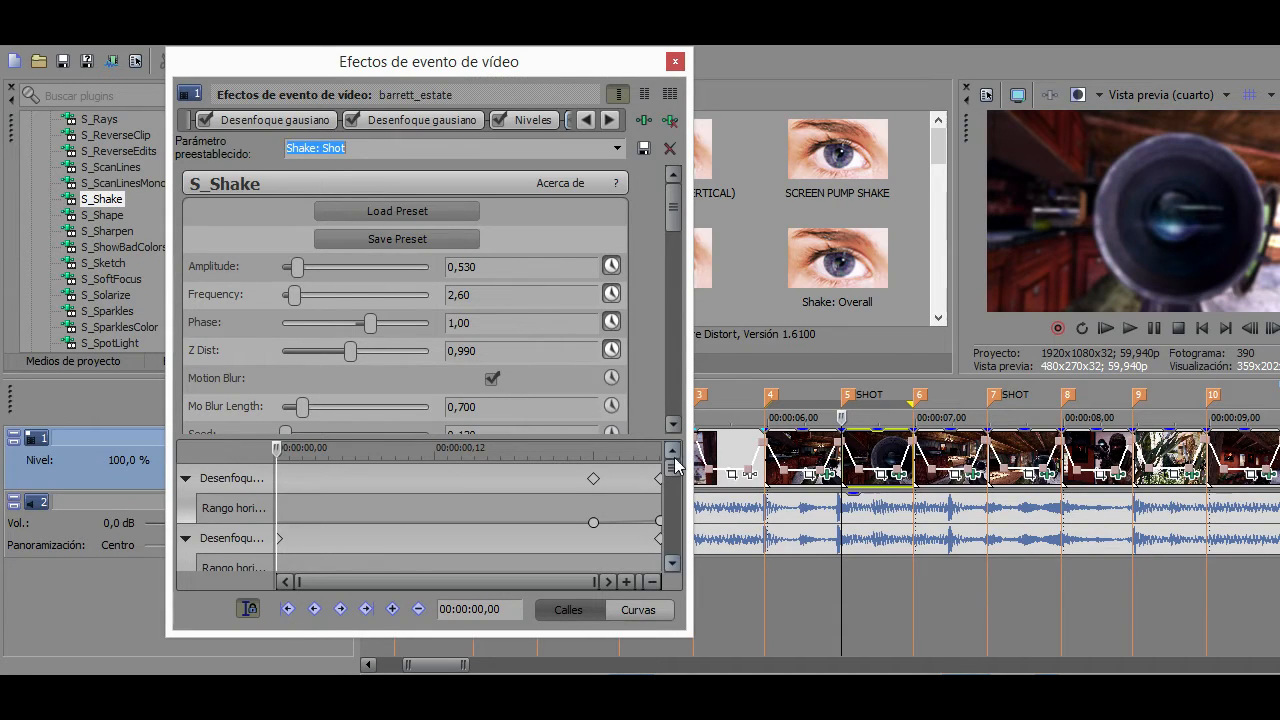
{"action": "left_click_drag", "start_coordinate": [673, 467], "coordinate": [668, 611]}
{"action": "left_click_drag", "start_coordinate": [632, 541], "coordinate": [660, 540]}
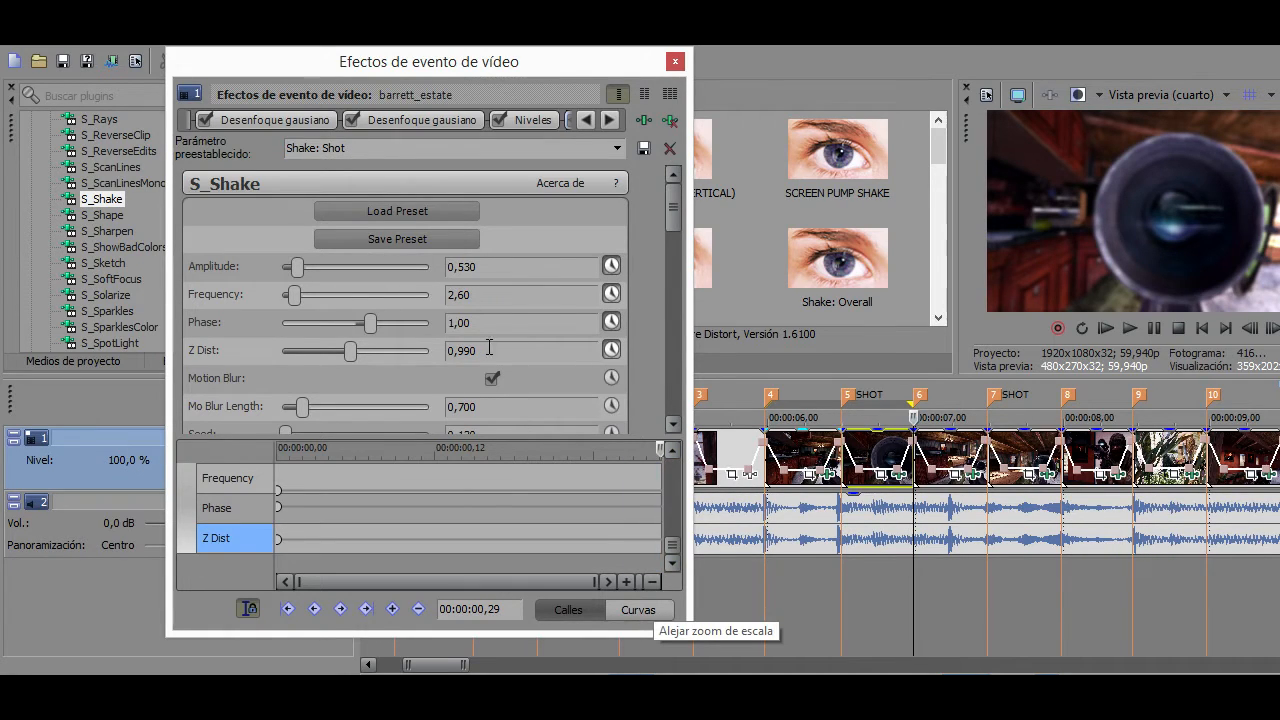
At the clip's end, set S_Shake's Z Dist to 1, Phase to 0, Frequency to 1 and Amplitude to 0
{"action": "left_click", "coordinate": [489, 350]}
{"action": "left_click", "coordinate": [333, 342]}
{"action": "left_click", "coordinate": [486, 352]}
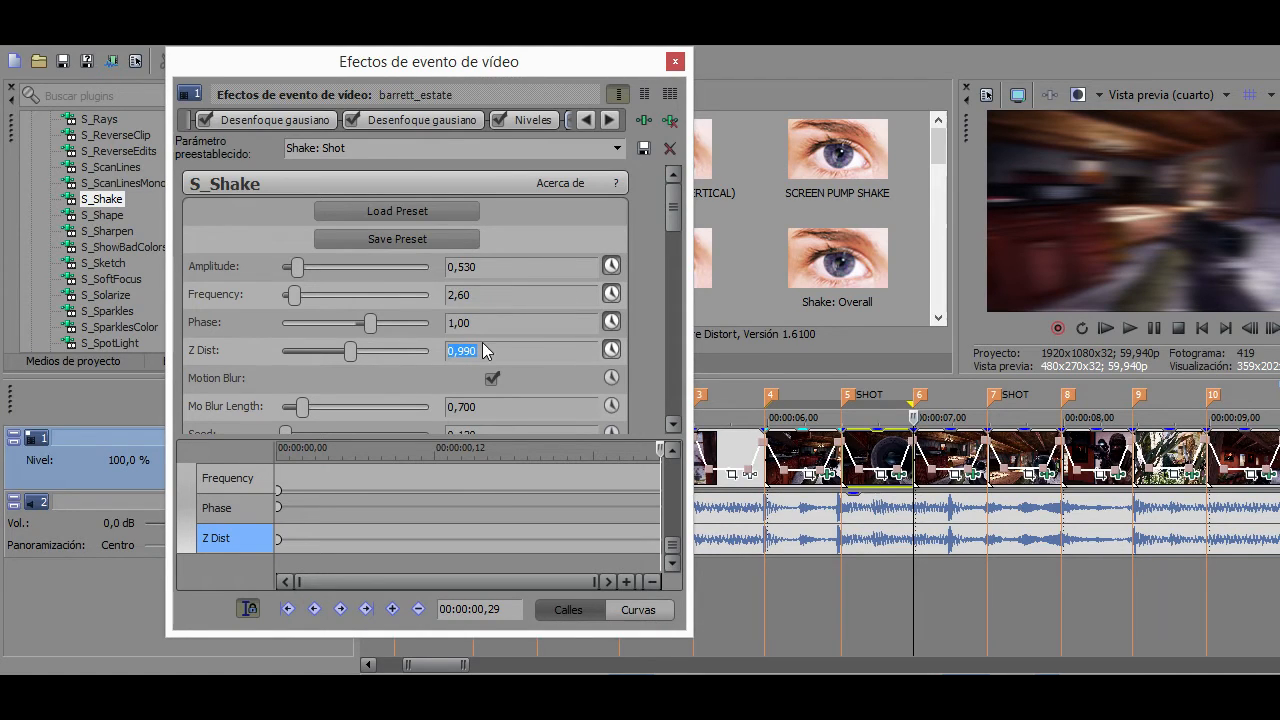
{"action": "type", "text": "1"}
{"action": "left_click", "coordinate": [482, 328]}
{"action": "left_click", "coordinate": [508, 294]}
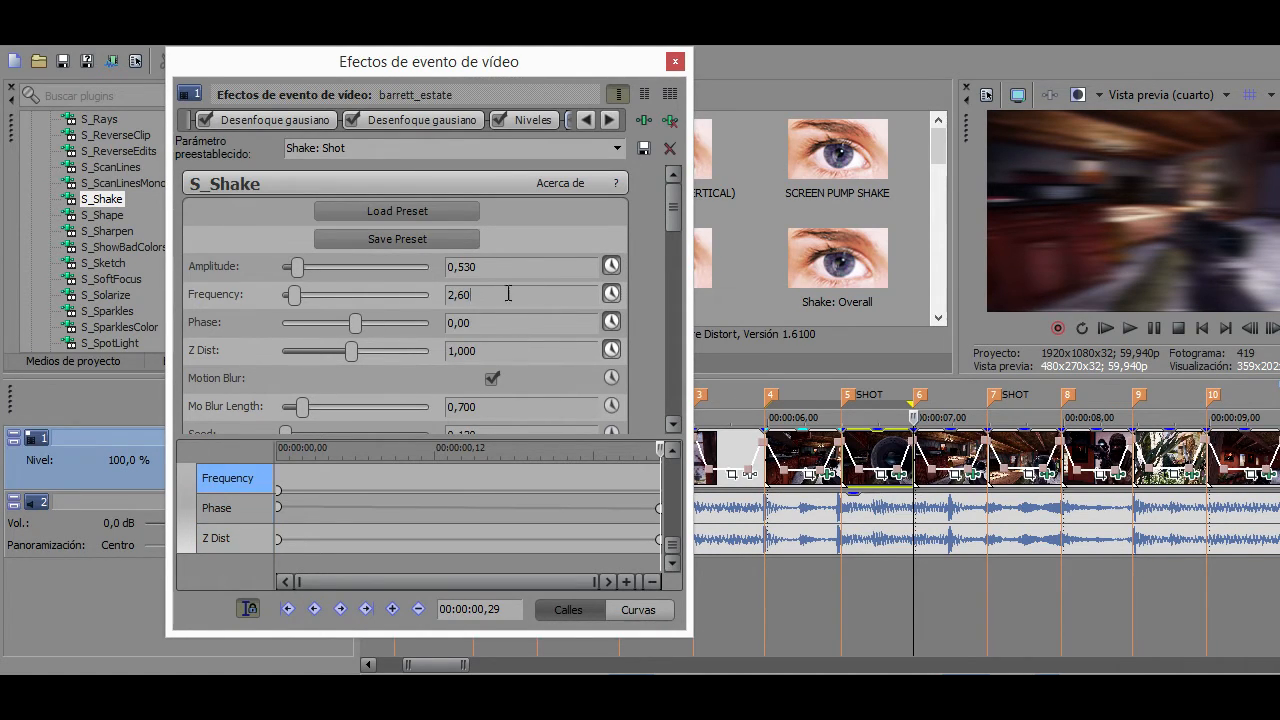
{"action": "left_click_drag", "start_coordinate": [494, 267], "coordinate": [364, 267]}
{"action": "type", "text": "0"}
{"action": "key", "text": "Return"}
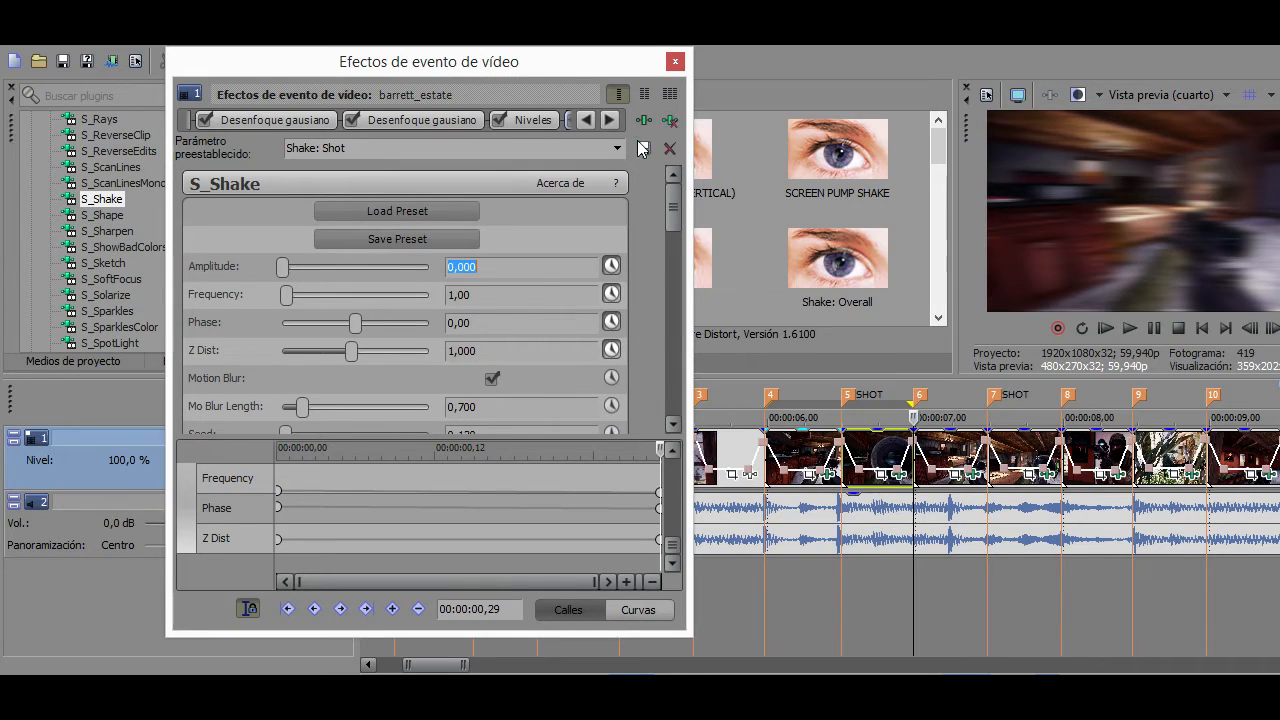
Close the S_Shake settings and play back the range from marker 4 to marker 6
{"action": "left_click", "coordinate": [643, 147]}
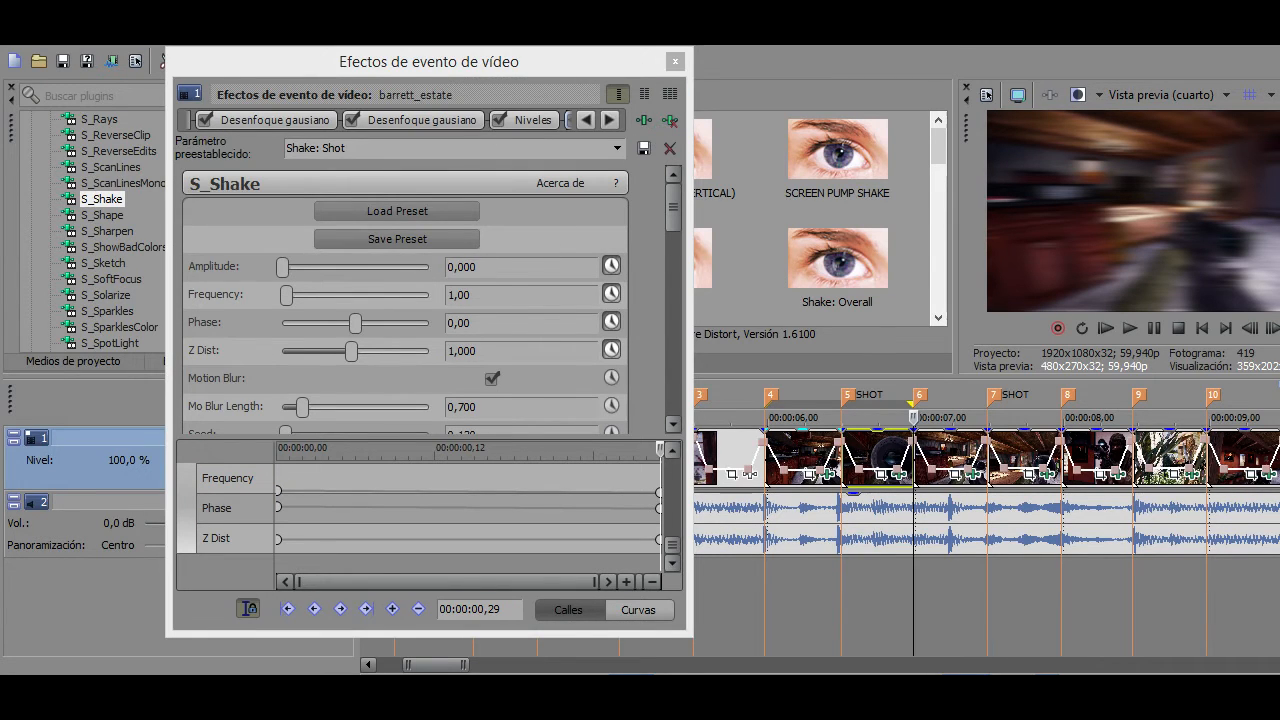
{"action": "left_click", "coordinate": [677, 63]}
{"action": "key", "text": "space"}
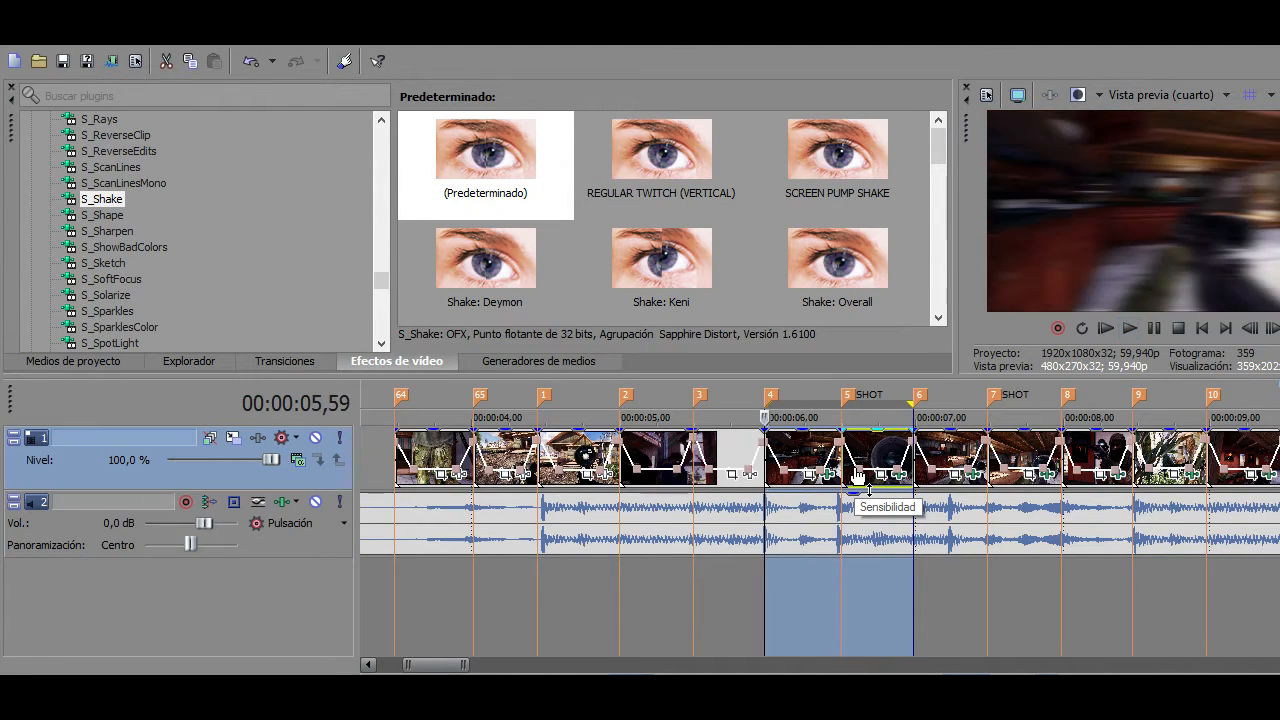
{"action": "key", "text": "space"}
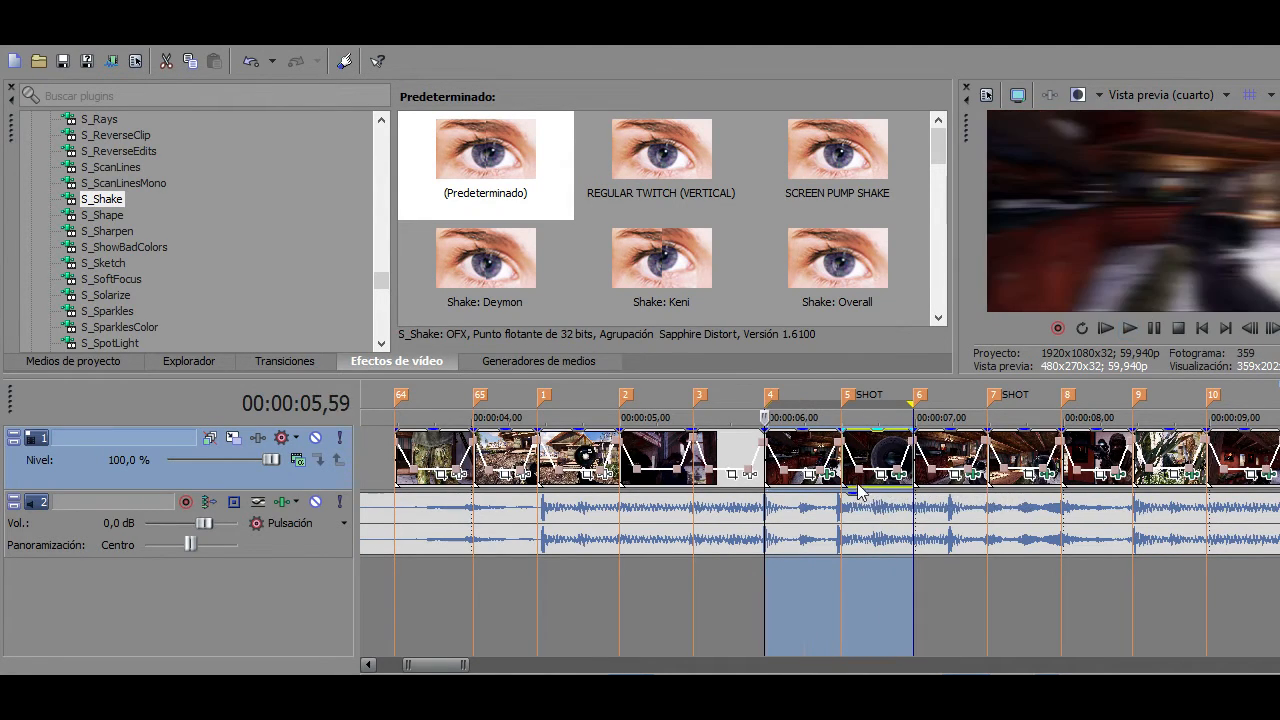
{"action": "left_click", "coordinate": [771, 541]}
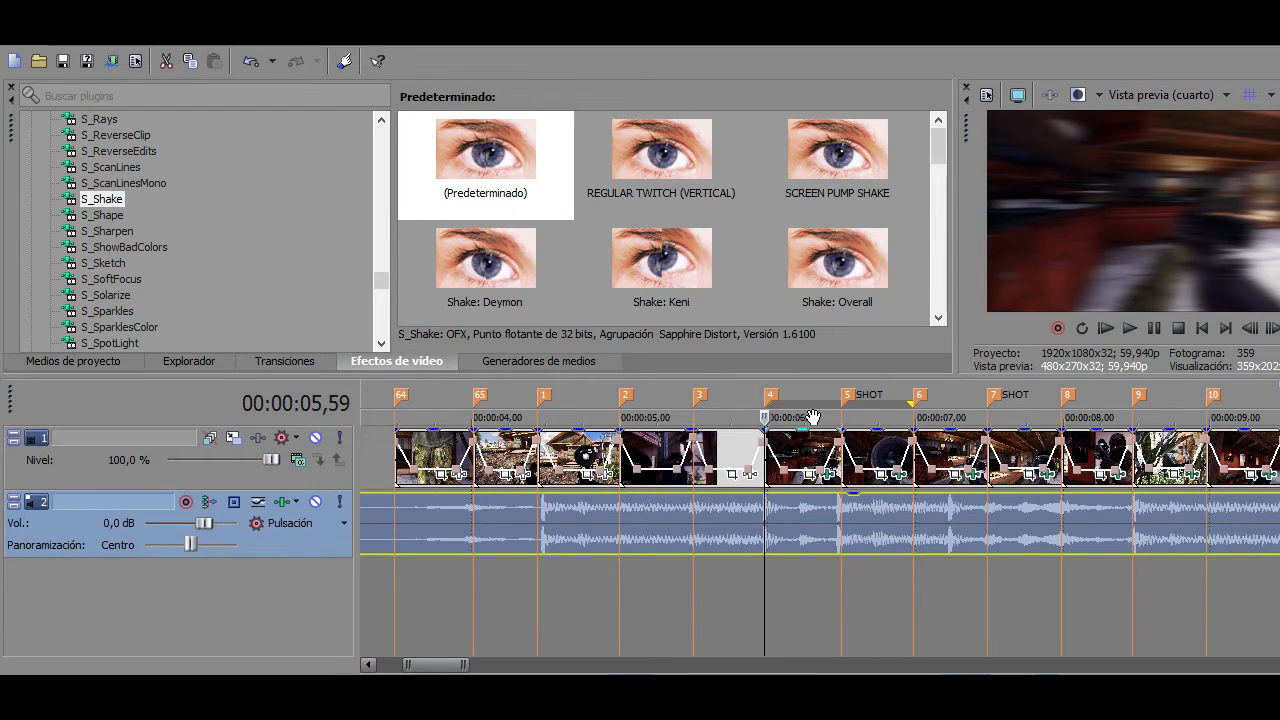
Insert a new video track and add a white Color sólido clip to it with its default settings
{"action": "right_click", "coordinate": [715, 606]}
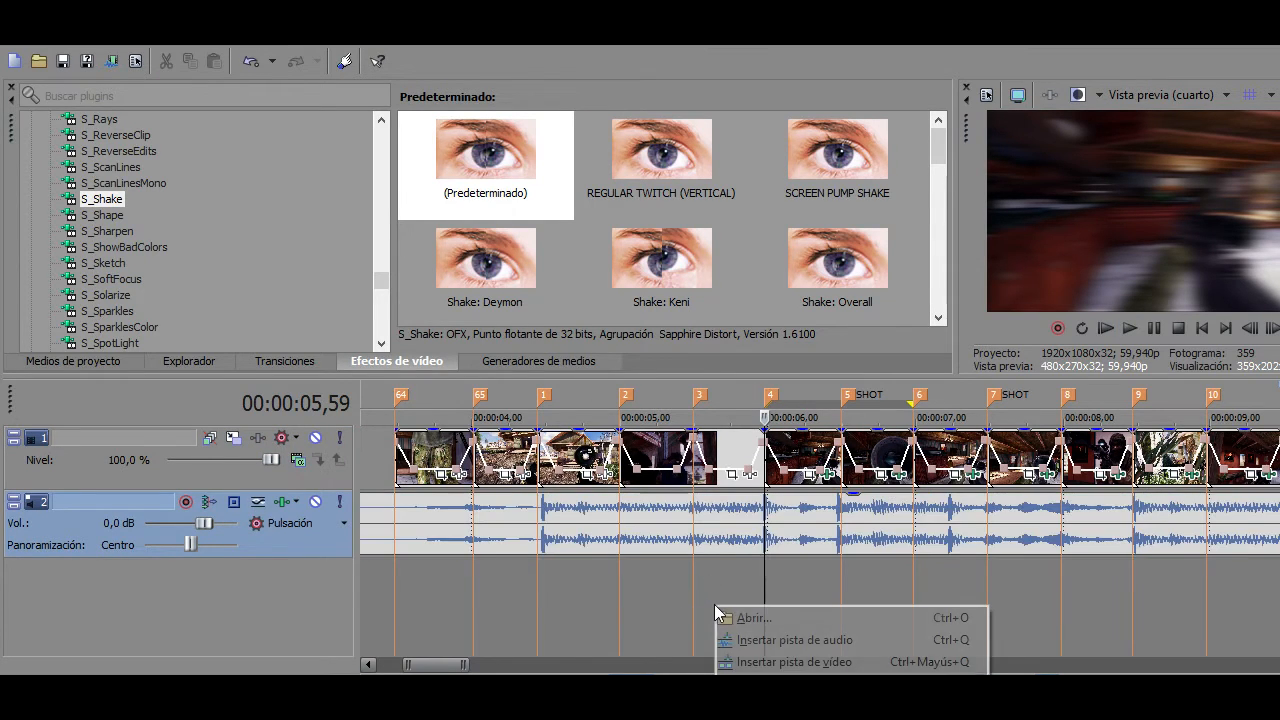
{"action": "left_click", "coordinate": [789, 662]}
{"action": "left_click", "coordinate": [540, 362]}
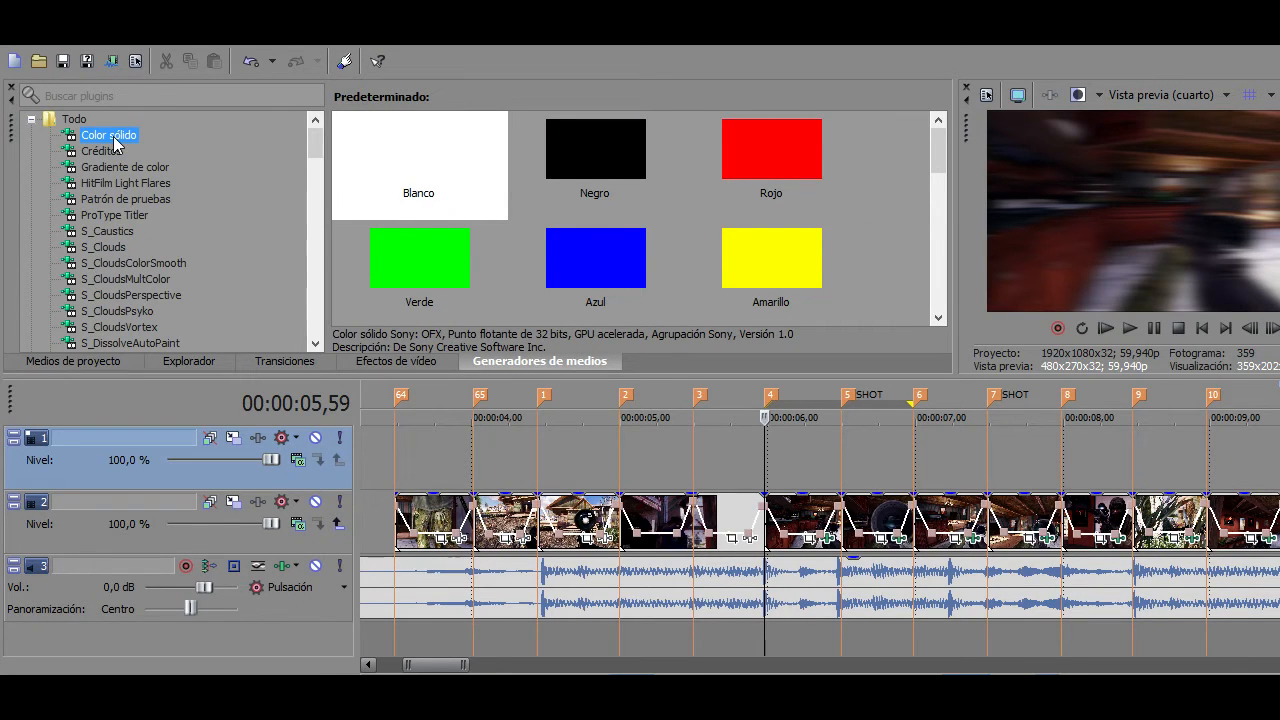
{"action": "left_click_drag", "start_coordinate": [419, 170], "coordinate": [633, 453]}
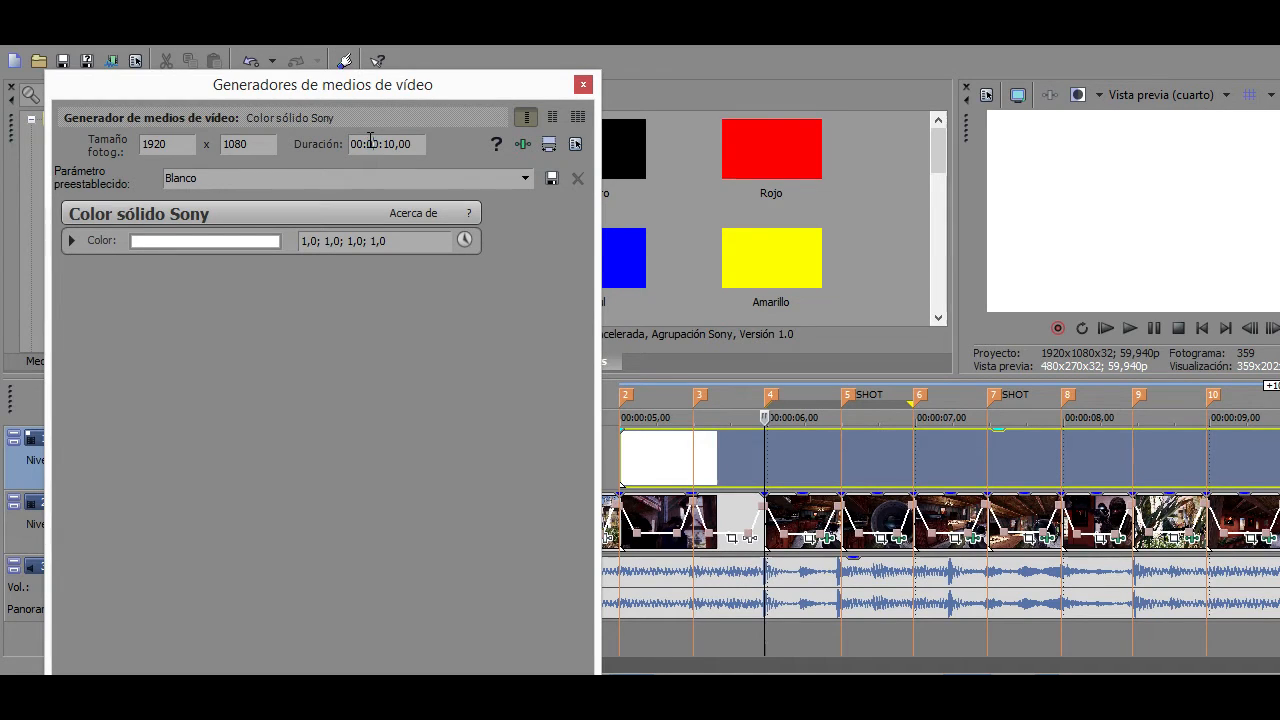
{"action": "left_click", "coordinate": [583, 84]}
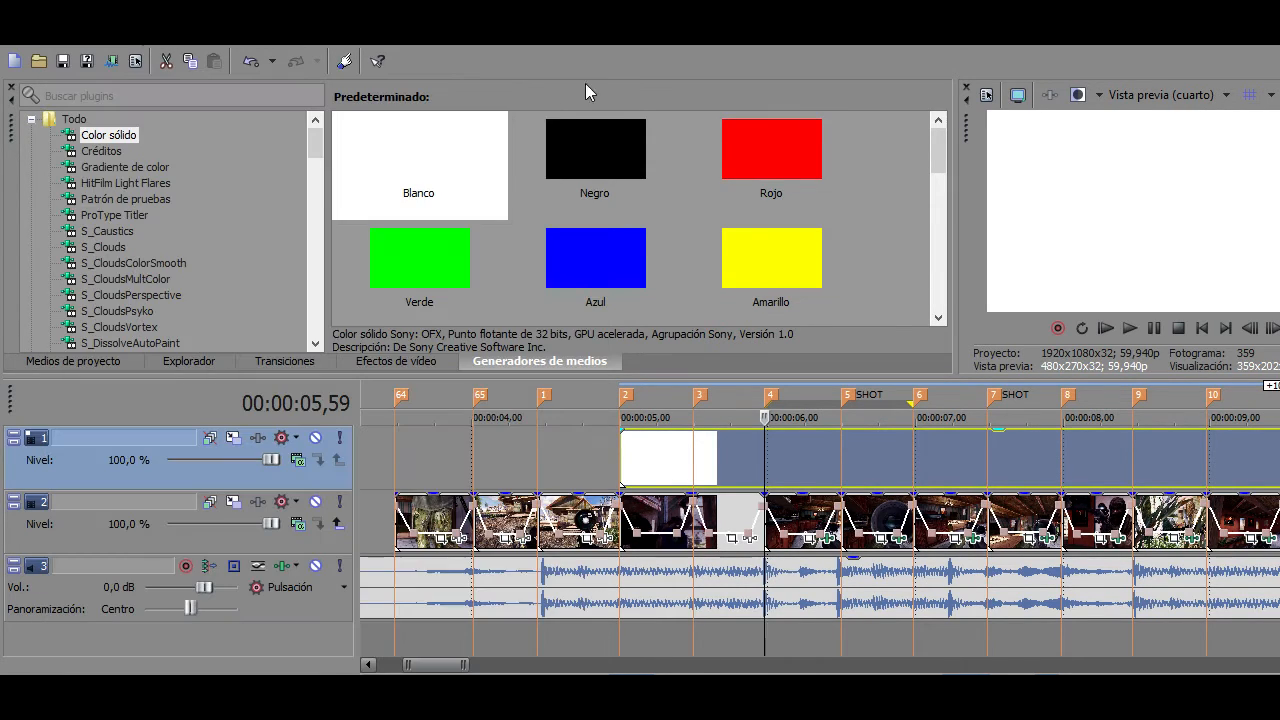
Extend the white solid clip on track 1 well past the last gameplay clip
{"action": "scroll", "coordinate": [698, 418], "scroll_direction": "down", "scroll_amount": 8}
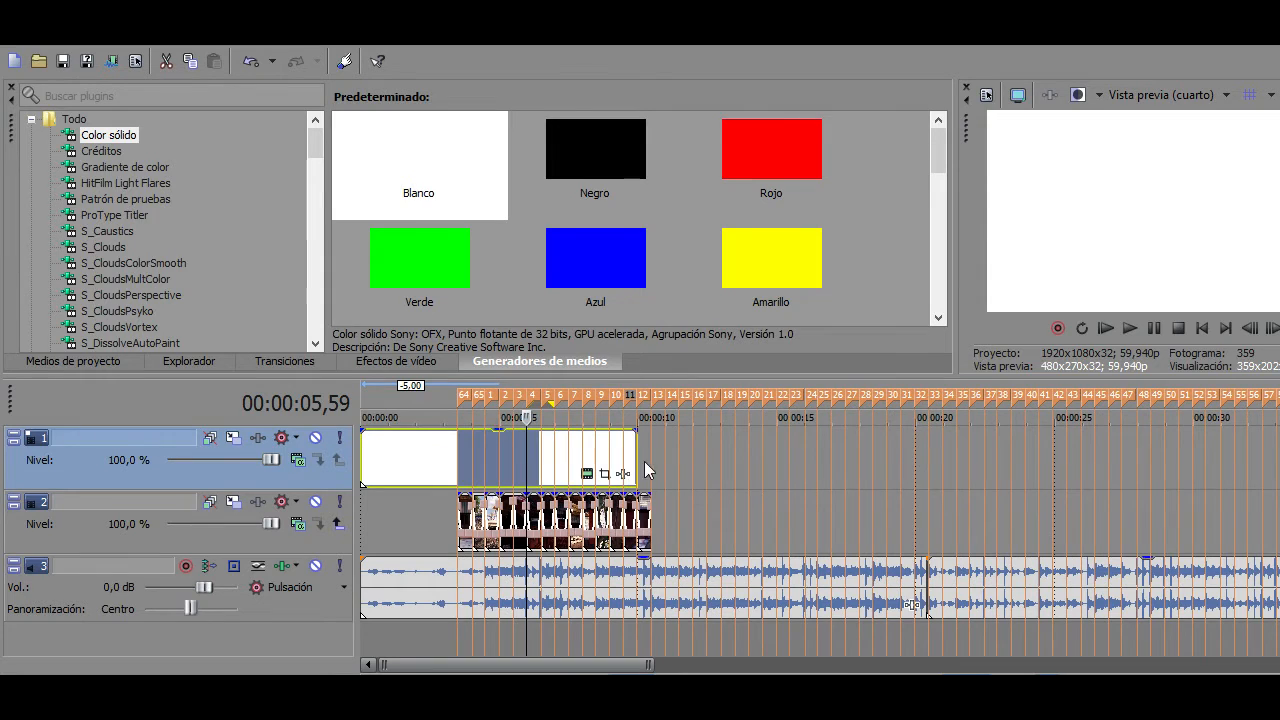
{"action": "left_click_drag", "start_coordinate": [638, 456], "coordinate": [1088, 456]}
{"action": "scroll", "coordinate": [856, 446], "scroll_direction": "up", "scroll_amount": 8}
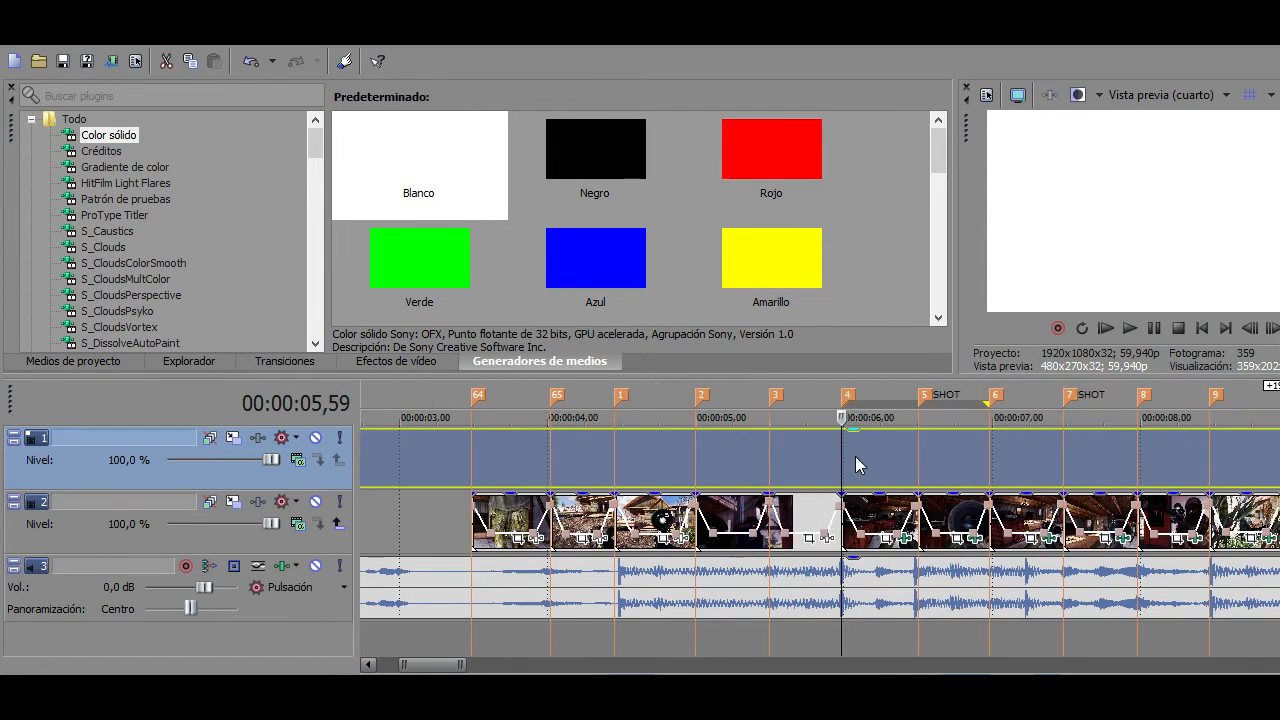
In the white solid's Panoramización/Recorte, set Anchura to 1.280 and Altura to 630
{"action": "right_click", "coordinate": [862, 437]}
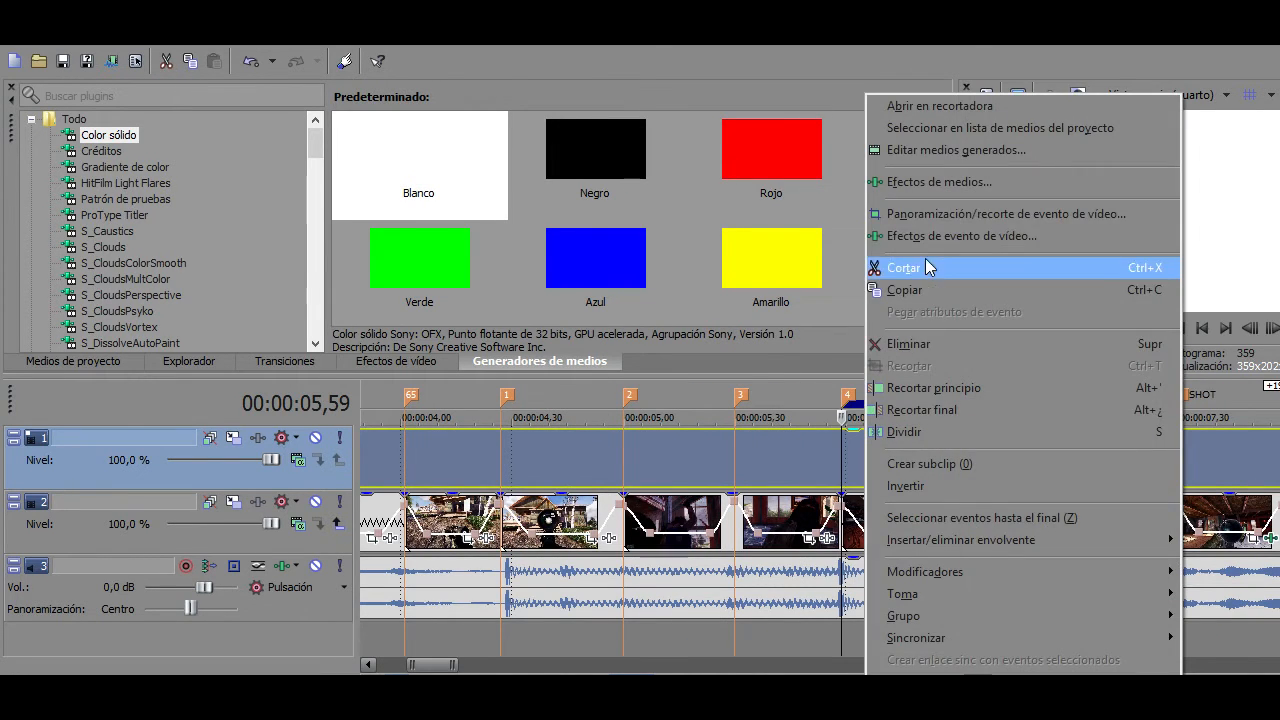
{"action": "left_click", "coordinate": [943, 218]}
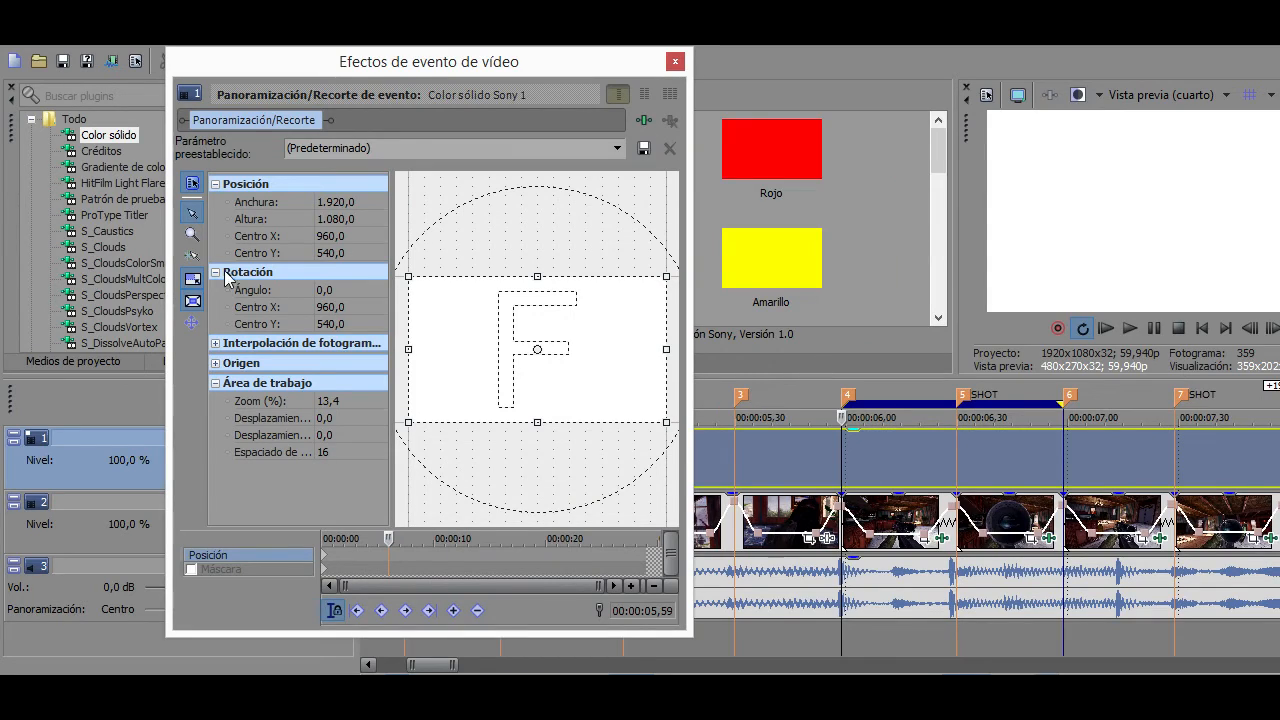
{"action": "left_click", "coordinate": [344, 199]}
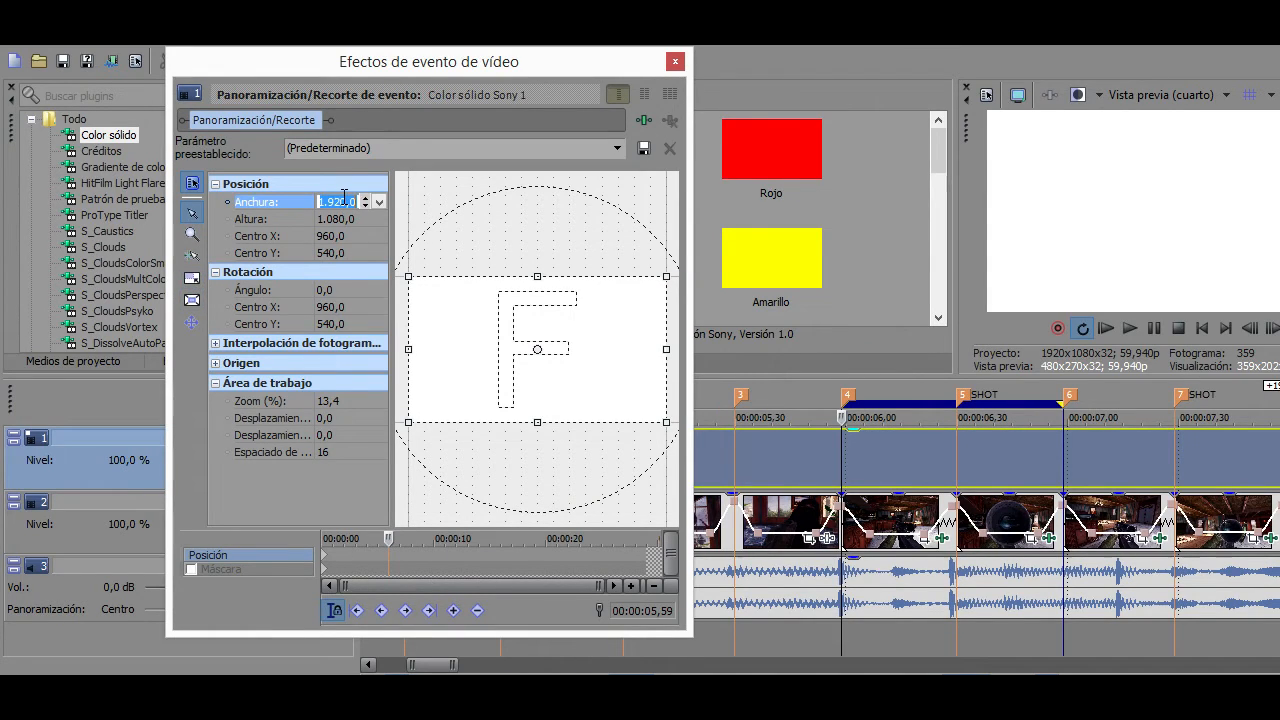
{"action": "type", "text": "1.2"}
{"action": "type", "text": "80"}
{"action": "key", "text": "Return"}
{"action": "left_click", "coordinate": [347, 218]}
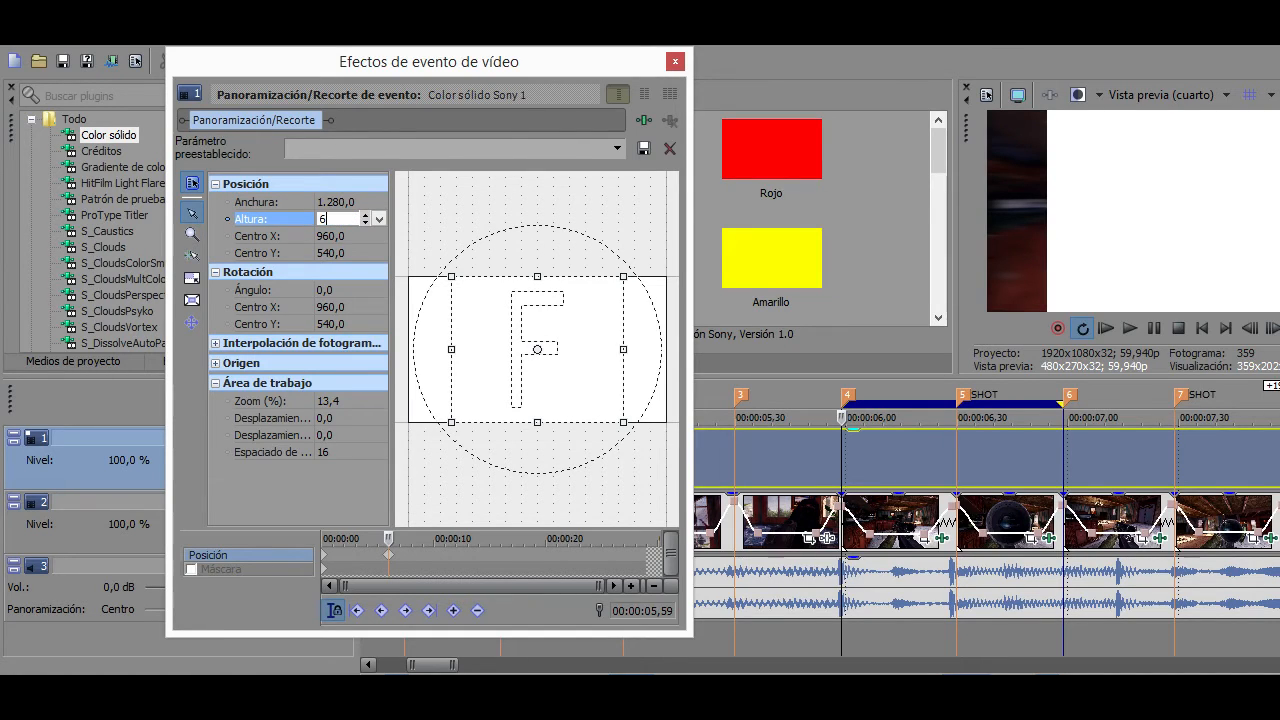
{"action": "type", "text": "630"}
{"action": "key", "text": "Return"}
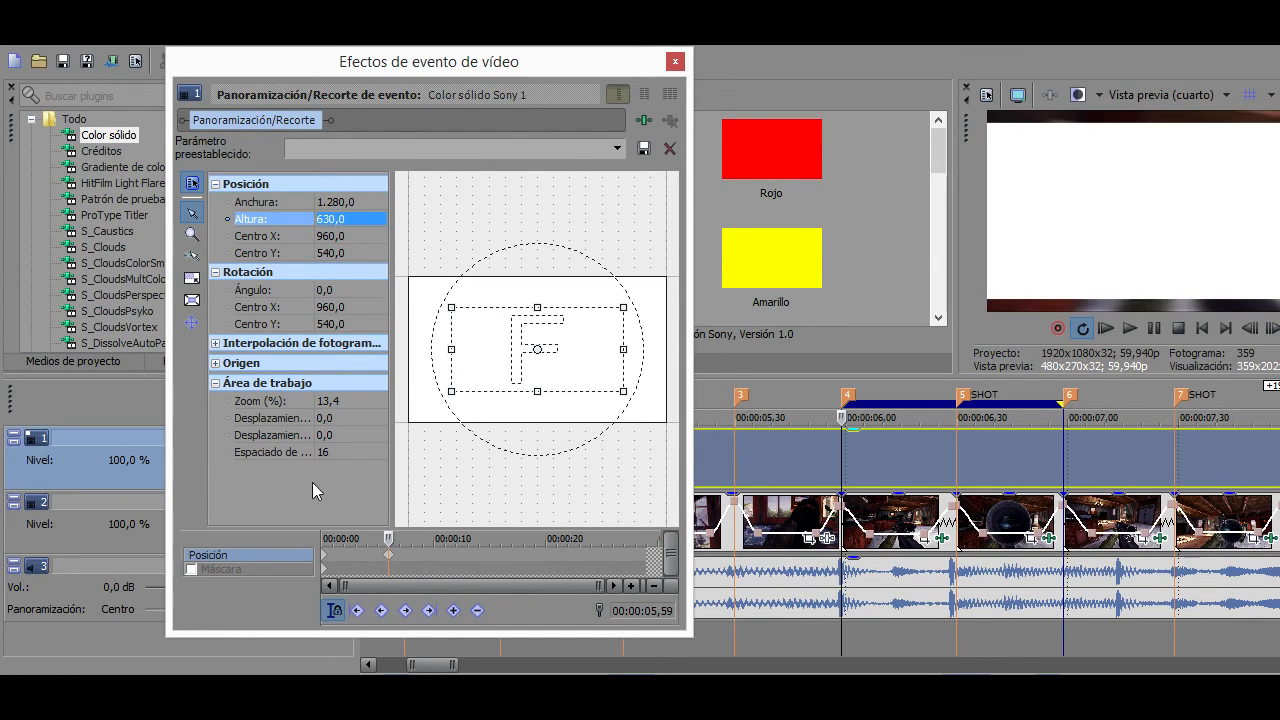
Delete the first crop keyframe, move the remaining one to the start of the solid clip, and close the settings
{"action": "right_click", "coordinate": [325, 560]}
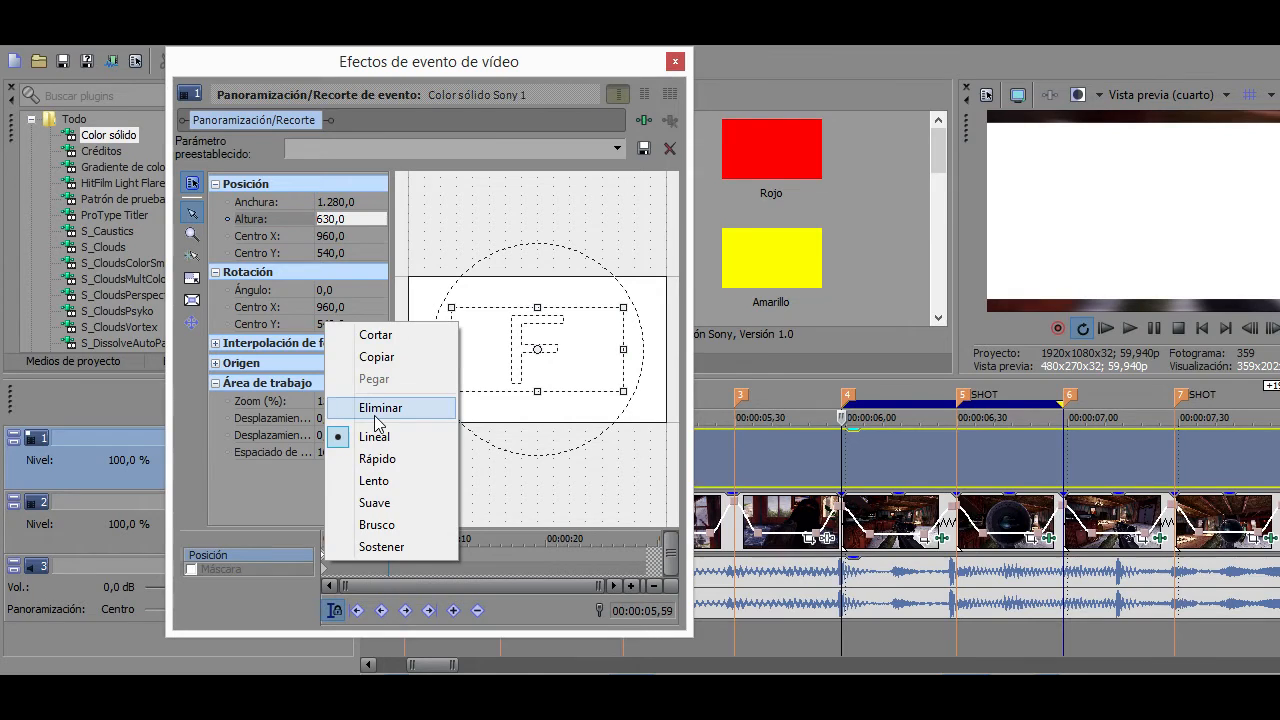
{"action": "left_click", "coordinate": [372, 406]}
{"action": "left_click_drag", "start_coordinate": [391, 560], "coordinate": [136, 556]}
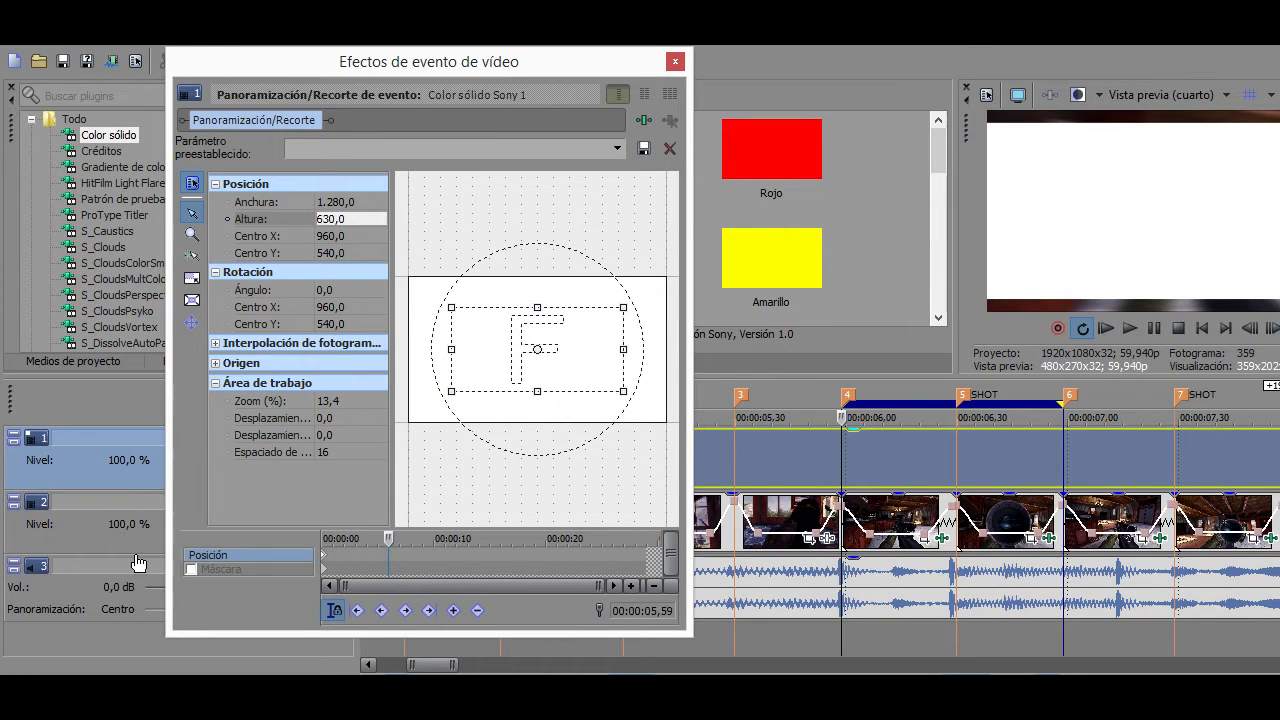
{"action": "left_click", "coordinate": [676, 61]}
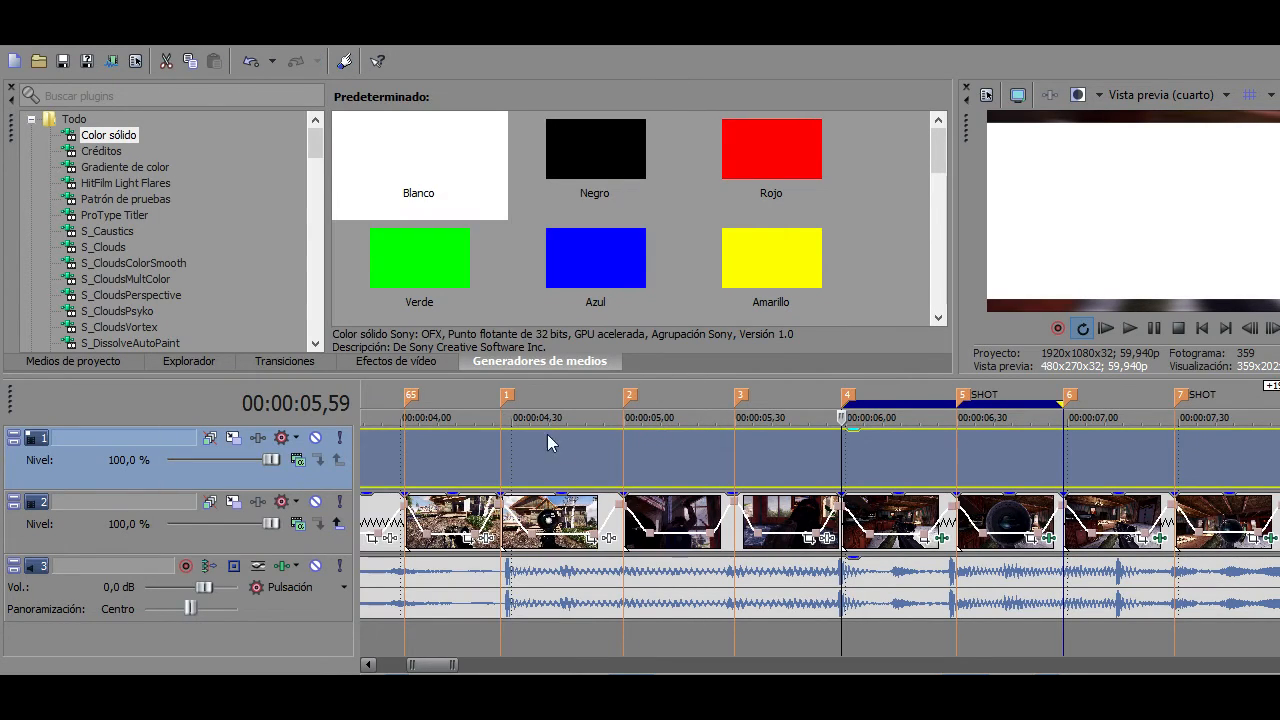
Set the compositing mode of video track 1 to Multiplicar (máscara)
{"action": "scroll", "coordinate": [447, 480], "scroll_direction": "down", "scroll_amount": 5}
{"action": "scroll", "coordinate": [447, 480], "scroll_direction": "down", "scroll_amount": 2}
{"action": "left_click", "coordinate": [297, 460]}
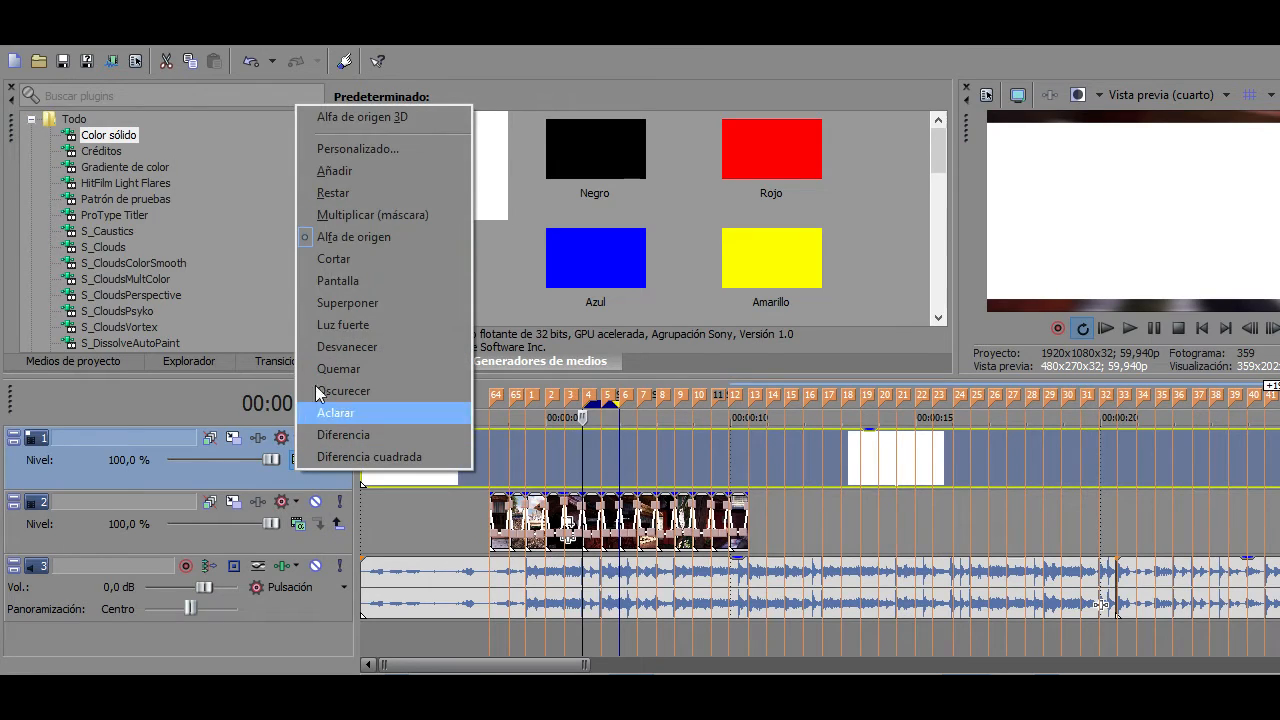
{"action": "left_click", "coordinate": [366, 214]}
Shorten the white solid clip on track 1 to about 5 seconds
{"action": "scroll", "coordinate": [591, 471], "scroll_direction": "down", "scroll_amount": 4}
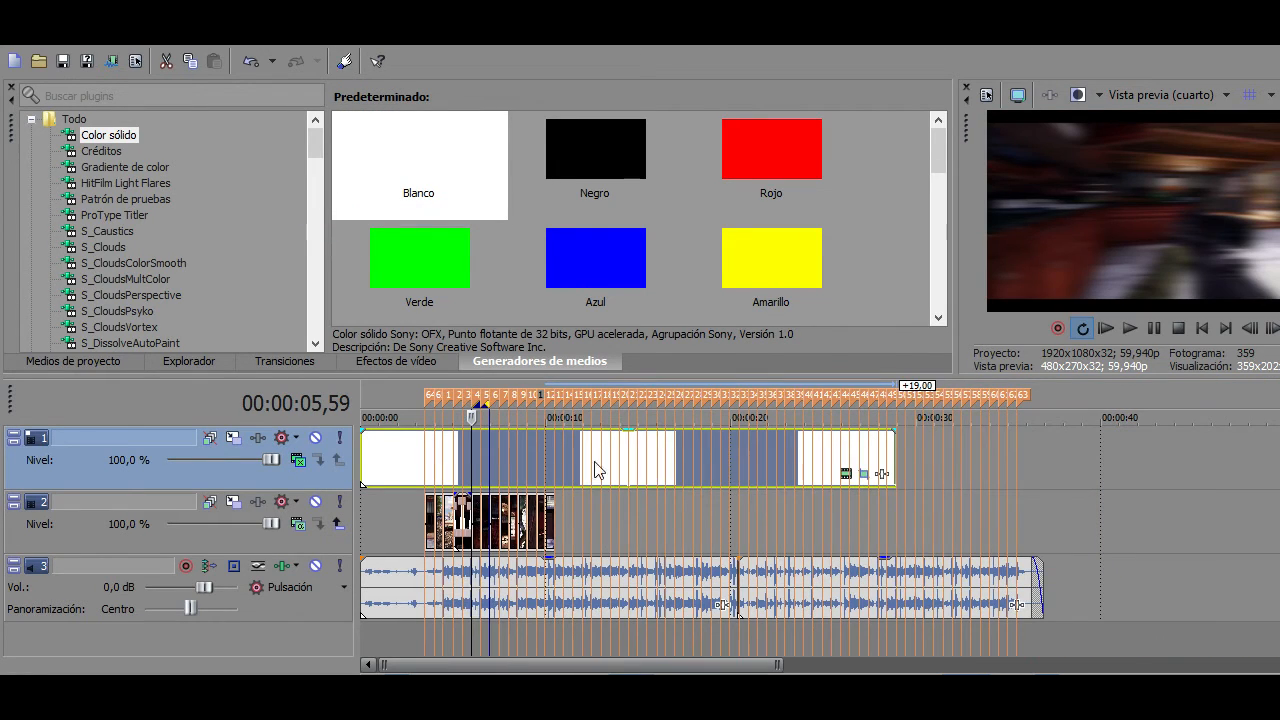
{"action": "left_click_drag", "start_coordinate": [891, 457], "coordinate": [446, 460]}
{"action": "scroll", "coordinate": [757, 480], "scroll_direction": "up", "scroll_amount": 3}
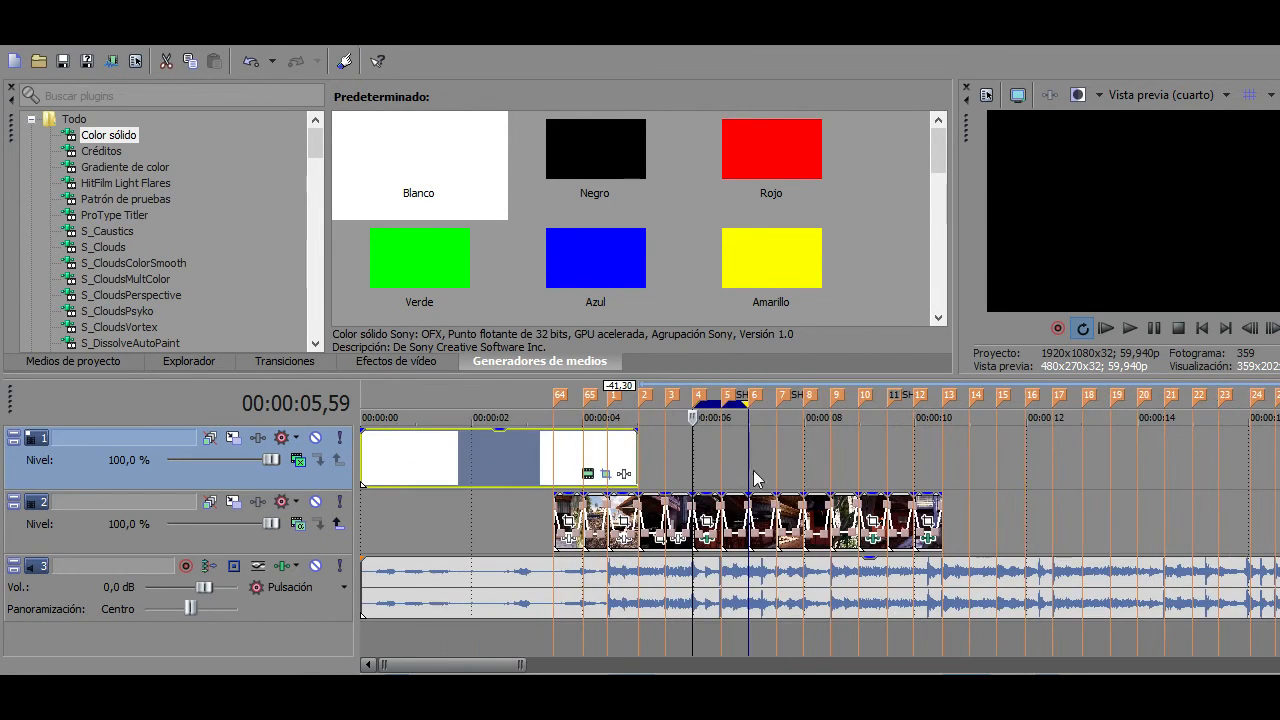
{"action": "scroll", "coordinate": [770, 485], "scroll_direction": "up", "scroll_amount": 3}
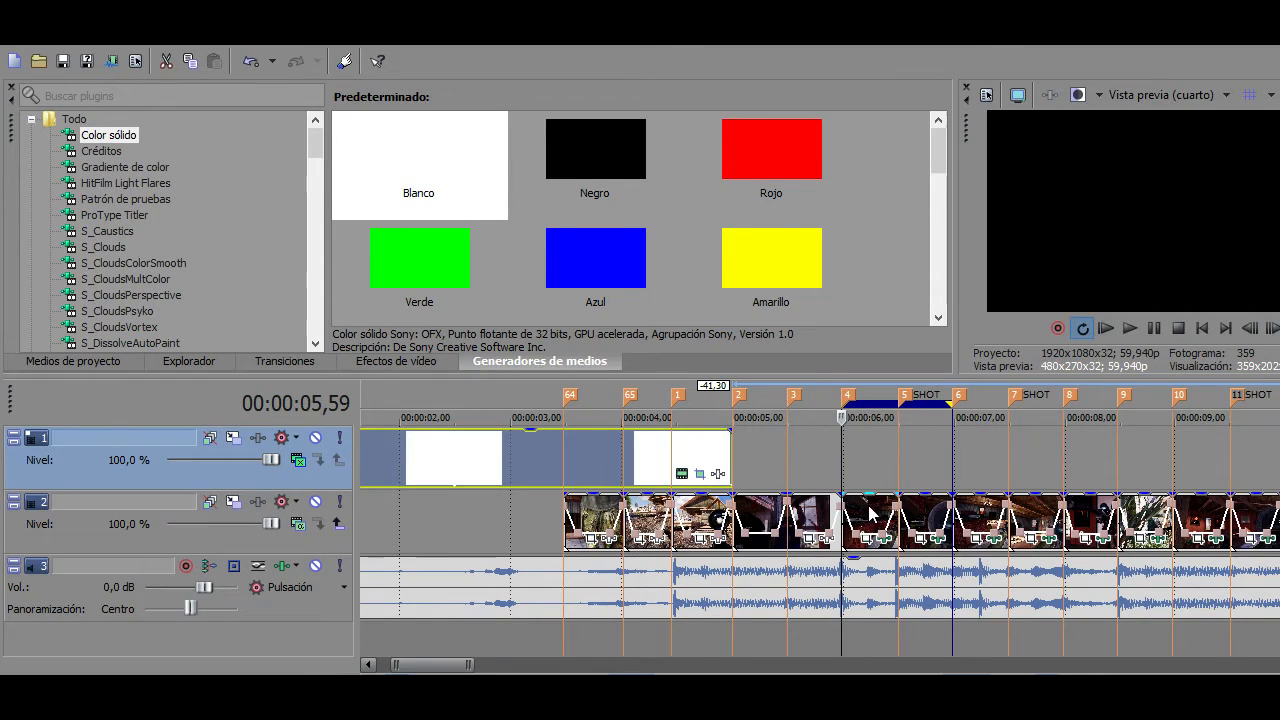
{"action": "scroll", "coordinate": [895, 520], "scroll_direction": "down", "scroll_amount": 6}
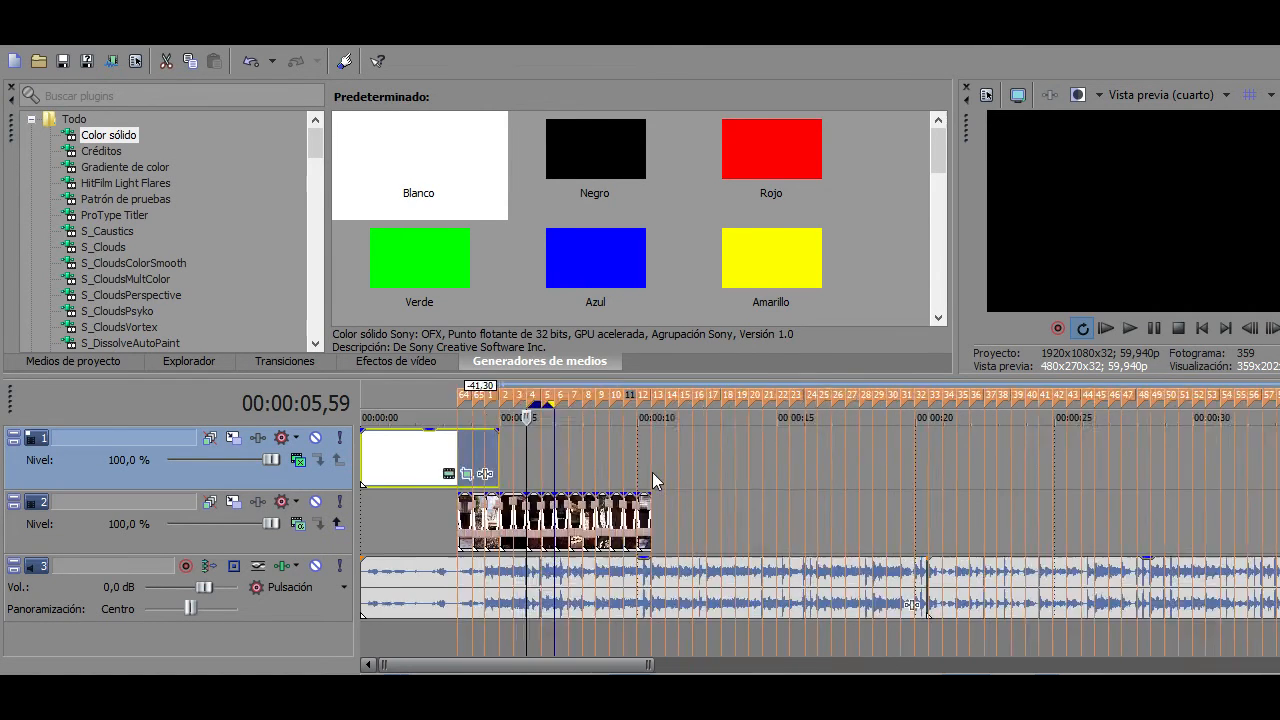
Extend the white solid clip to about 00:01:32, past the end of the music, and return the playhead to 00:00:05,59
{"action": "left_click_drag", "start_coordinate": [450, 448], "coordinate": [1279, 468]}
{"action": "scroll", "coordinate": [888, 496], "scroll_direction": "down", "scroll_amount": 3}
{"action": "left_click", "coordinate": [832, 460]}
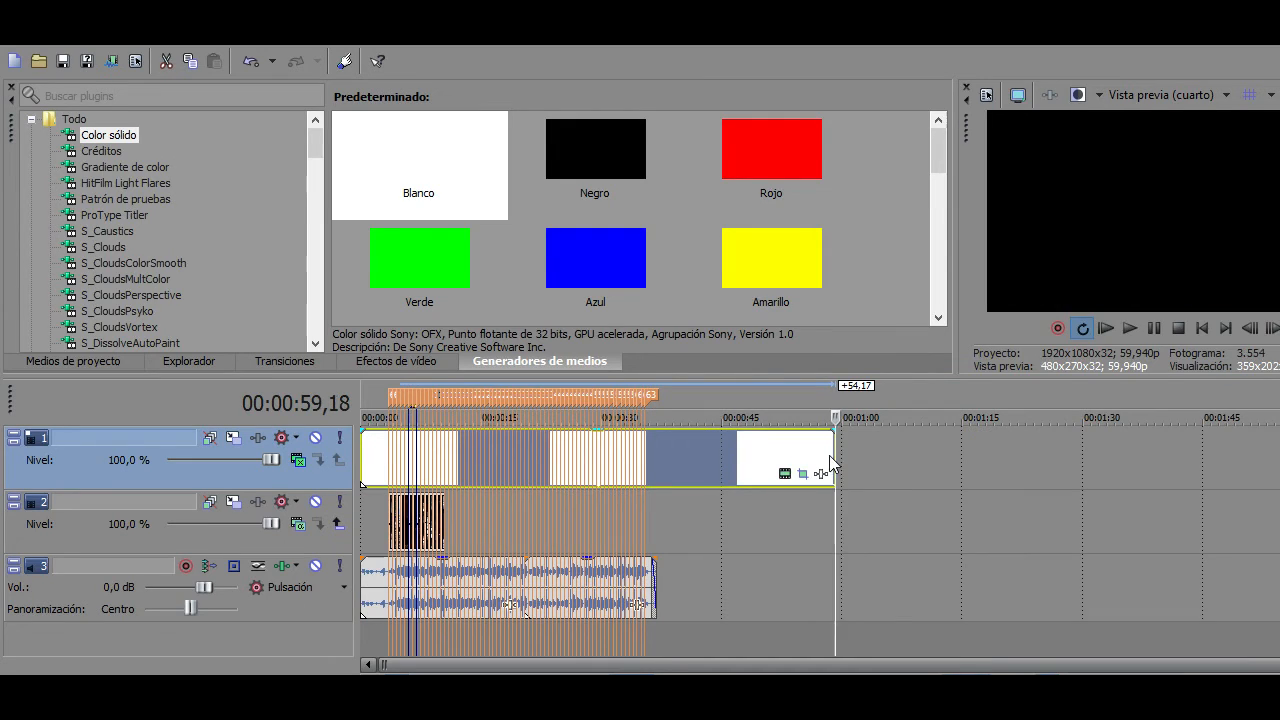
{"action": "left_click_drag", "start_coordinate": [831, 448], "coordinate": [1097, 455]}
{"action": "left_click", "coordinate": [408, 458]}
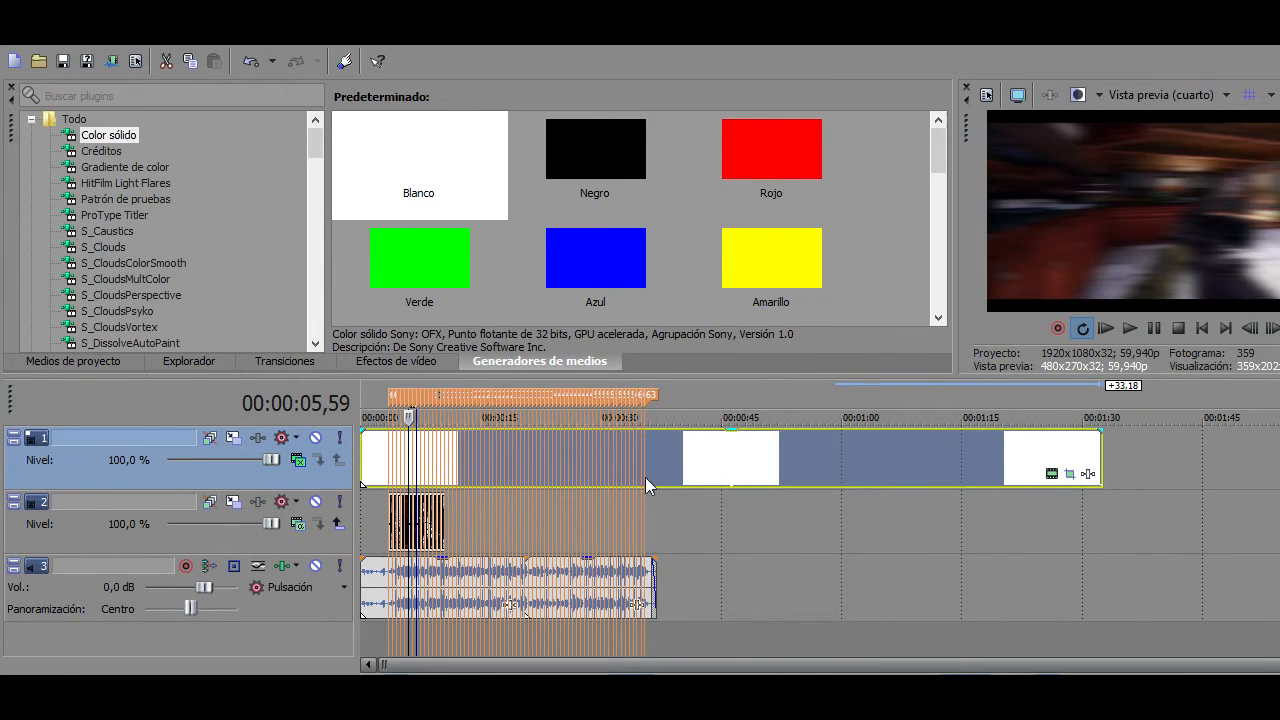
Place the playhead at 00:00:06,16 and insert an empty video track between the white solid and the gameplay clips
{"action": "scroll", "coordinate": [700, 465], "scroll_direction": "up", "scroll_amount": 4}
{"action": "scroll", "coordinate": [760, 455], "scroll_direction": "up", "scroll_amount": 3}
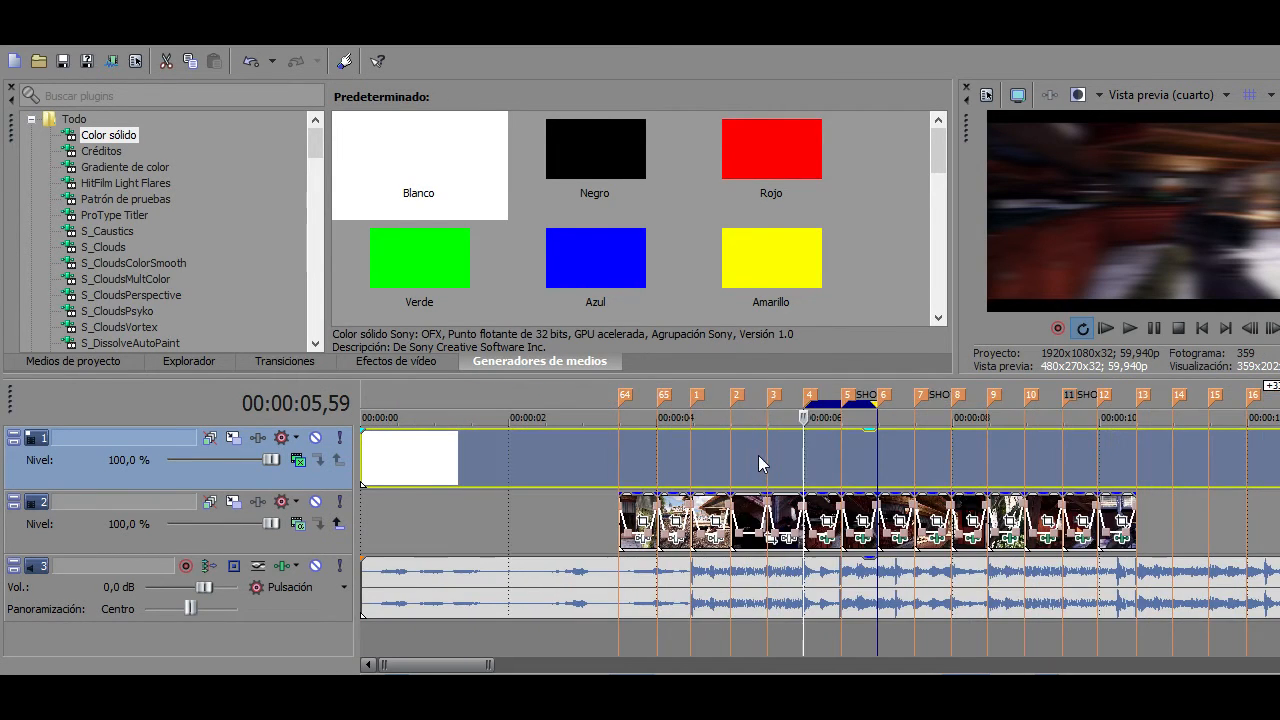
{"action": "left_click", "coordinate": [825, 470]}
{"action": "scroll", "coordinate": [825, 470], "scroll_direction": "up", "scroll_amount": 2}
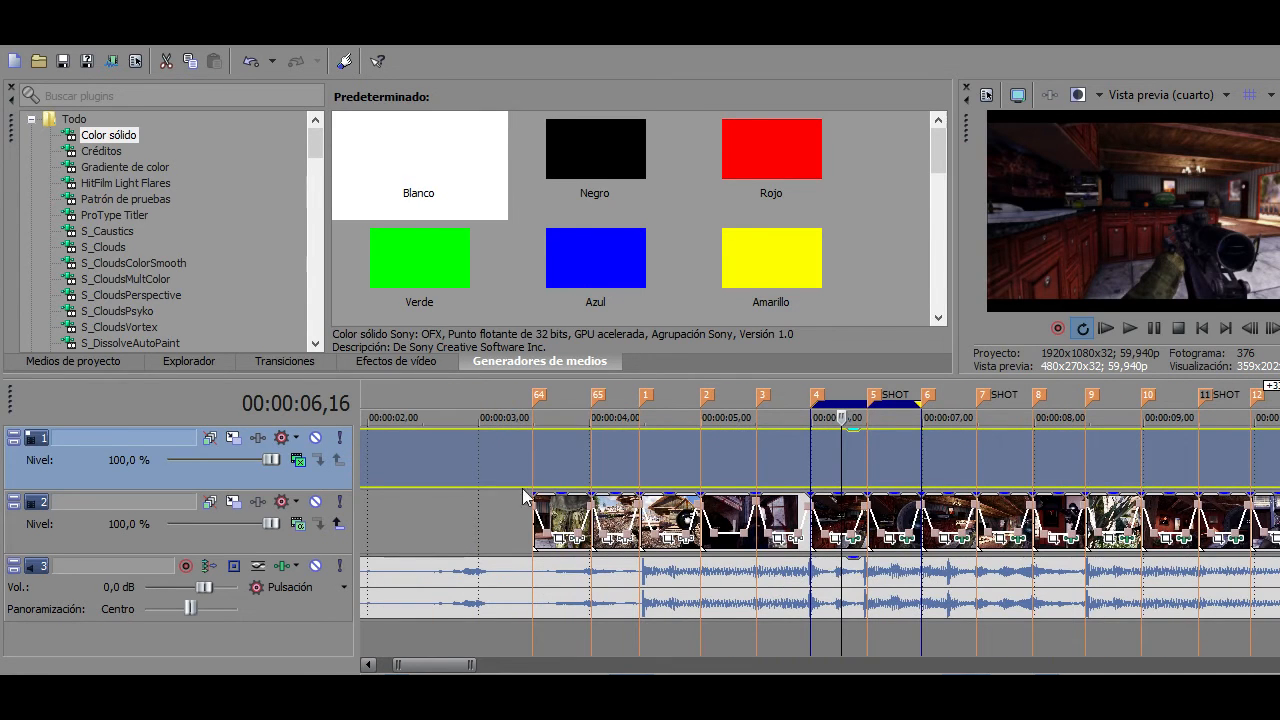
{"action": "right_click", "coordinate": [318, 540]}
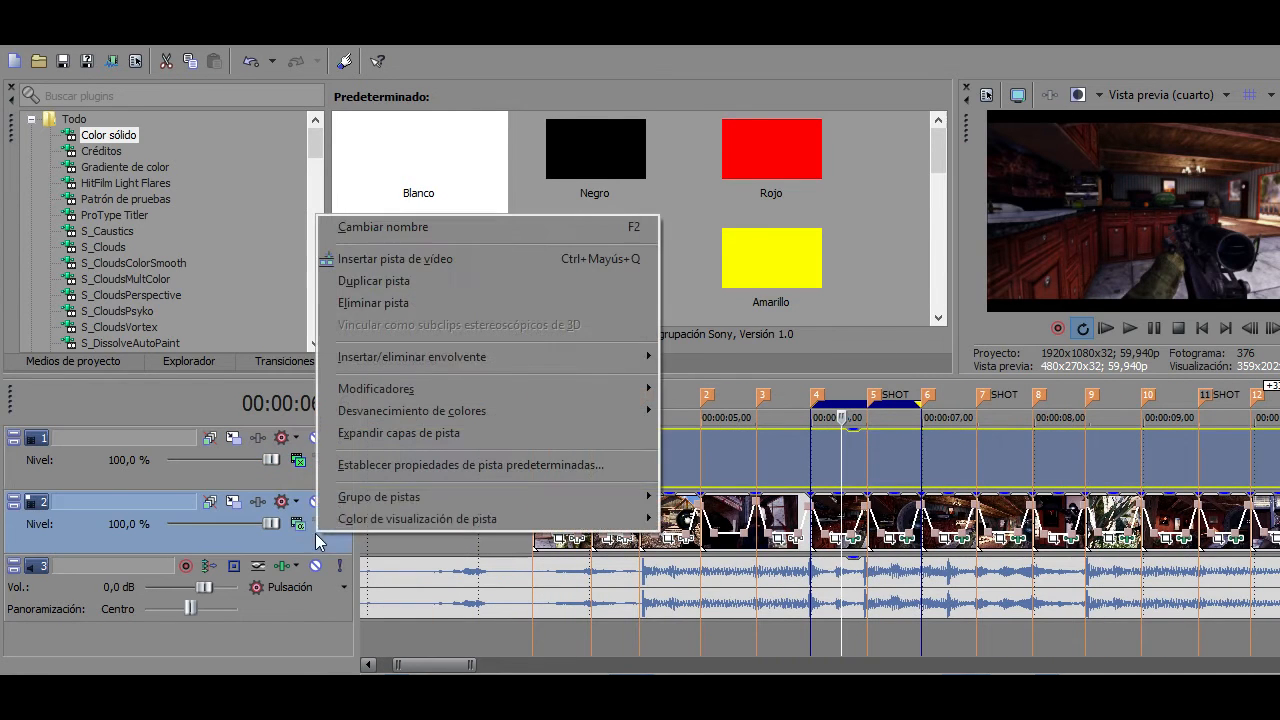
{"action": "left_click", "coordinate": [415, 266]}
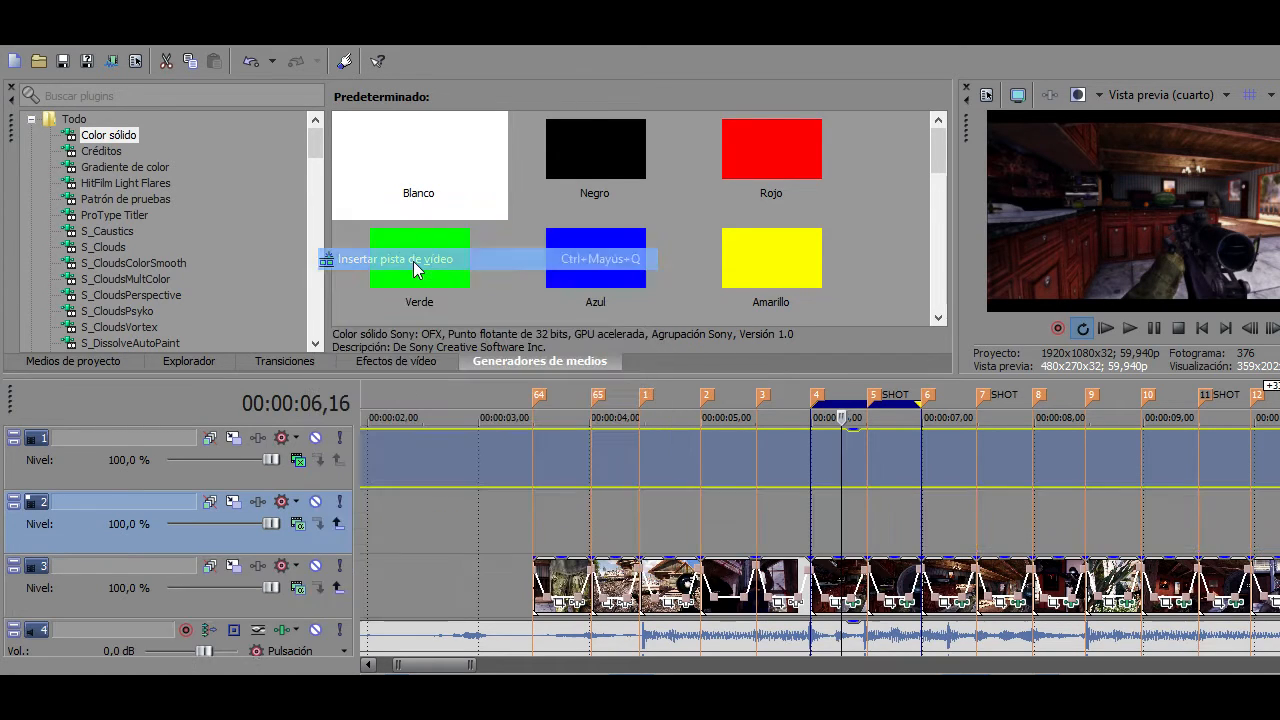
Set the new empty track's display color to green and name the track COMP
{"action": "right_click", "coordinate": [36, 508]}
{"action": "mouse_move", "coordinate": [150, 487]}
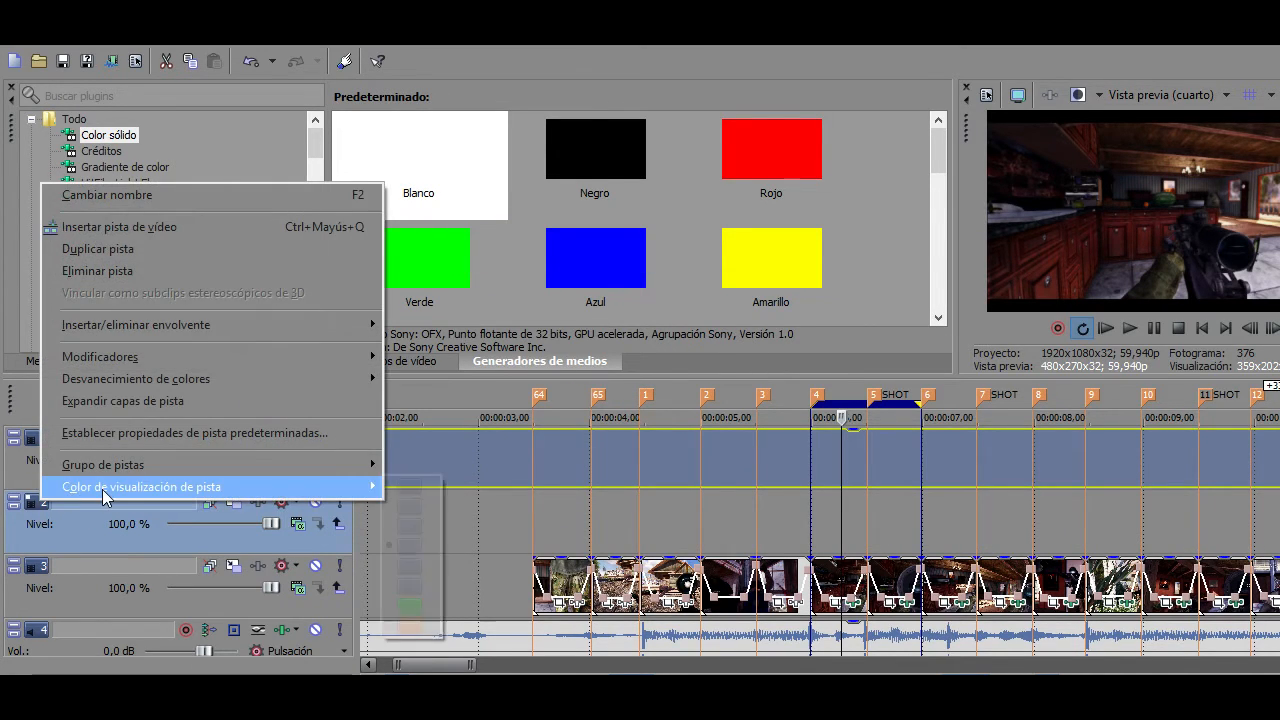
{"action": "left_click", "coordinate": [410, 606]}
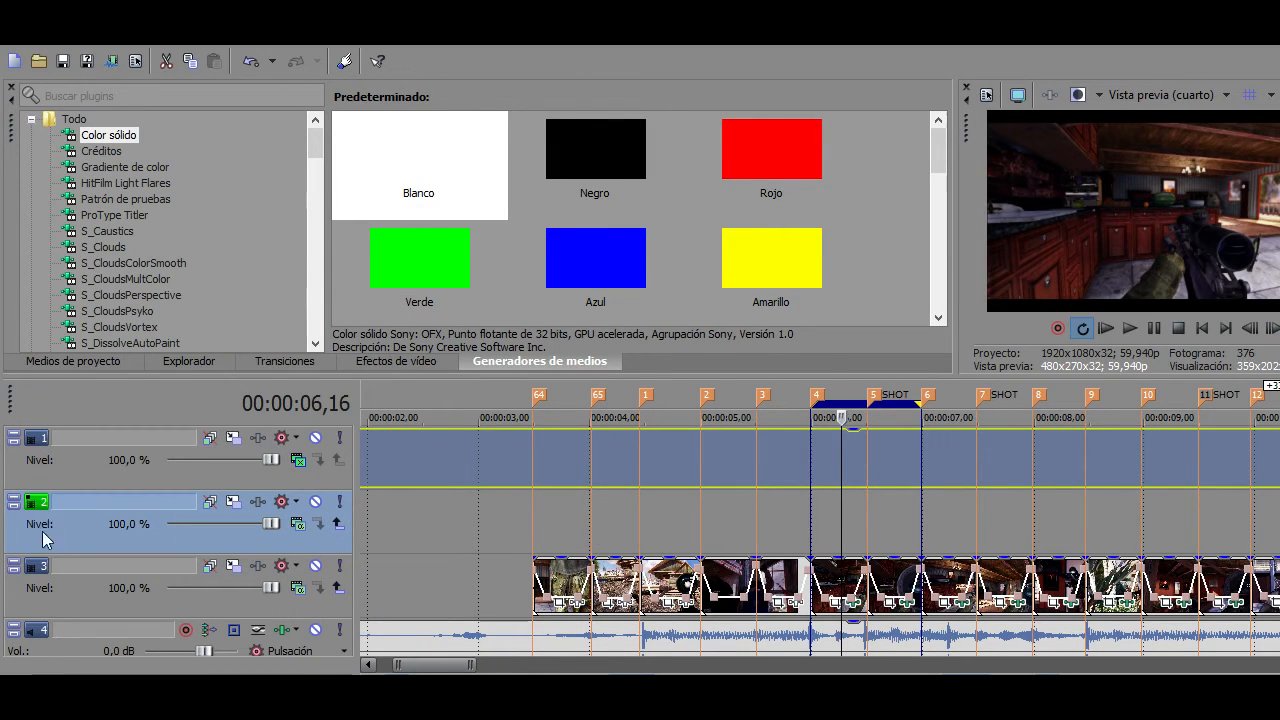
{"action": "double_click", "coordinate": [70, 503]}
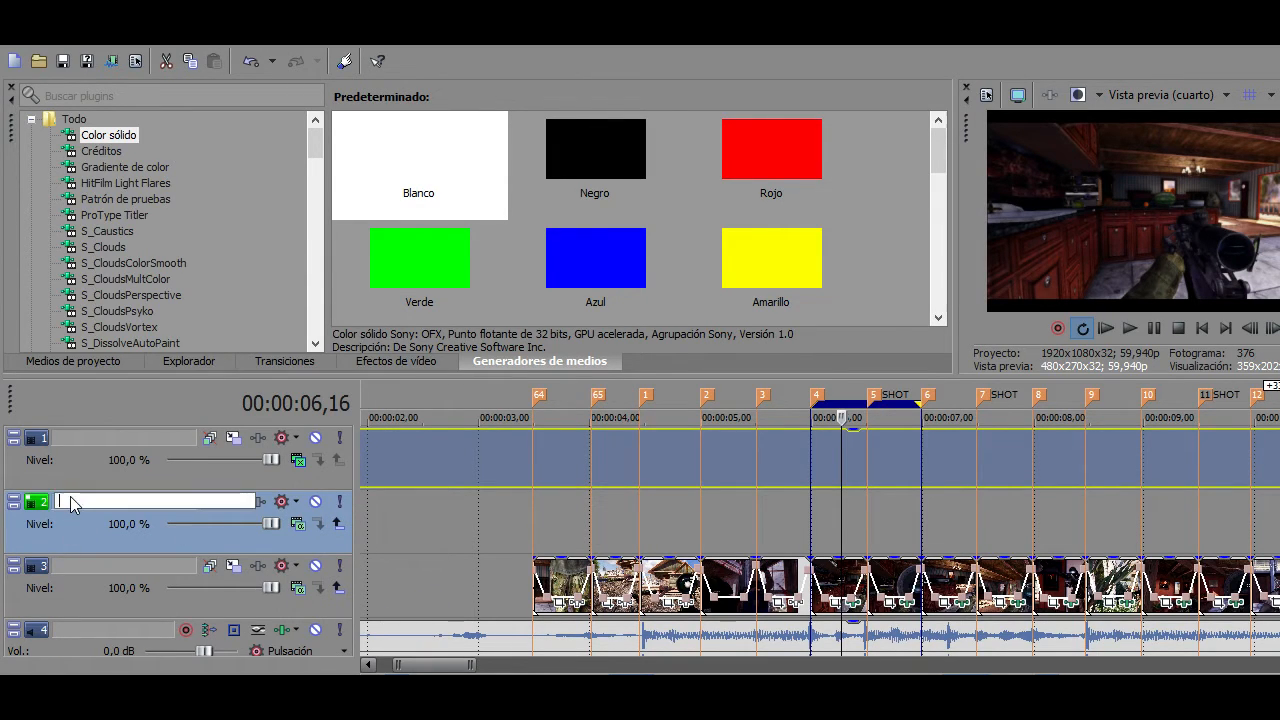
{"action": "type", "text": "COMP"}
{"action": "key", "text": "Return"}
Name the white solid's track BB and shrink it to its minimum height
{"action": "double_click", "coordinate": [116, 440]}
{"action": "type", "text": "BB"}
{"action": "key", "text": "Return"}
{"action": "left_click_drag", "start_coordinate": [267, 488], "coordinate": [276, 447]}
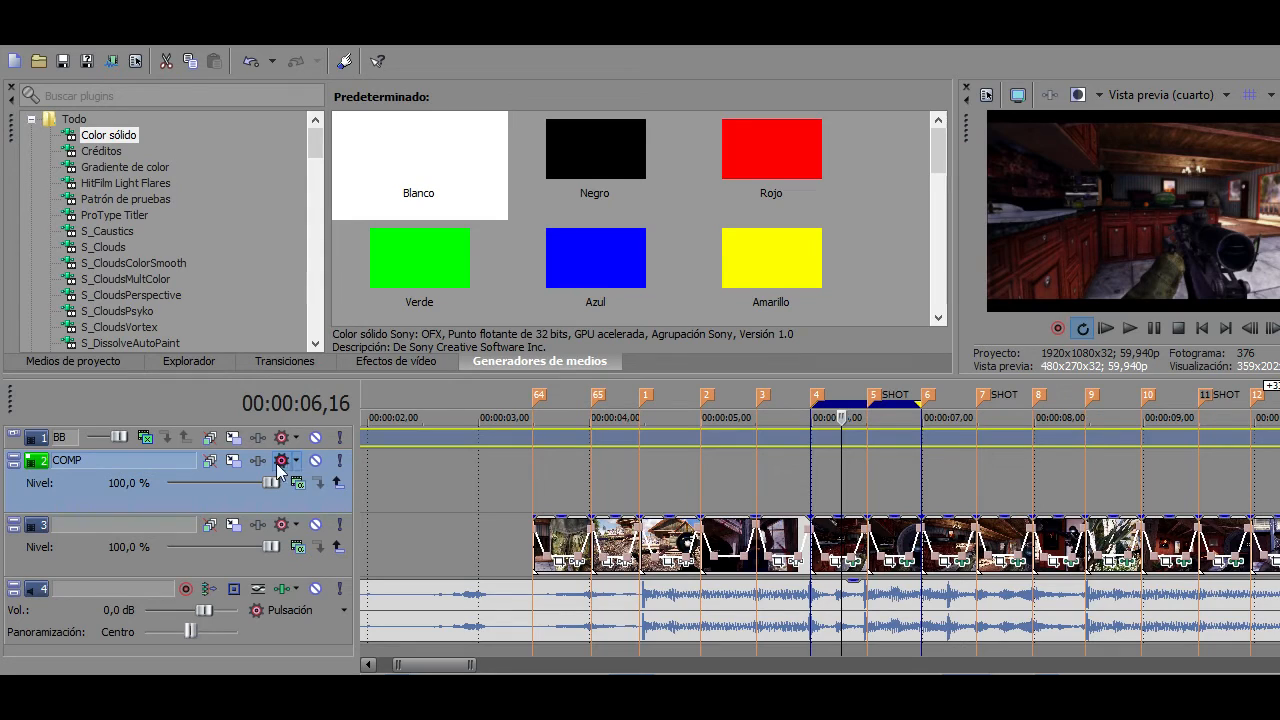
{"action": "left_click", "coordinate": [316, 461]}
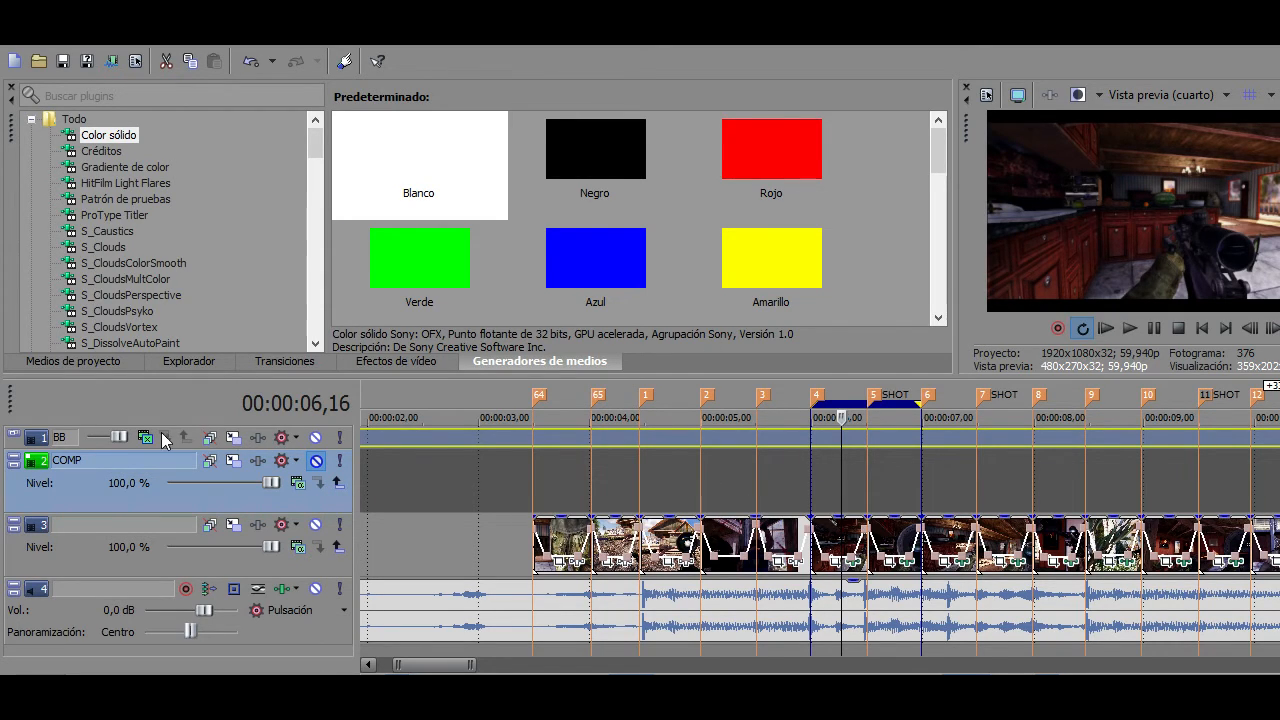
{"action": "left_click", "coordinate": [316, 461]}
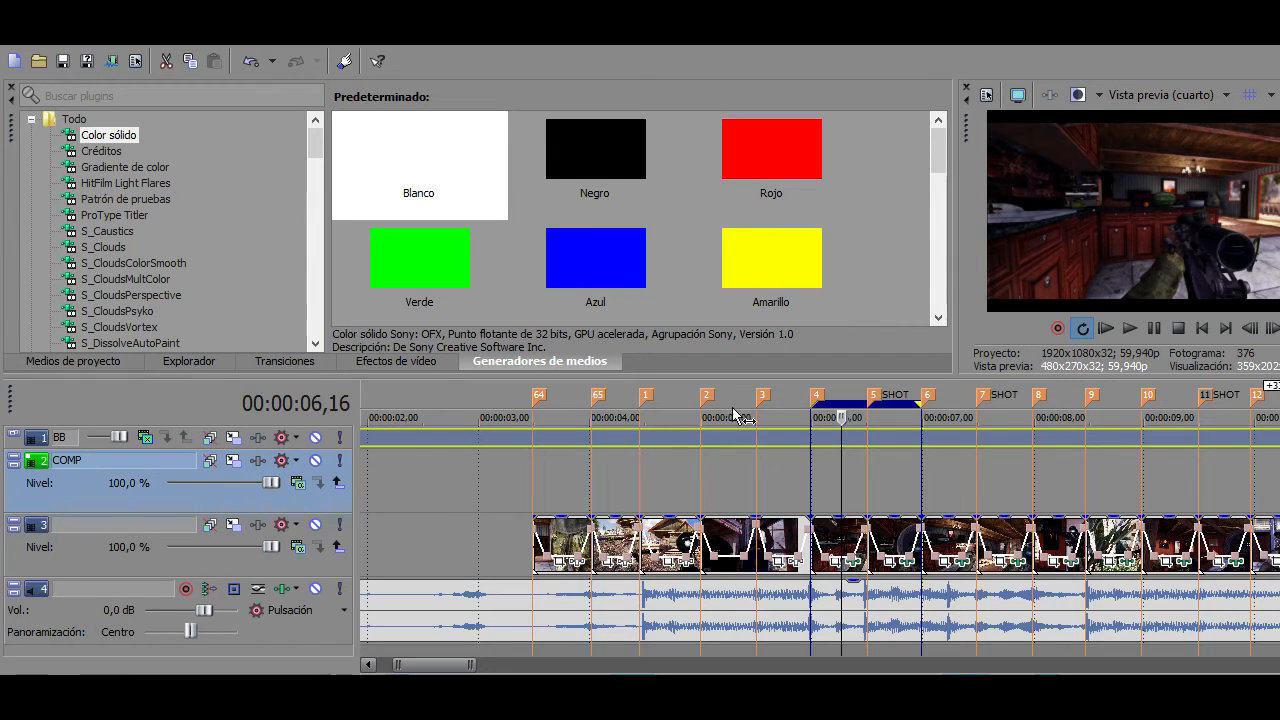
Select Magic Bullet Looks, RSMB, S_Flicker, S_Shake and Sony Sharpen as track effects for the COMP track
{"action": "left_click", "coordinate": [257, 461]}
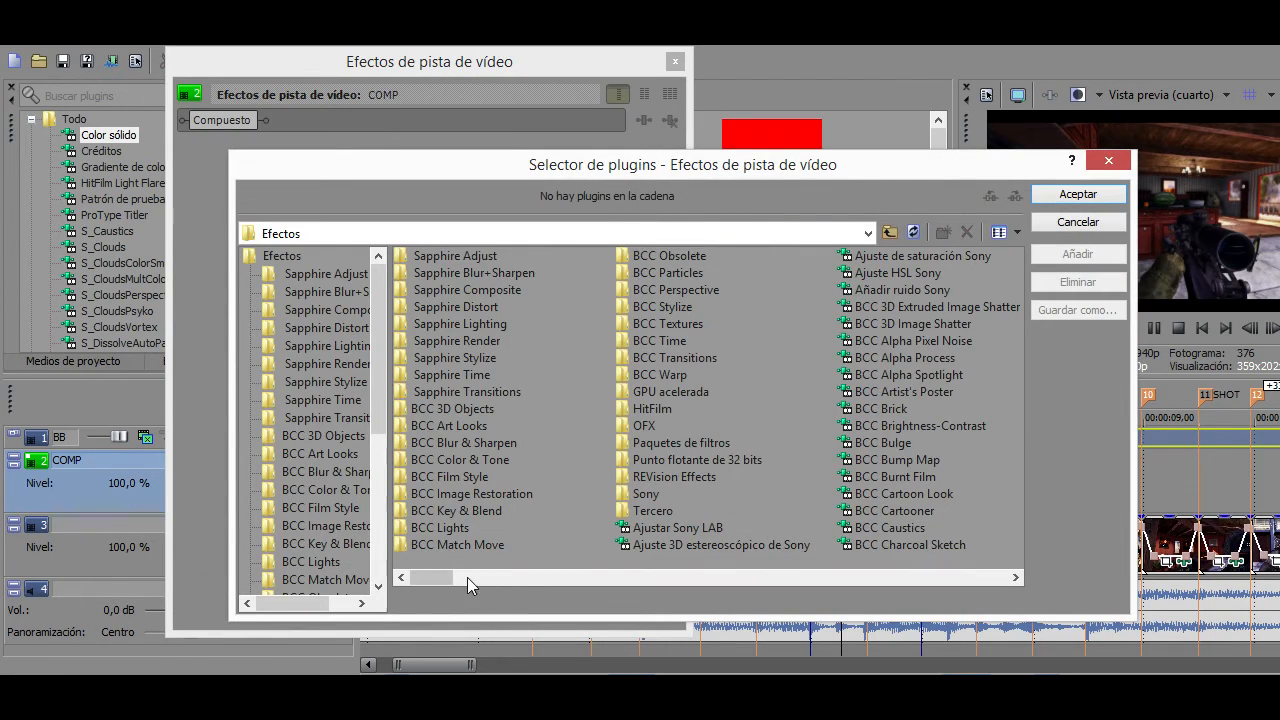
{"action": "left_click_drag", "start_coordinate": [438, 581], "coordinate": [695, 588]}
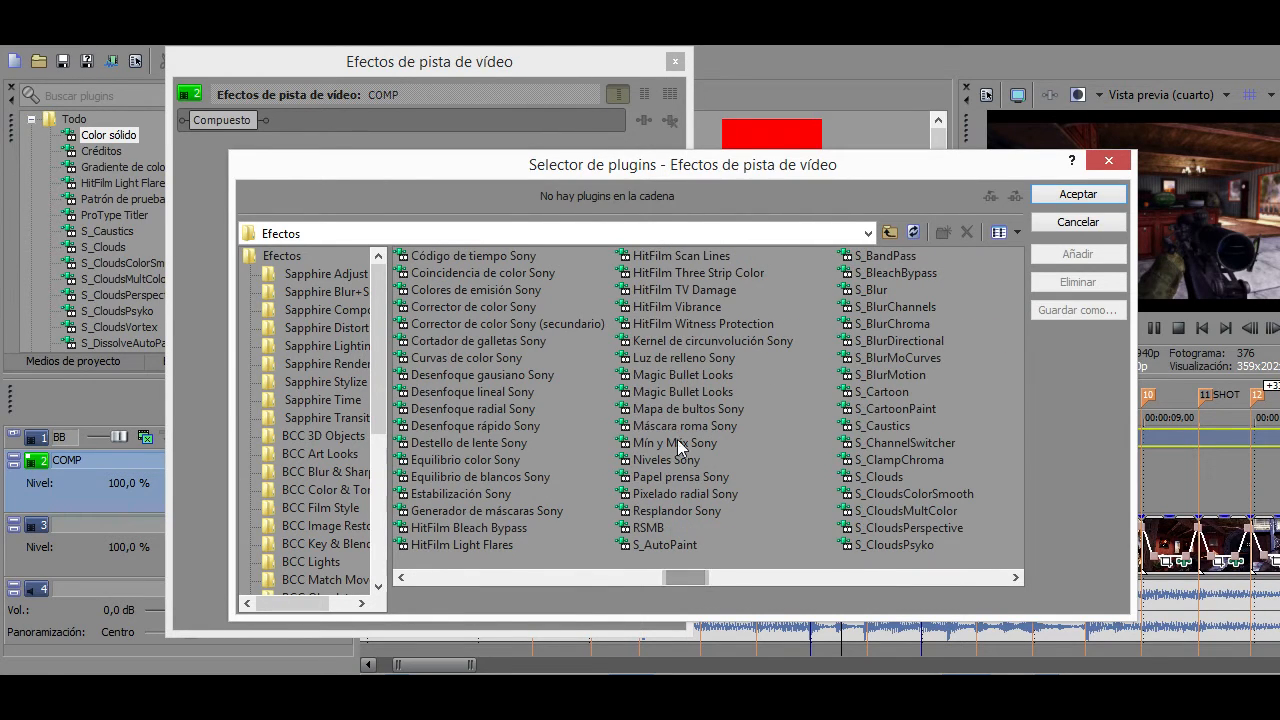
{"action": "double_click", "coordinate": [678, 376]}
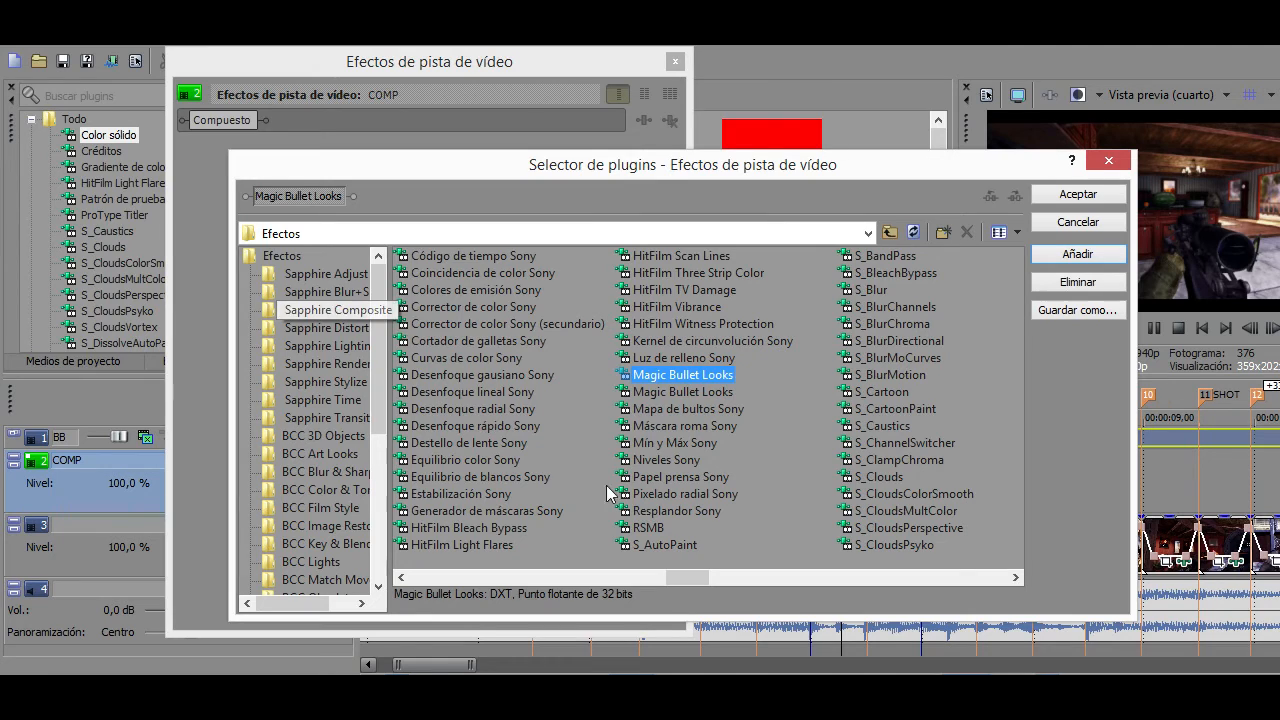
{"action": "double_click", "coordinate": [648, 528]}
{"action": "left_click_drag", "start_coordinate": [690, 580], "coordinate": [771, 583]}
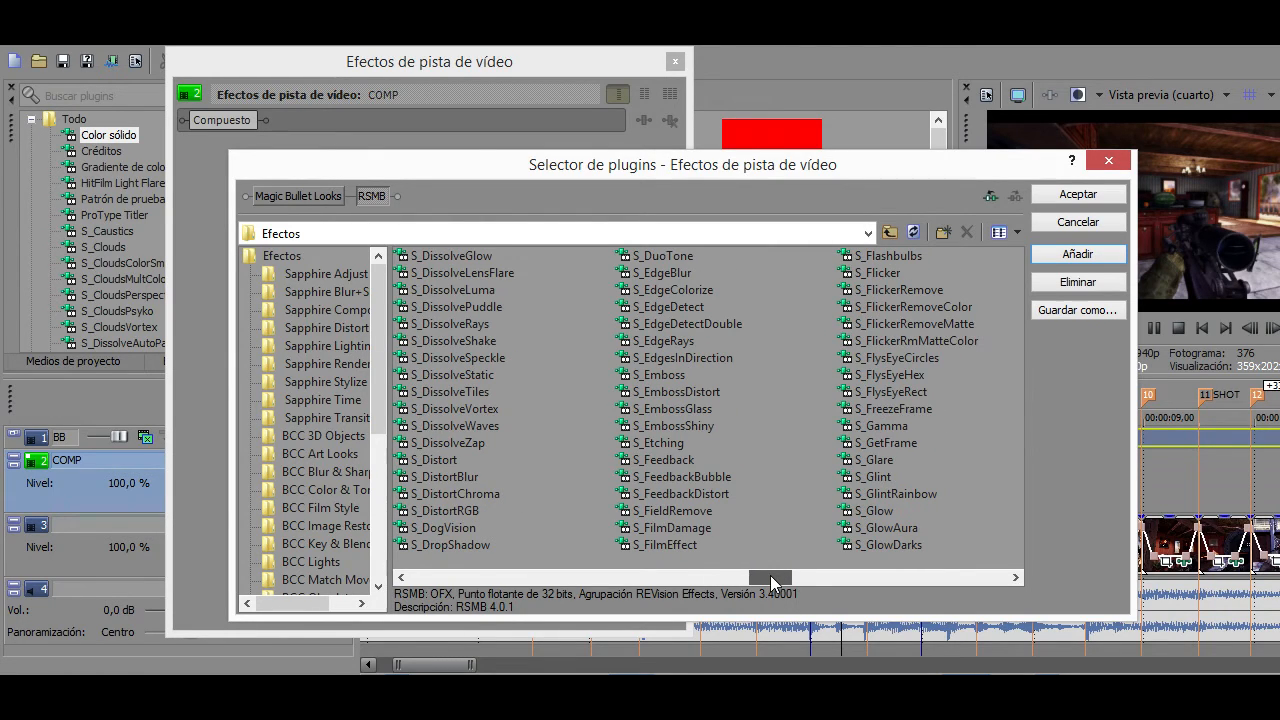
{"action": "double_click", "coordinate": [880, 273]}
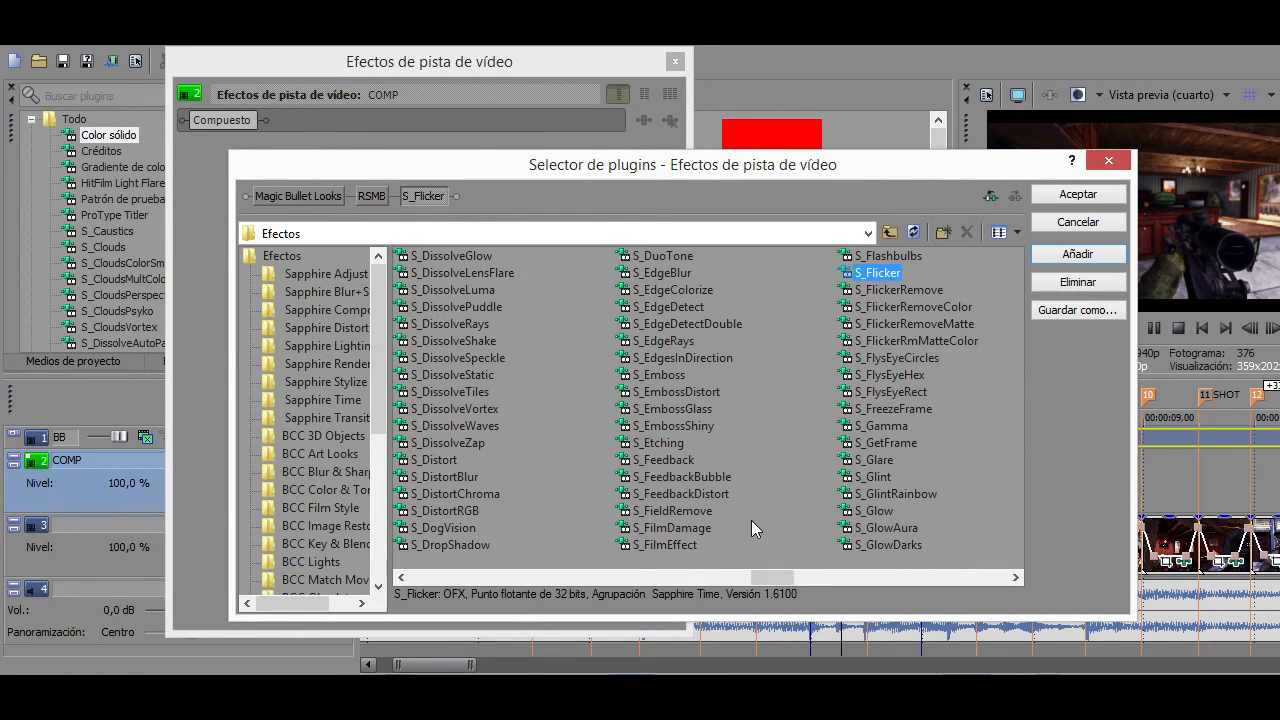
{"action": "left_click_drag", "start_coordinate": [779, 578], "coordinate": [814, 580]}
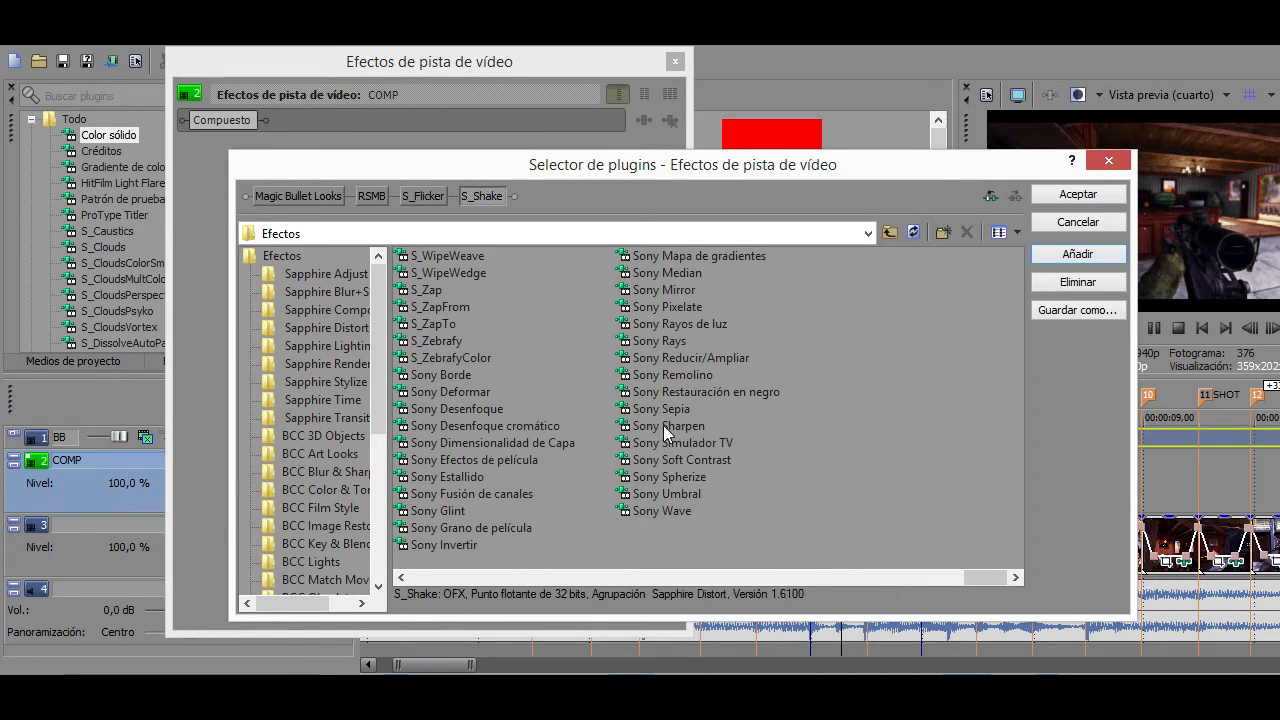
{"action": "double_click", "coordinate": [656, 429]}
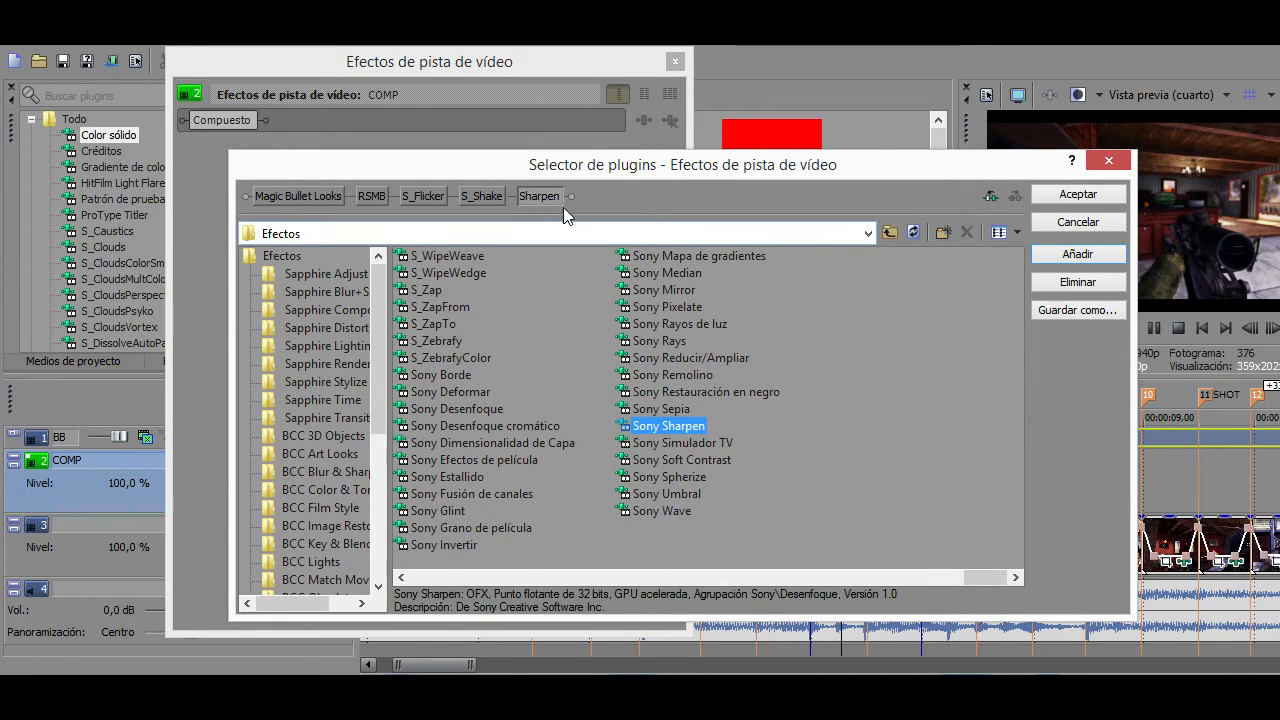
Reorder the plugin chain to RSMB, Sharpen, Magic Bullet Looks, S_Flicker, S_Shake and accept it
{"action": "left_click_drag", "start_coordinate": [546, 200], "coordinate": [168, 198]}
{"action": "left_click_drag", "start_coordinate": [423, 196], "coordinate": [175, 205]}
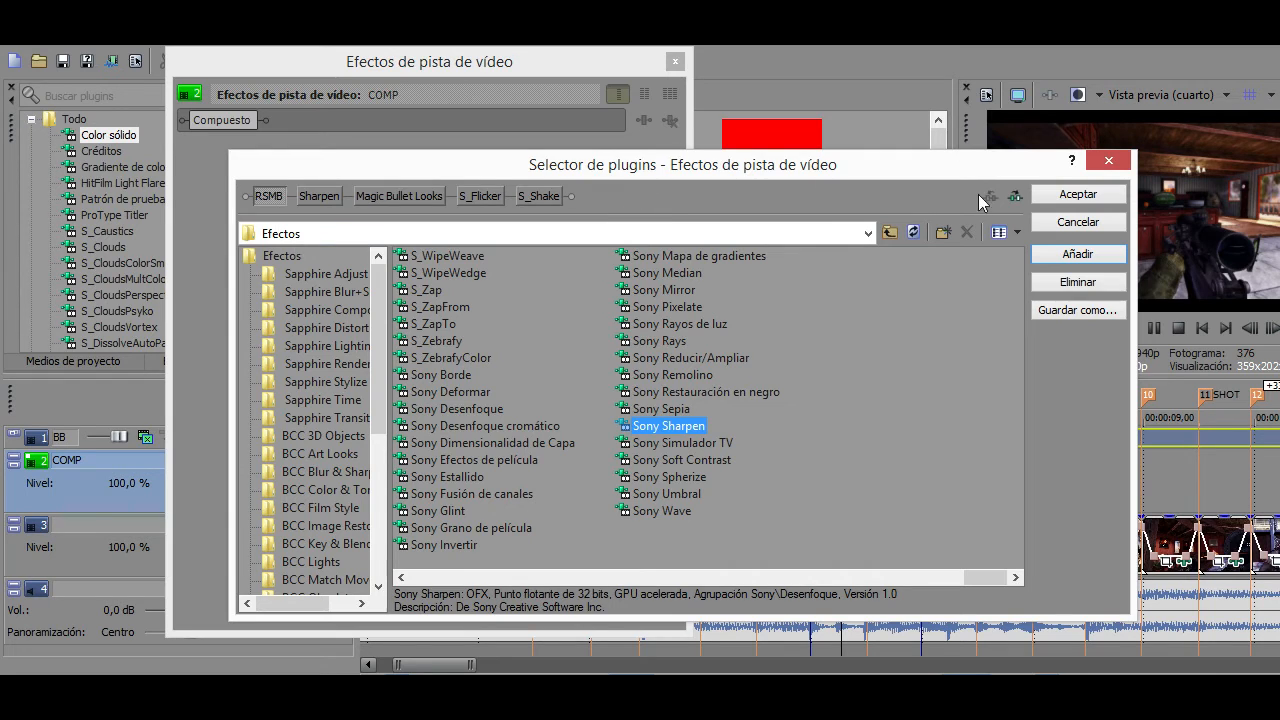
{"action": "left_click", "coordinate": [1066, 198]}
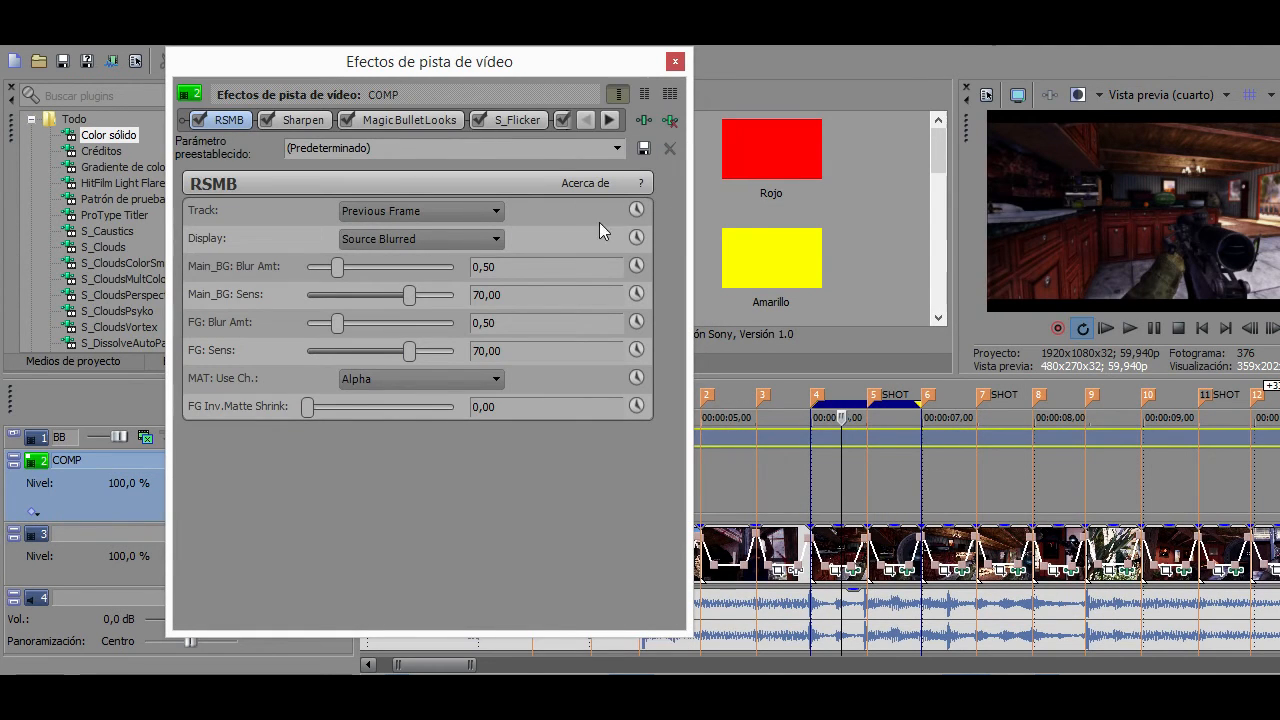
Move the Compuesto stage to the very start of the COMP track's effect chain, before RSMB
{"action": "mouse_move", "coordinate": [462, 78]}
{"action": "left_mouse_down"}
{"action": "mouse_move", "coordinate": [898, 229]}
{"action": "mouse_move", "coordinate": [376, 57]}
{"action": "mouse_move", "coordinate": [463, 64]}
{"action": "left_mouse_up"}
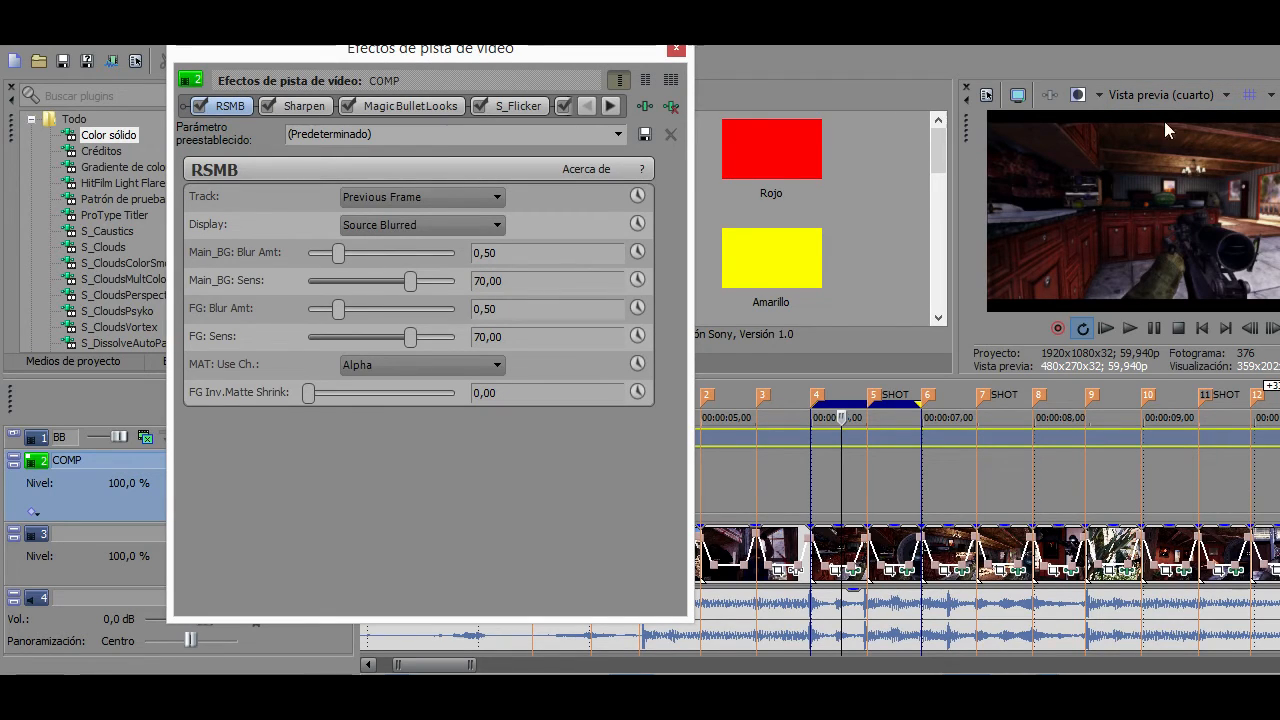
{"action": "left_click", "coordinate": [611, 106]}
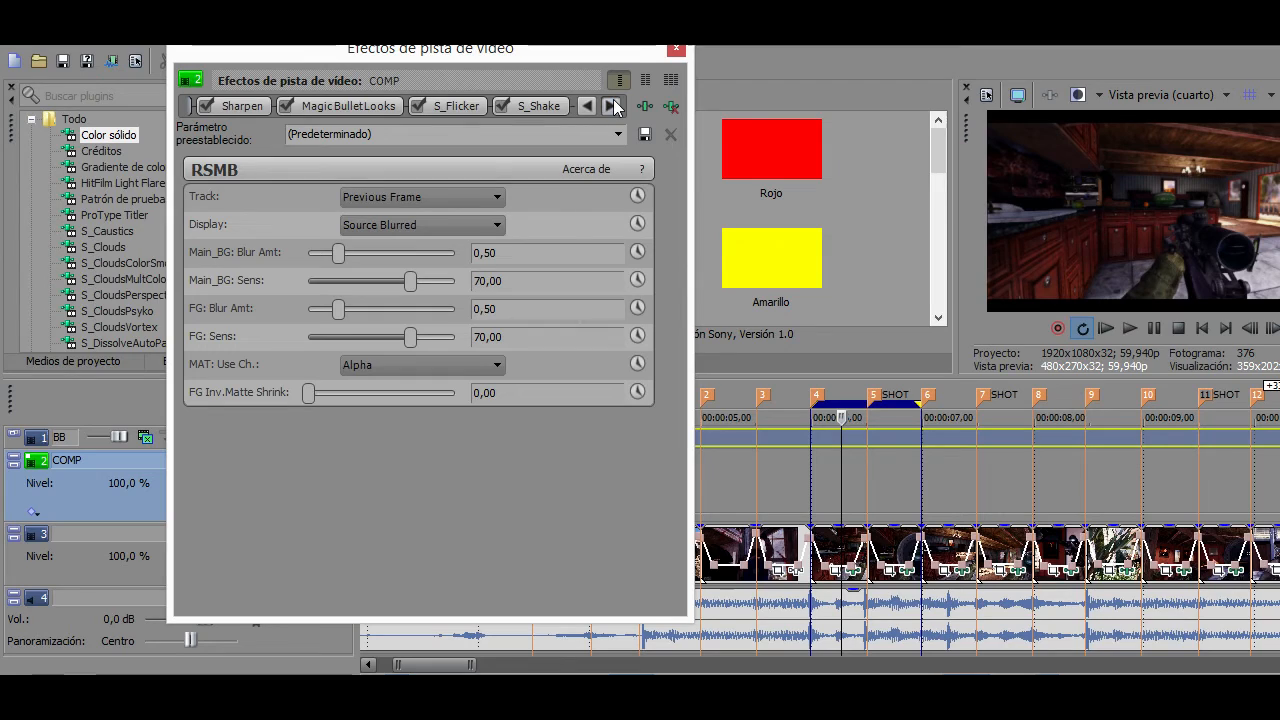
{"action": "left_click", "coordinate": [611, 106]}
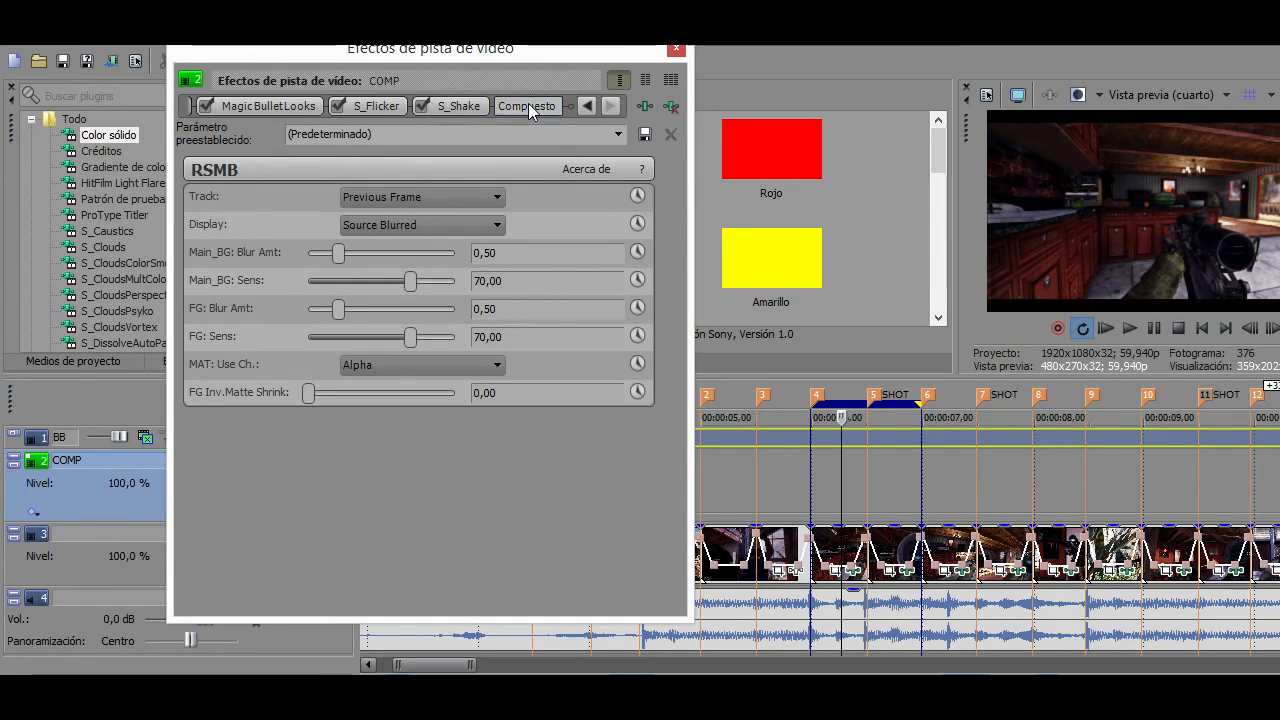
{"action": "left_click_drag", "start_coordinate": [108, 112], "coordinate": [8, 112]}
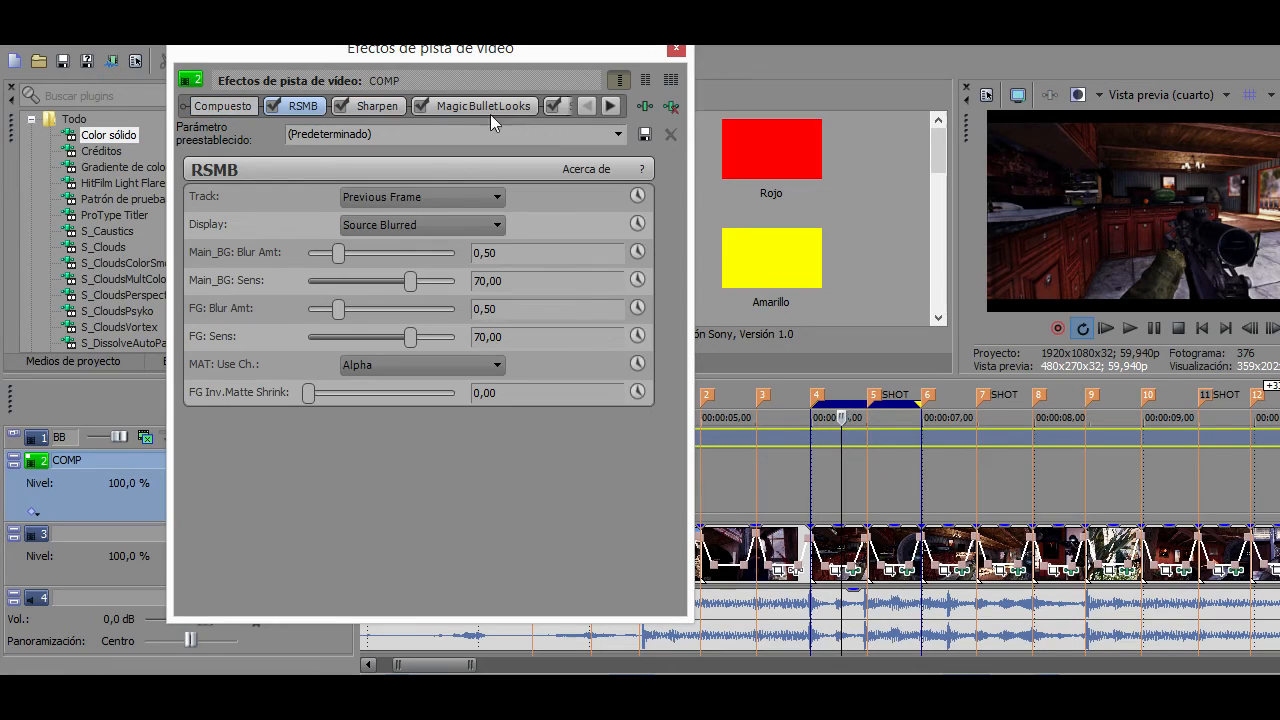
Apply the CC: Kyrosourus 1 preset to the Magic Bullet Looks effect on the COMP track
{"action": "left_click", "coordinate": [273, 106]}
{"action": "left_click", "coordinate": [273, 106]}
{"action": "left_click", "coordinate": [502, 108]}
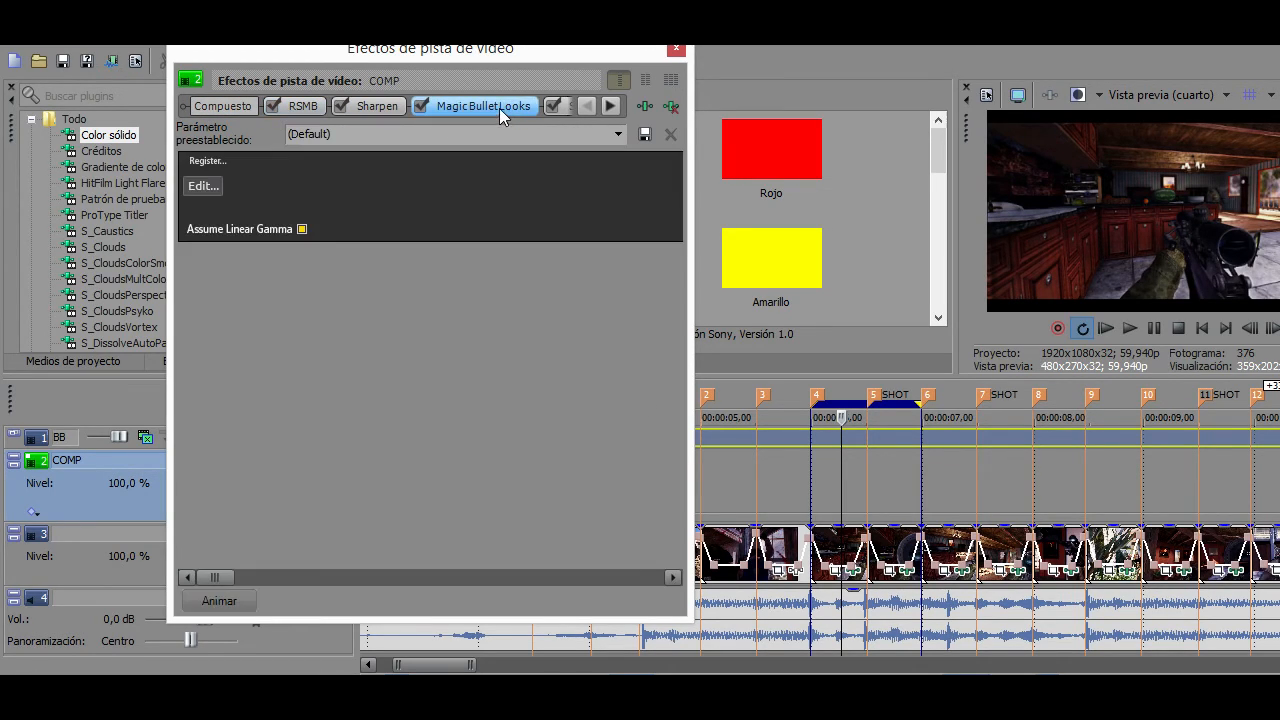
{"action": "left_click", "coordinate": [618, 134]}
{"action": "left_click", "coordinate": [499, 185]}
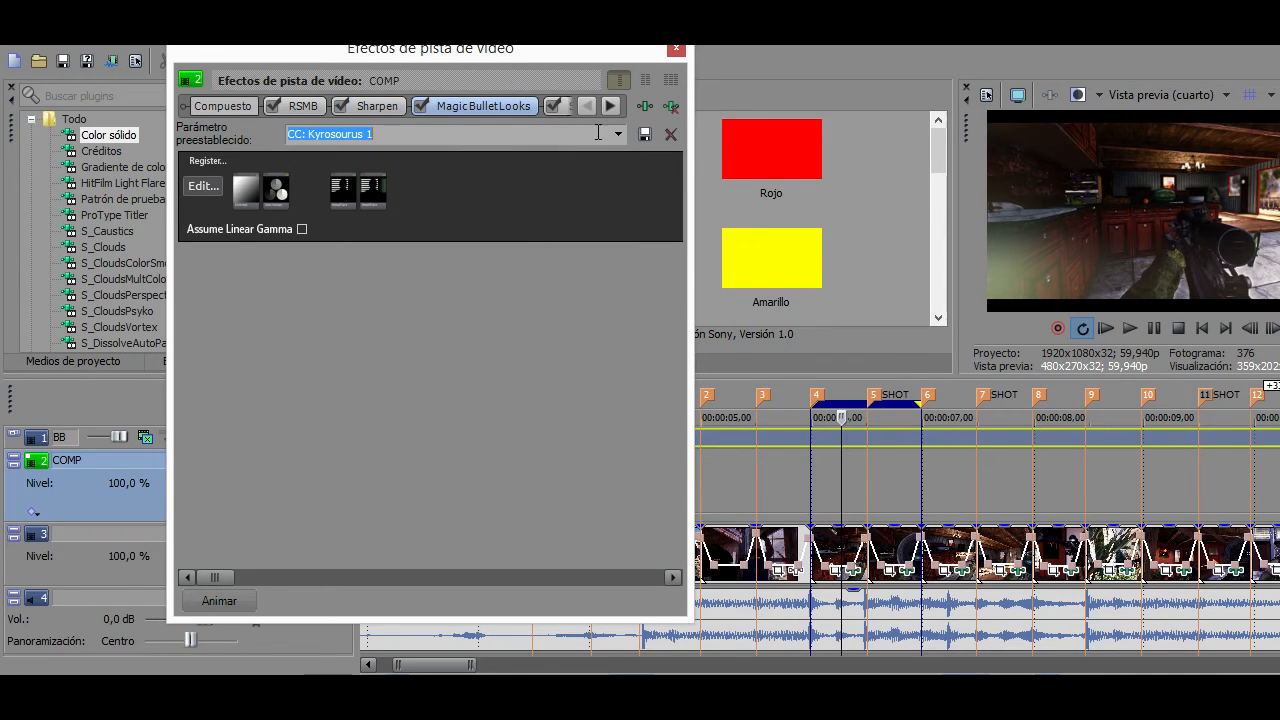
{"action": "mouse_move", "coordinate": [222, 106]}
{"action": "left_mouse_down"}
{"action": "mouse_move", "coordinate": [520, 107]}
{"action": "mouse_move", "coordinate": [60, 121]}
{"action": "left_mouse_up"}
{"action": "left_click", "coordinate": [517, 110]}
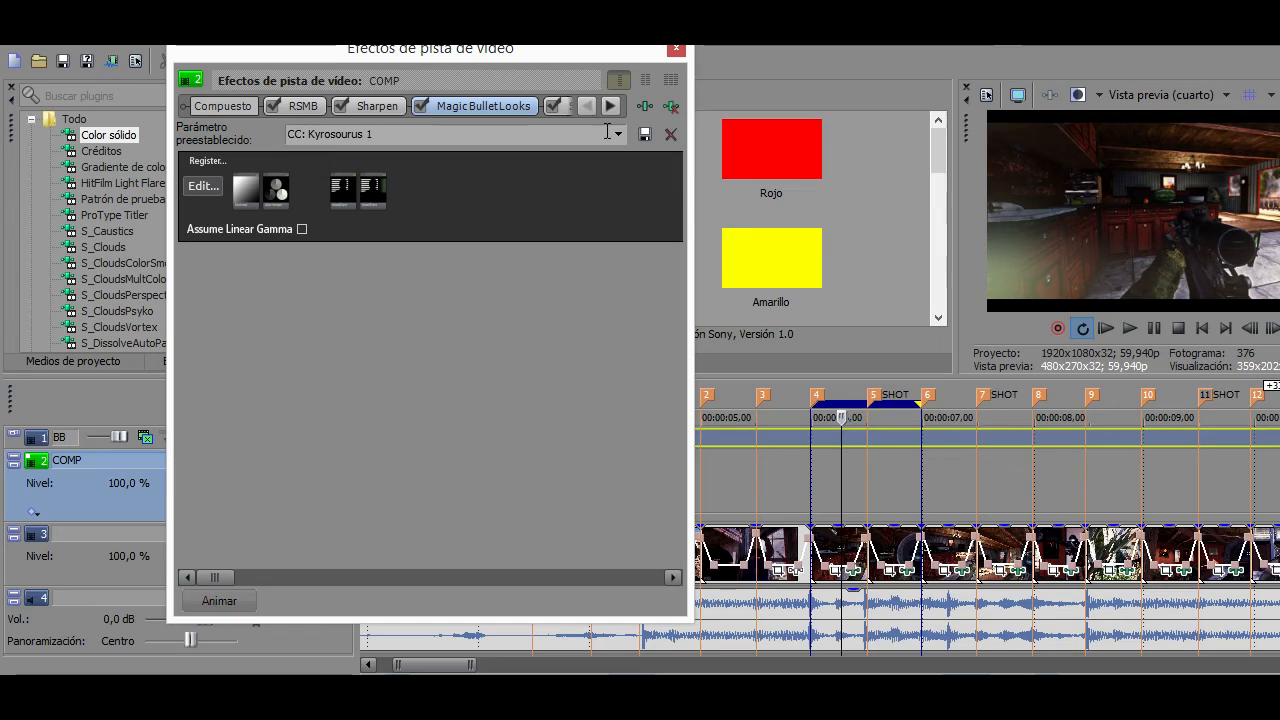
Review the Sharpen amount and the RSMB blur settings on the COMP track
{"action": "left_click", "coordinate": [378, 106]}
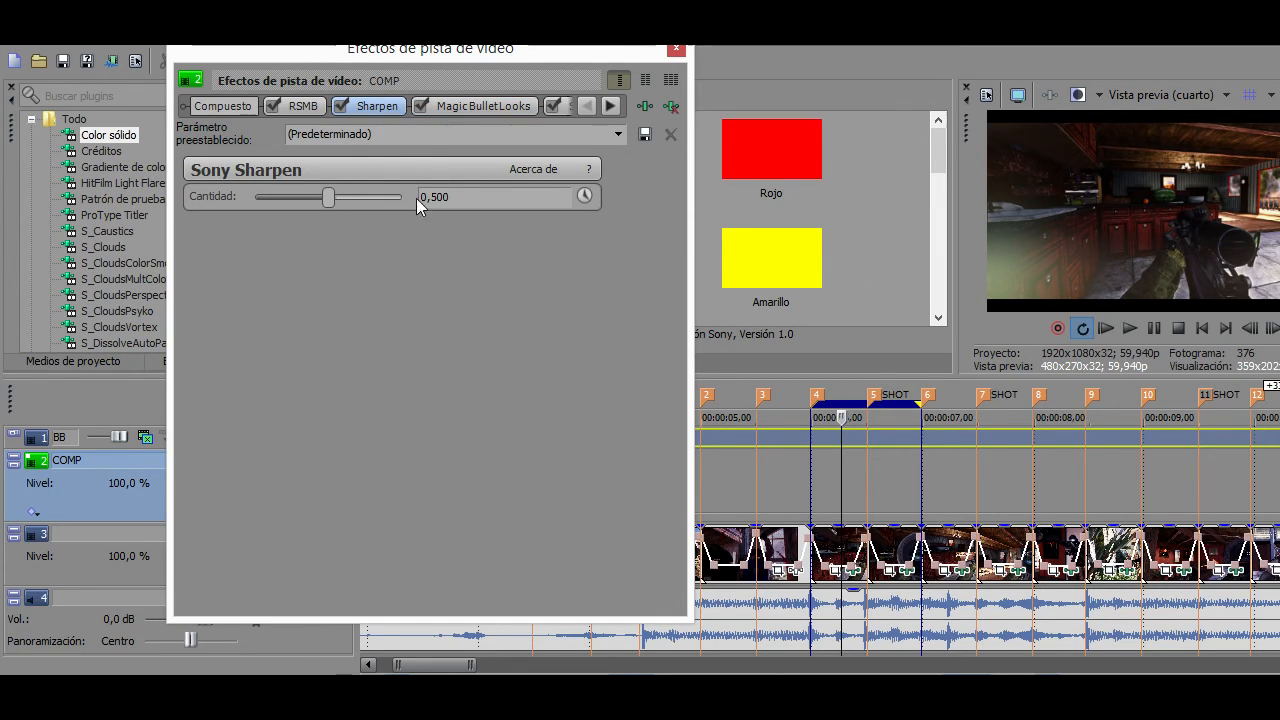
{"action": "left_click", "coordinate": [445, 197]}
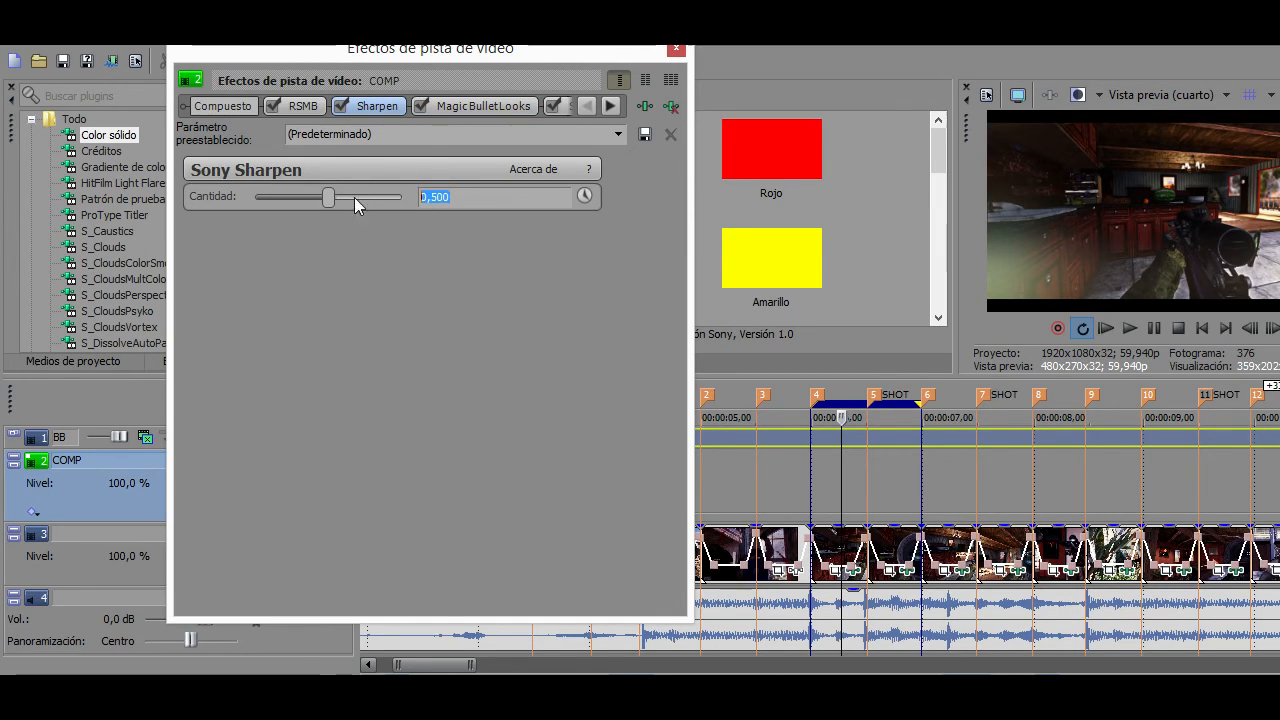
{"action": "left_click", "coordinate": [300, 106]}
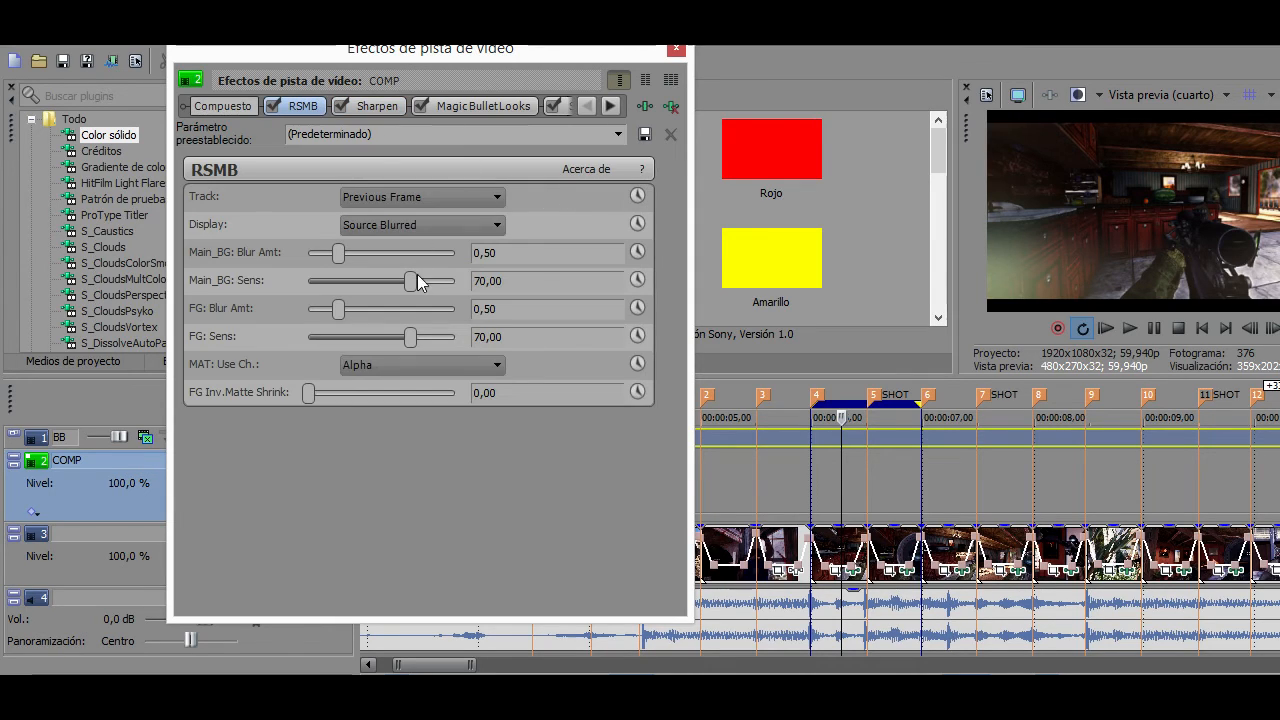
Apply the Flicker: Dreams preset to S_Flicker and set its Amplitude to 0,090
{"action": "left_click", "coordinate": [610, 106]}
{"action": "left_click", "coordinate": [610, 106]}
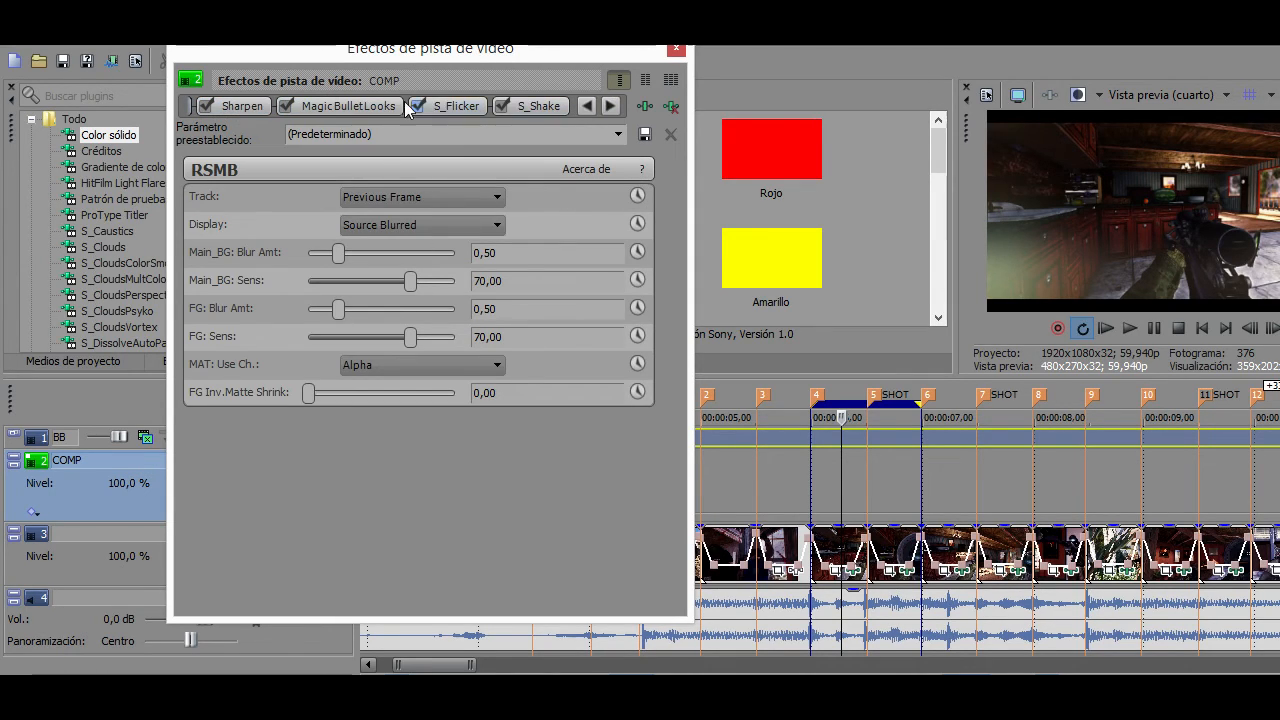
{"action": "left_click", "coordinate": [458, 106]}
{"action": "left_click", "coordinate": [610, 106]}
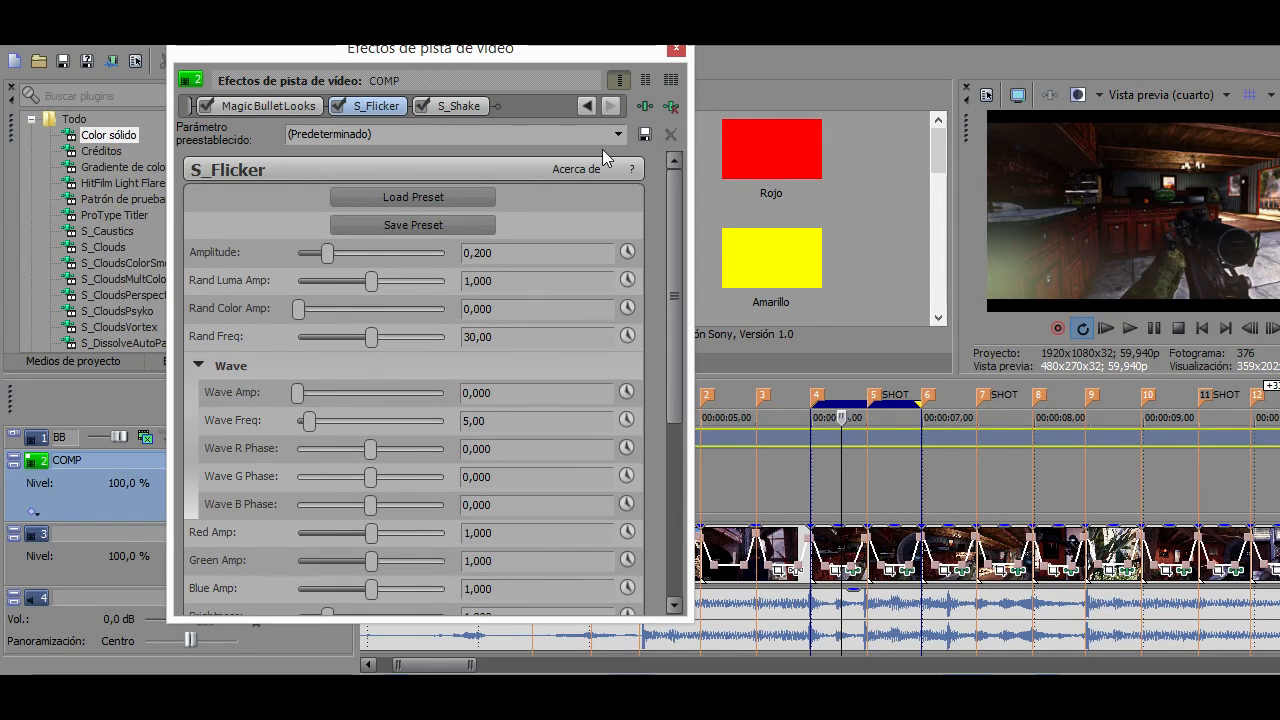
{"action": "left_click", "coordinate": [607, 135]}
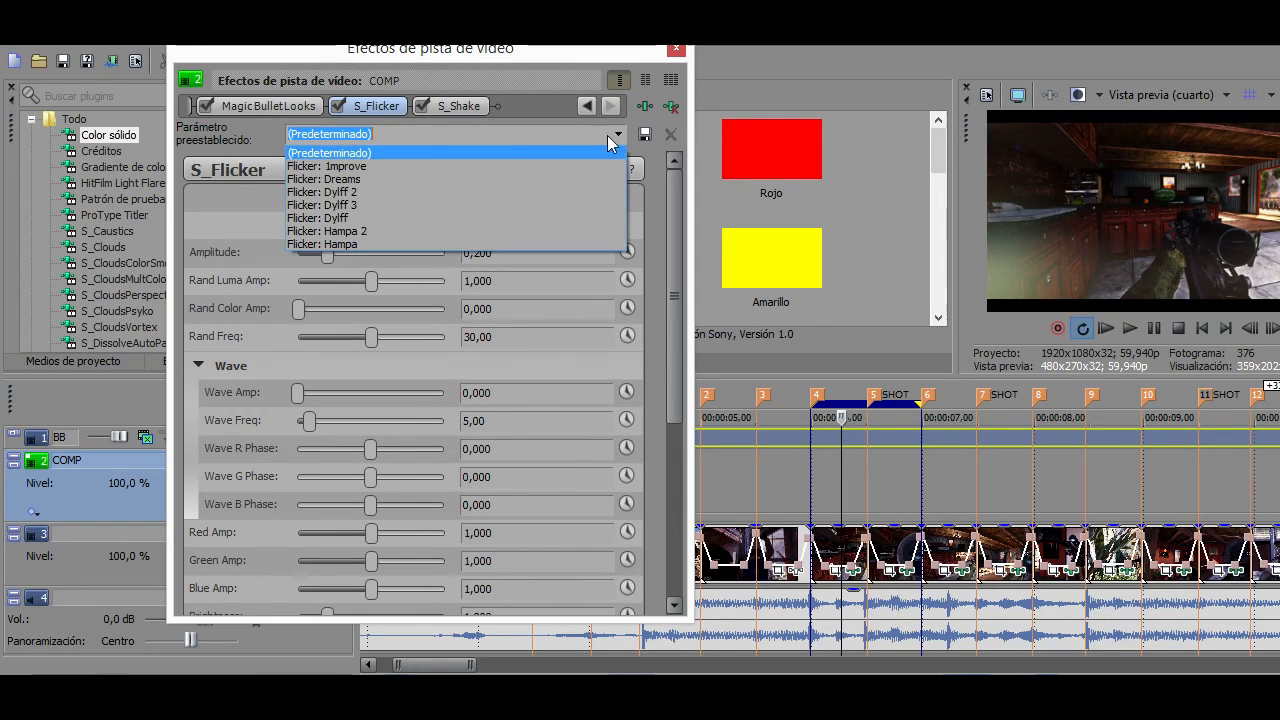
{"action": "left_click", "coordinate": [353, 180]}
{"action": "left_click_drag", "start_coordinate": [494, 249], "coordinate": [477, 249]}
{"action": "type", "text": "09"}
{"action": "key", "text": "Return"}
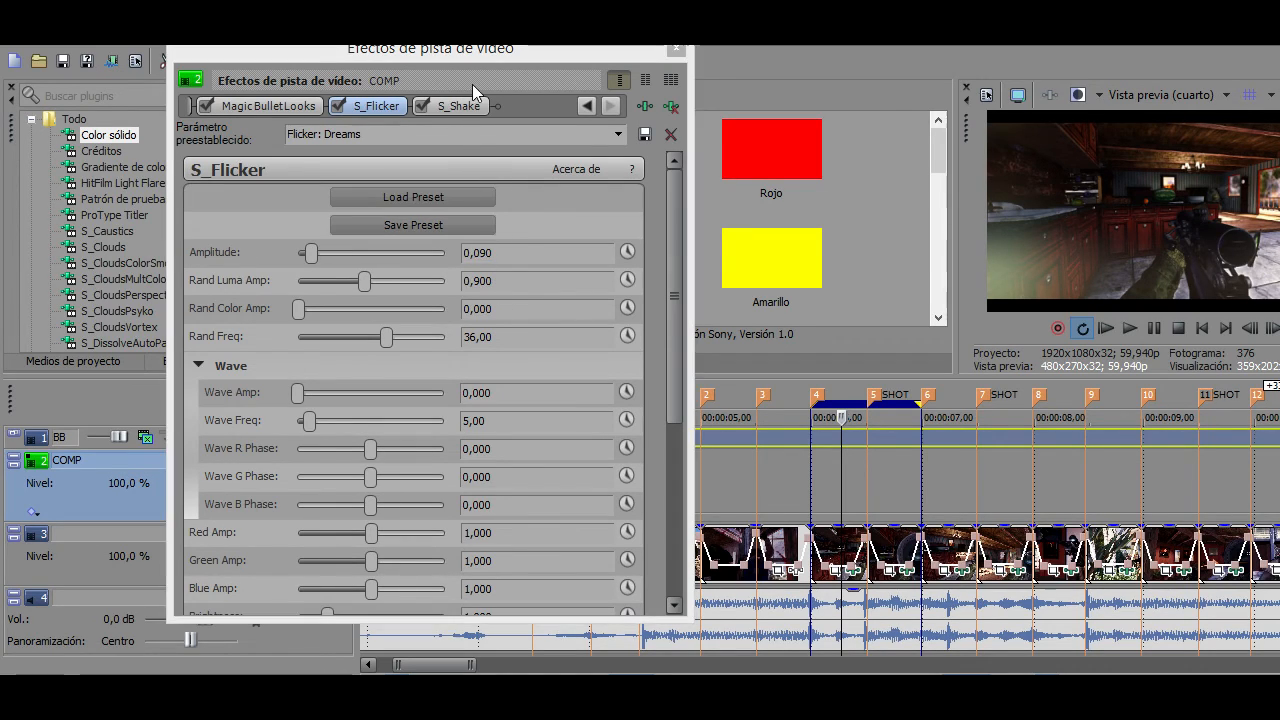
Apply the Shake: Overall preset to S_Shake on the COMP track and set its Amplitude to 0,07
{"action": "left_click", "coordinate": [458, 105]}
{"action": "left_click", "coordinate": [617, 134]}
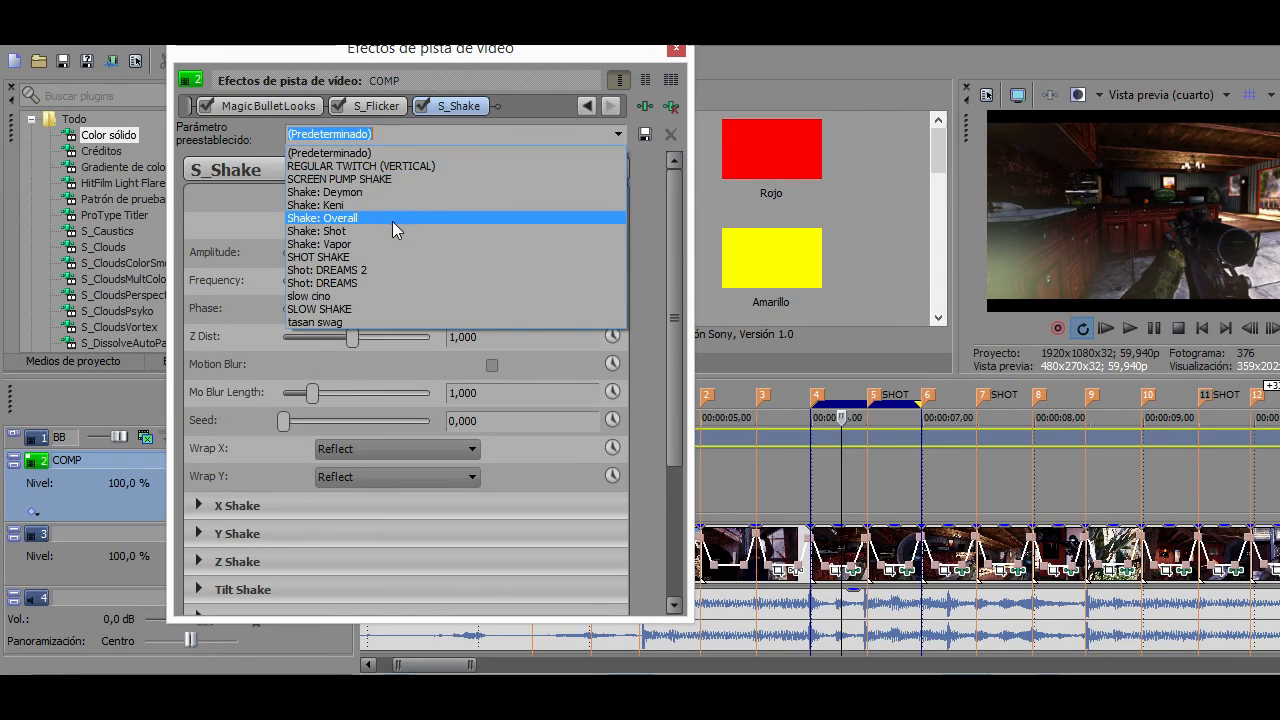
{"action": "left_click", "coordinate": [392, 221]}
{"action": "left_click_drag", "start_coordinate": [479, 253], "coordinate": [462, 253]}
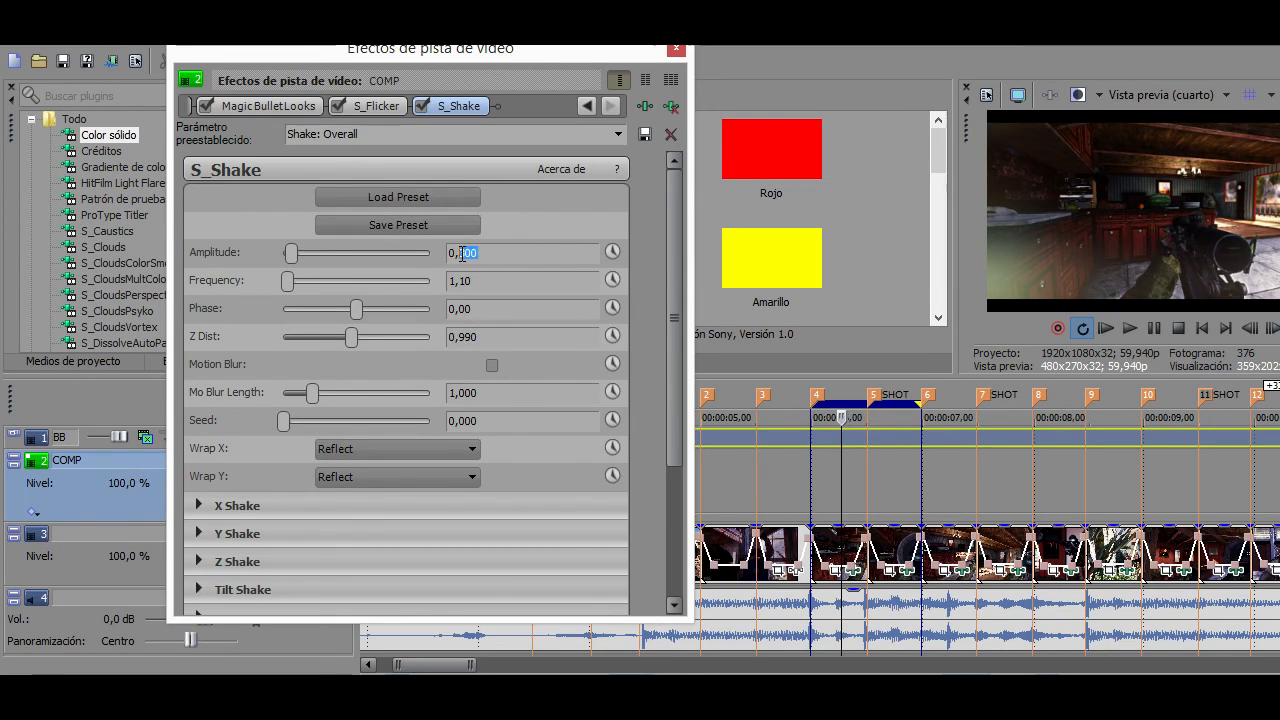
{"action": "type", "text": "07"}
{"action": "key", "text": "Return"}
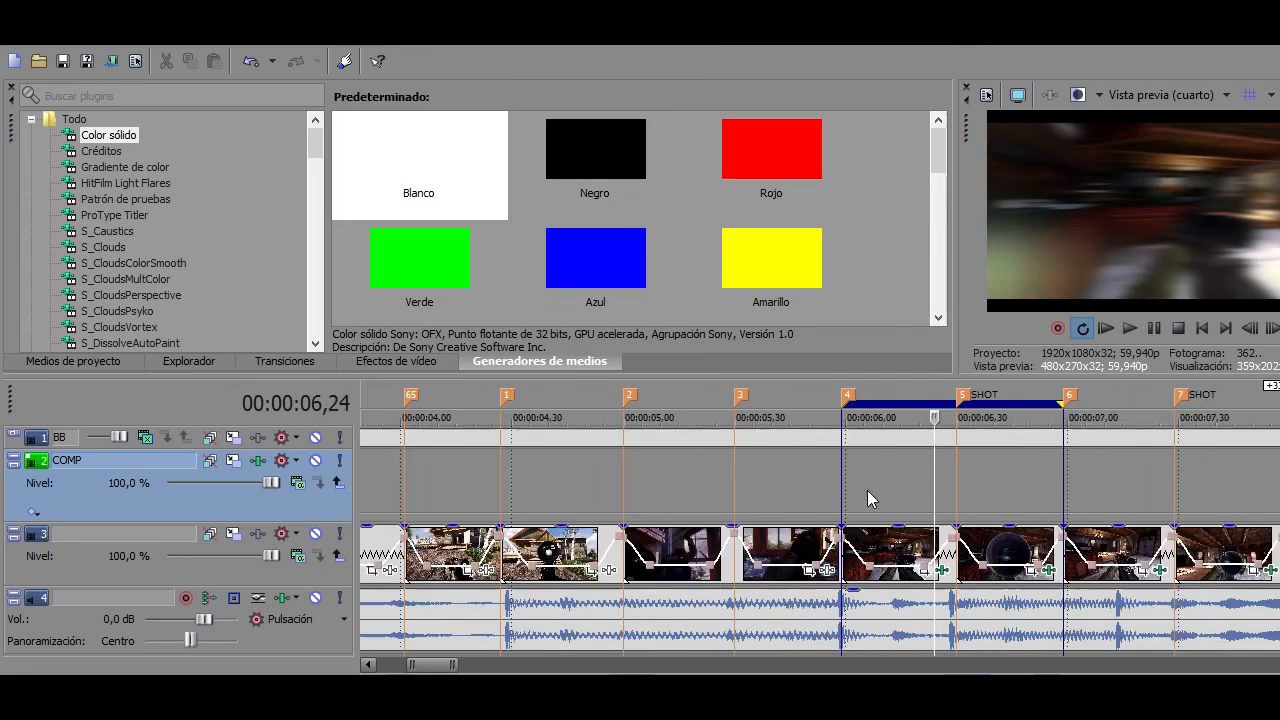
Check the combined COMP effects on the preview frames of the clips between markers 4 and 6
{"action": "scroll", "coordinate": [863, 491], "scroll_direction": "down", "scroll_amount": 5}
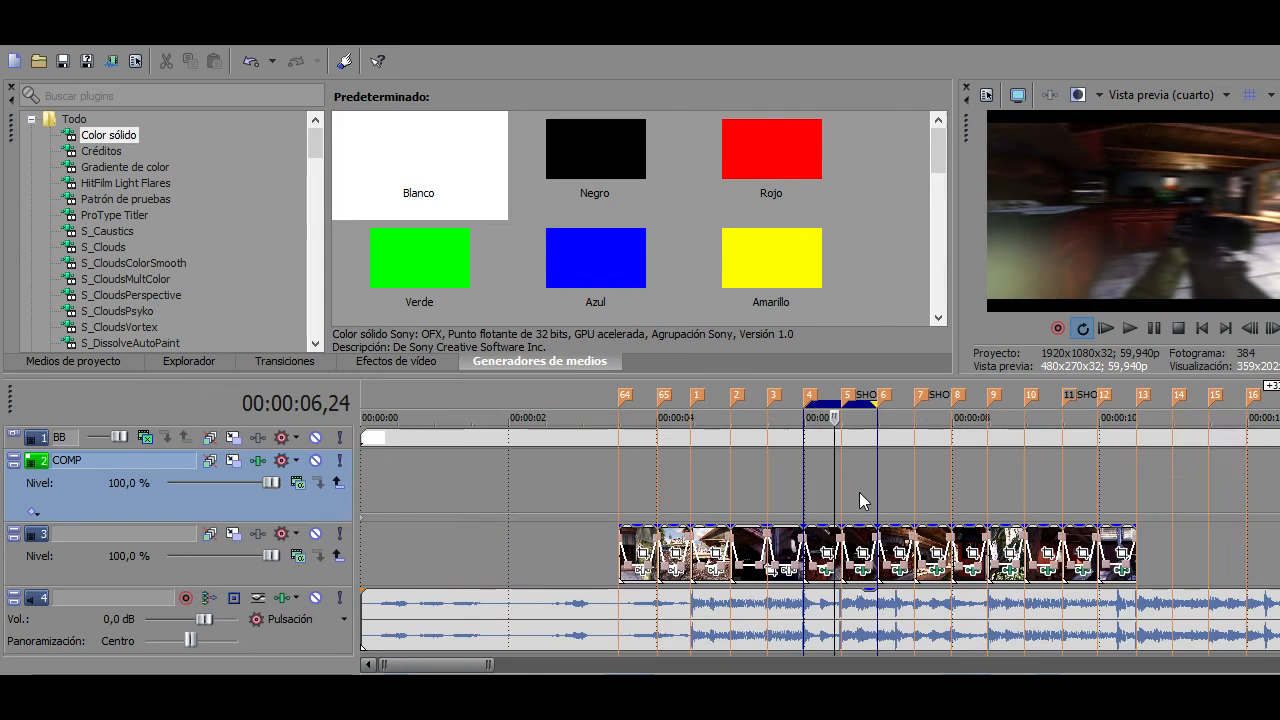
{"action": "left_click", "coordinate": [842, 481]}
{"action": "left_click", "coordinate": [856, 473]}
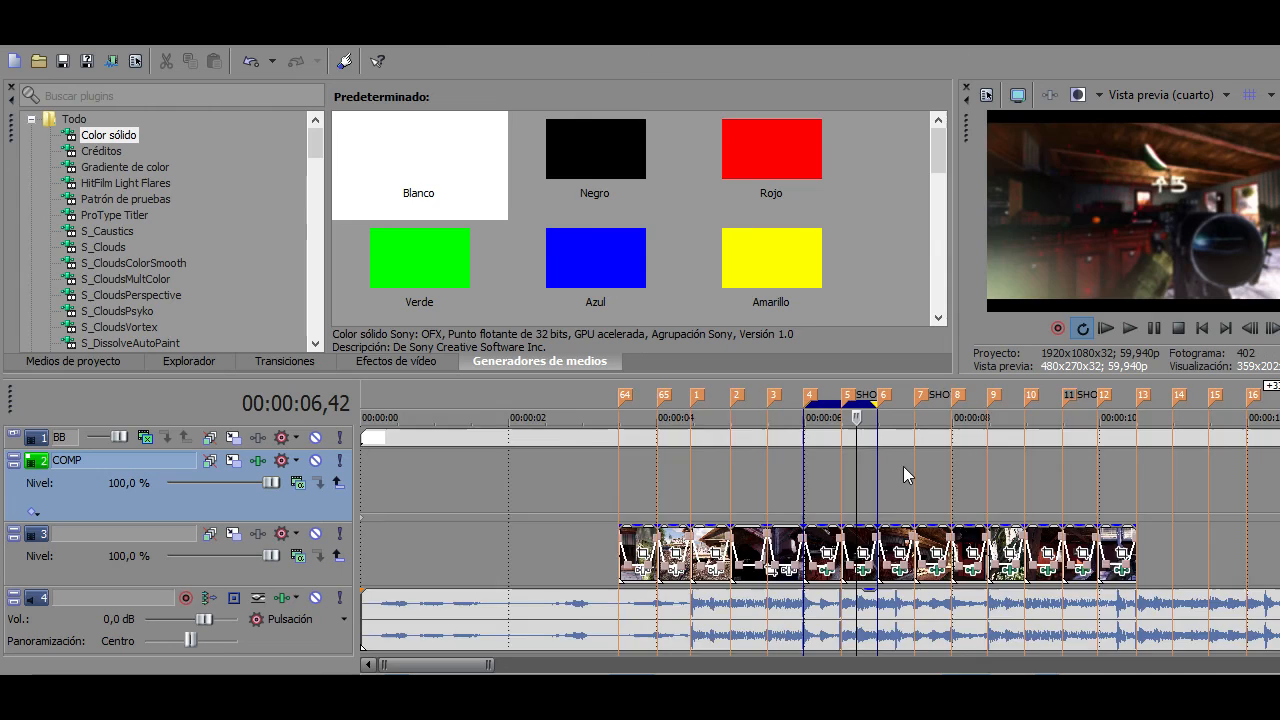
{"action": "scroll", "coordinate": [895, 467], "scroll_direction": "up", "scroll_amount": 3}
{"action": "scroll", "coordinate": [895, 467], "scroll_direction": "down", "scroll_amount": 3}
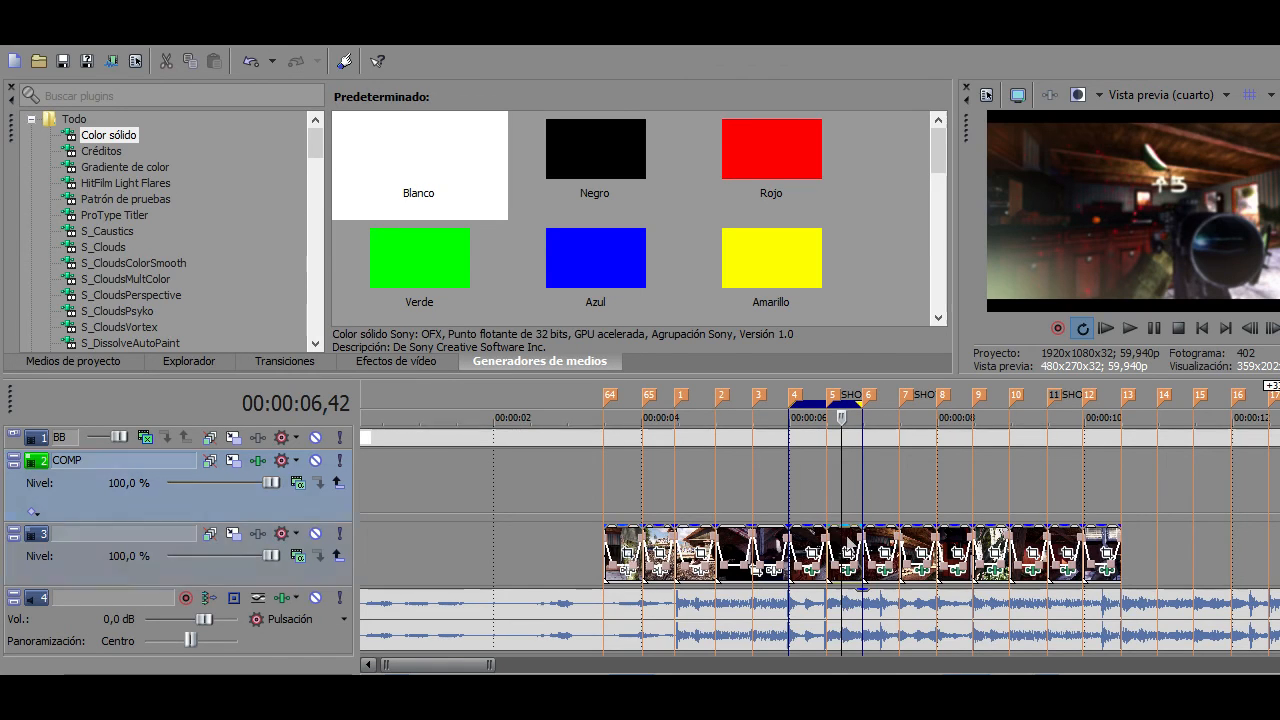
Turn off Mantener relación de aspecto for all clips on track 3 and check the frame at 00:00:06,13
{"action": "left_click", "coordinate": [622, 545]}
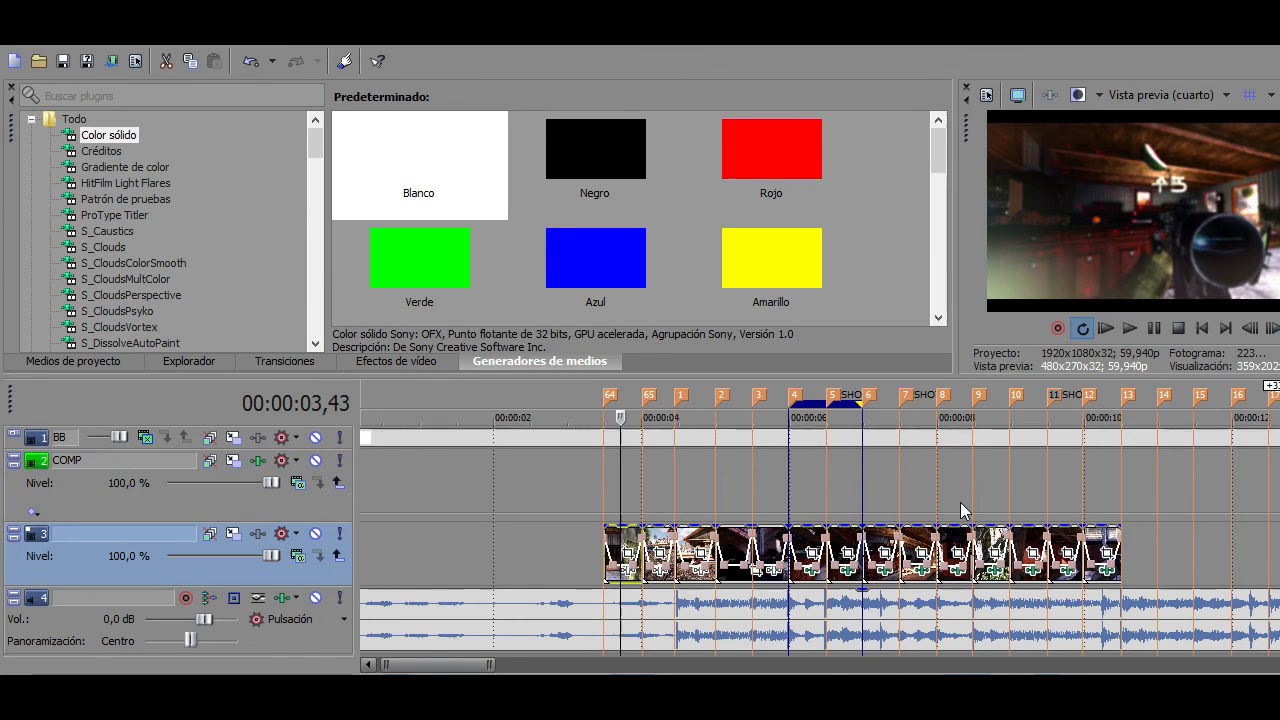
{"action": "left_click", "coordinate": [1109, 541], "text": "shift"}
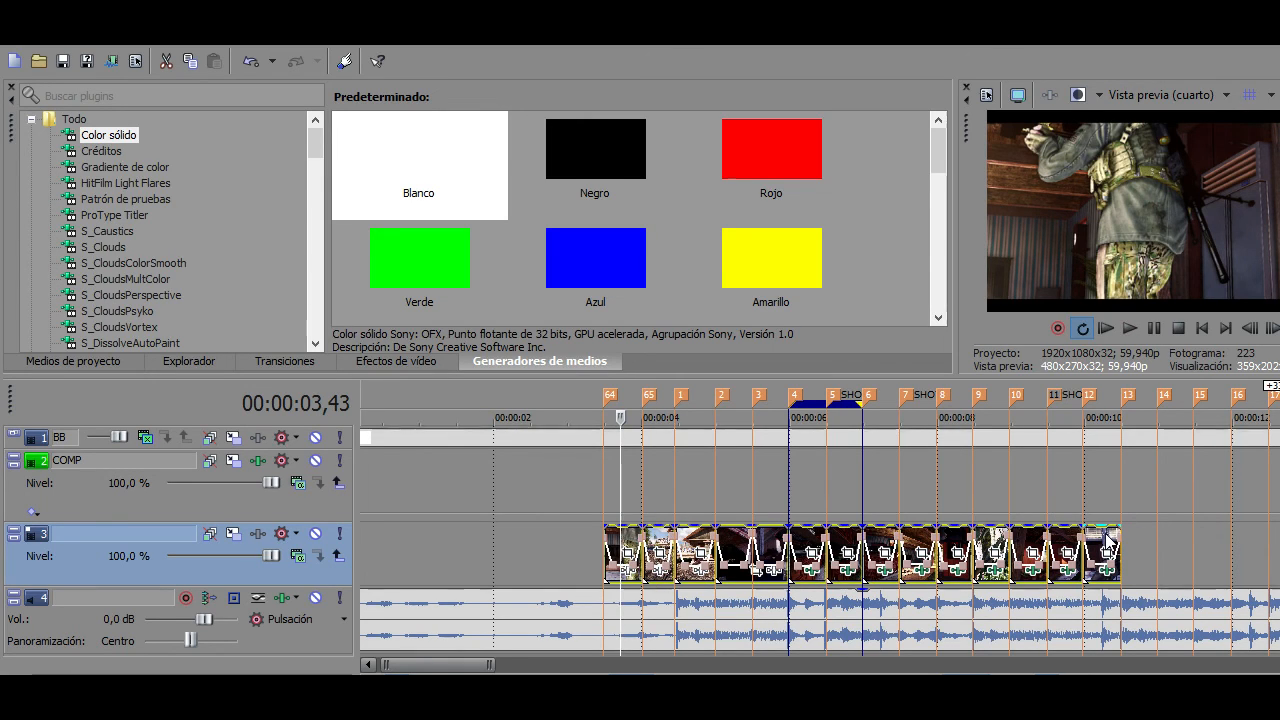
{"action": "right_click", "coordinate": [1107, 541]}
{"action": "mouse_move", "coordinate": [1093, 551]}
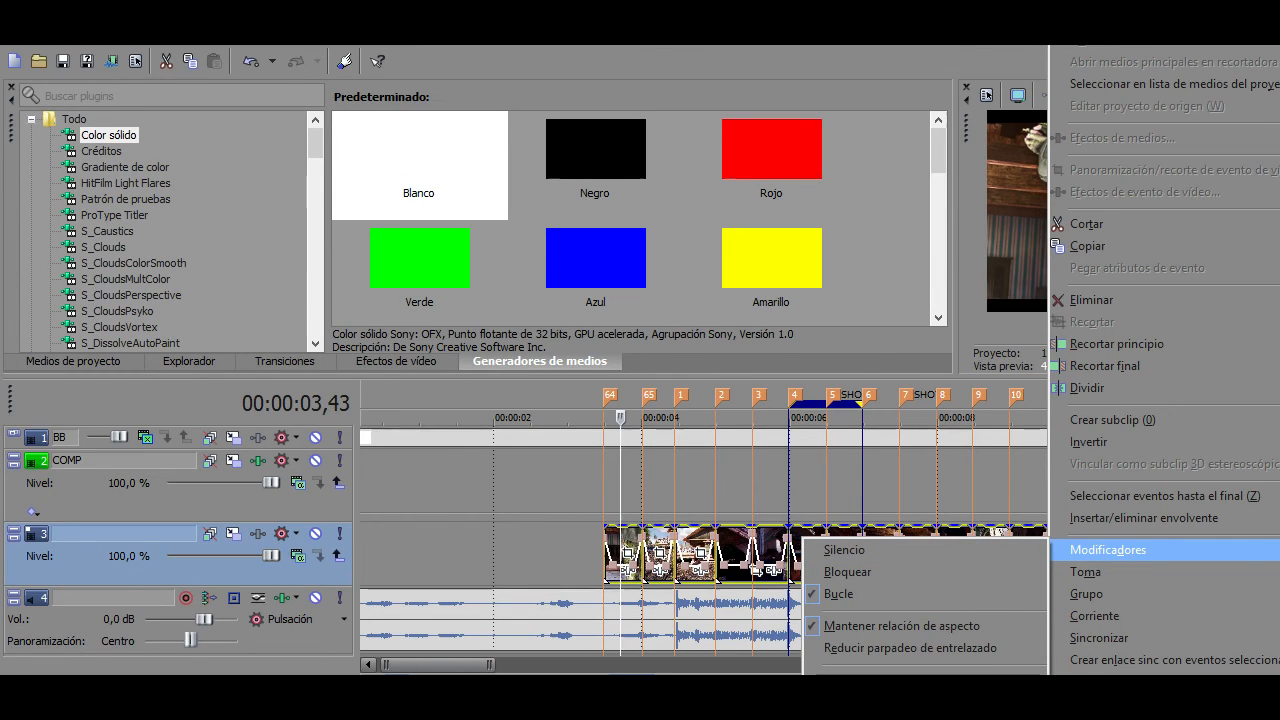
{"action": "left_click", "coordinate": [855, 628]}
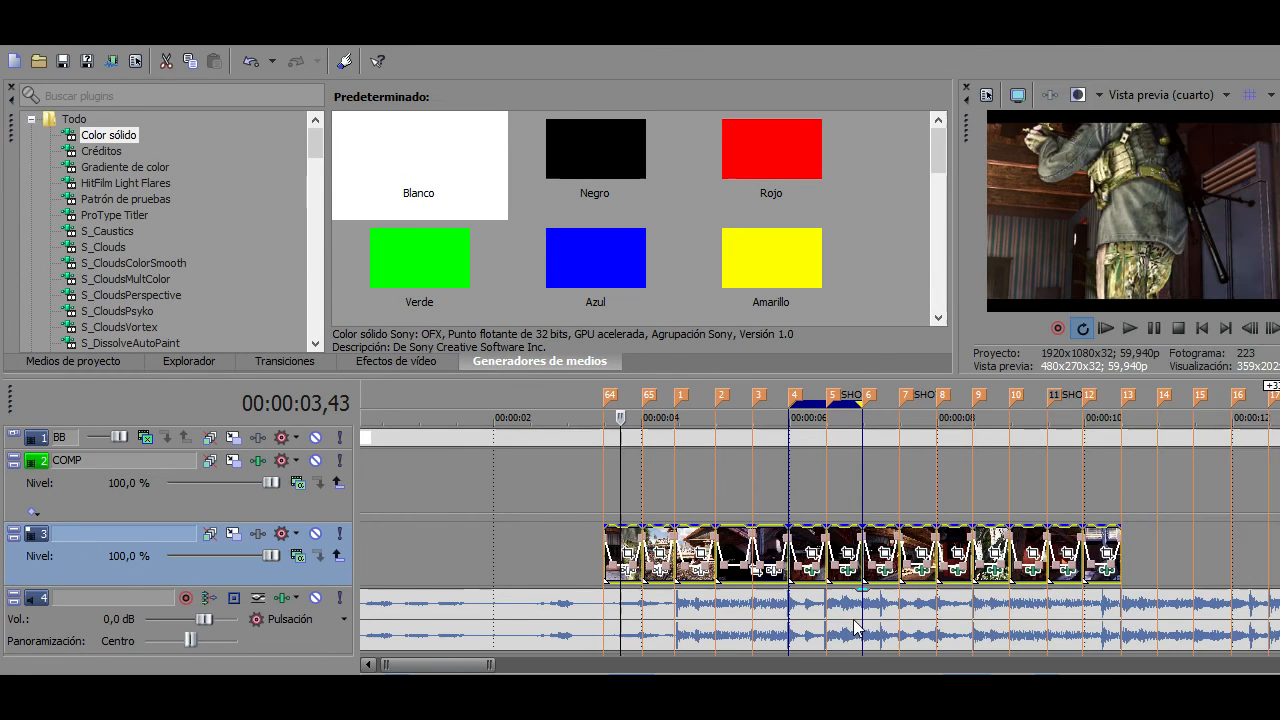
{"action": "left_click", "coordinate": [806, 467]}
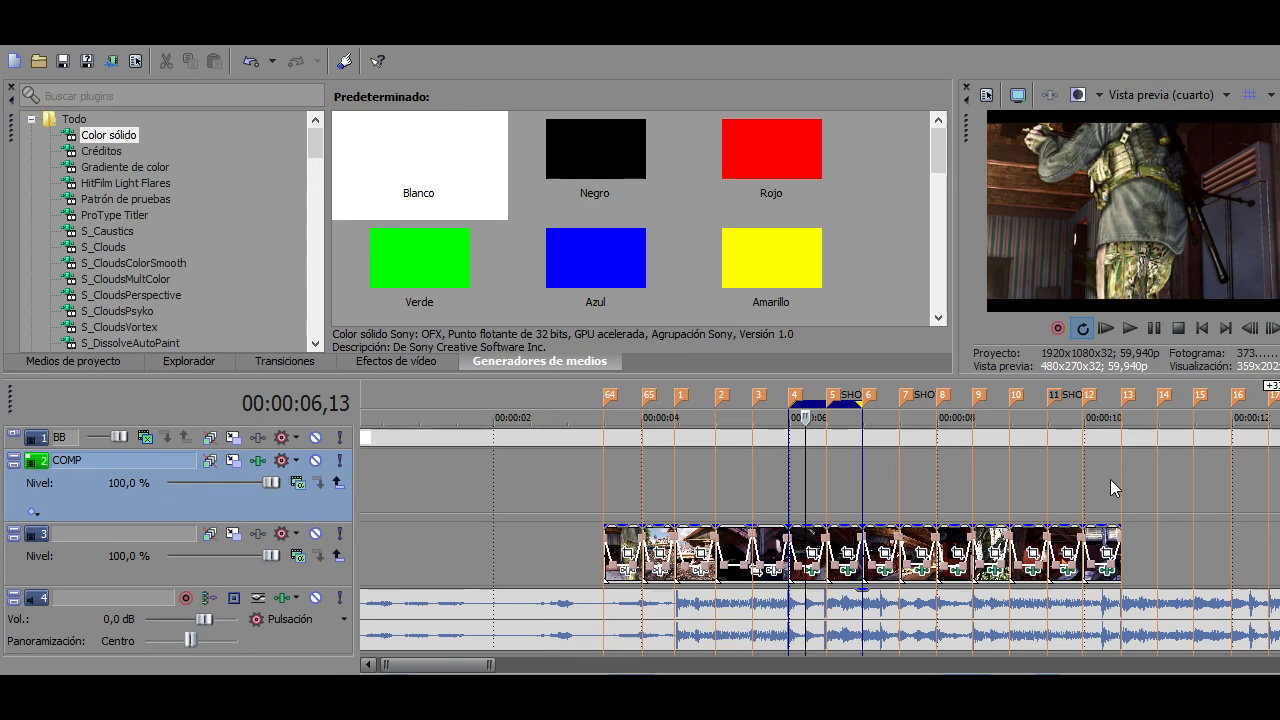
{"action": "scroll", "coordinate": [974, 435], "scroll_direction": "up", "scroll_amount": 3}
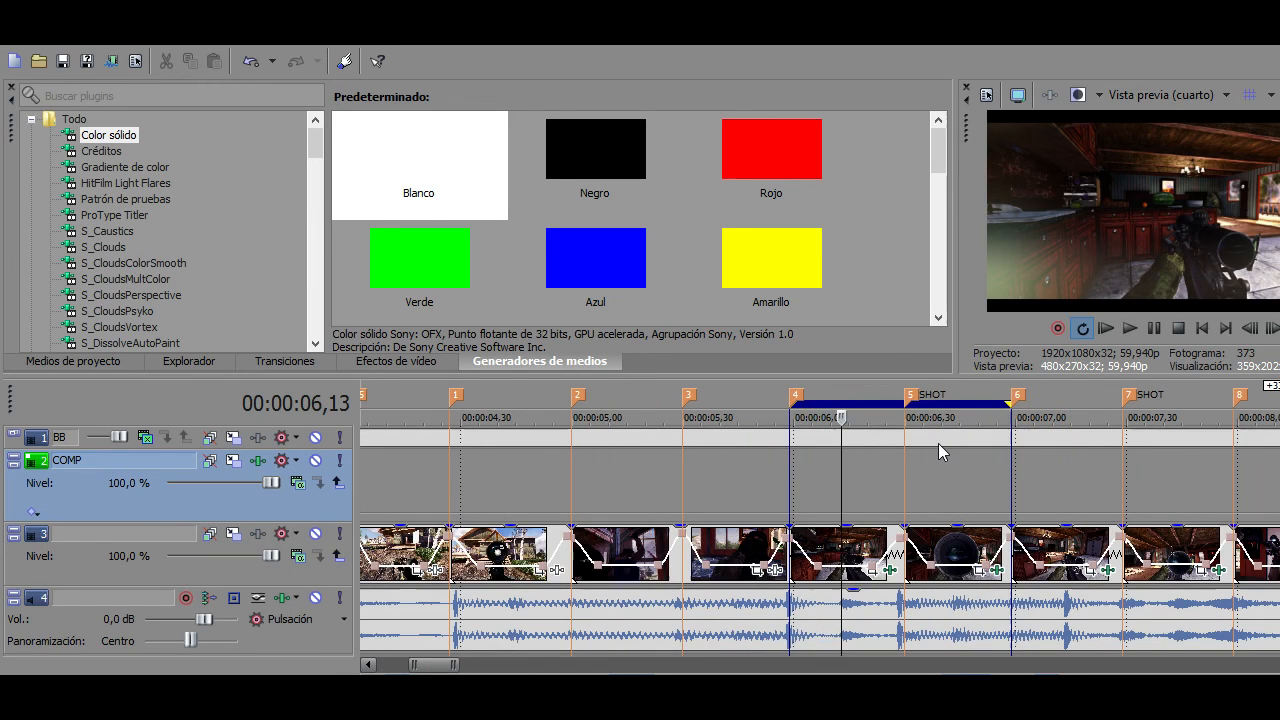